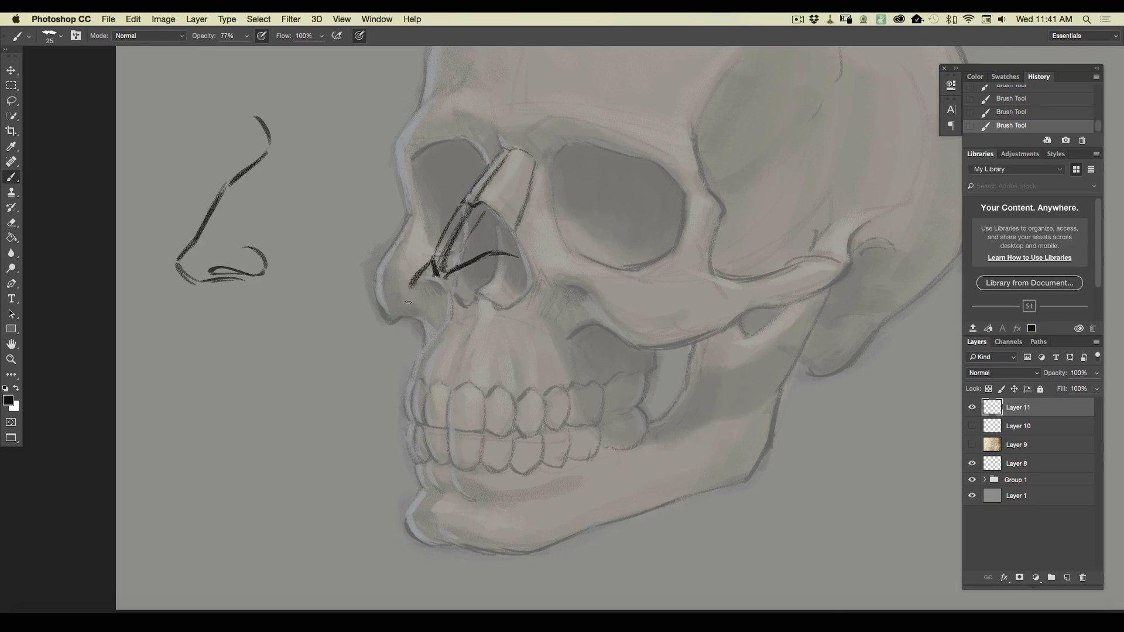
Draw the nose tip's contour and planes over the skull's nasal opening, and add the same tip planes to the small nose sketch
mouse_move(199, 263)
left_mouse_down()
mouse_move(243, 251)
mouse_move(173, 252)
mouse_move(190, 283)
left_mouse_up()
mouse_move(415, 298)
left_mouse_down()
mouse_move(435, 307)
mouse_move(412, 283)
mouse_move(433, 296)
mouse_move(436, 278)
mouse_move(427, 297)
mouse_move(440, 317)
mouse_move(427, 301)
mouse_move(445, 318)
mouse_move(417, 299)
mouse_move(454, 316)
mouse_move(440, 282)
mouse_move(434, 297)
mouse_move(464, 297)
left_mouse_up()
mouse_move(495, 261)
left_mouse_down()
mouse_move(471, 292)
mouse_move(490, 246)
mouse_move(456, 295)
mouse_move(472, 309)
mouse_move(439, 322)
mouse_move(463, 321)
left_mouse_up()
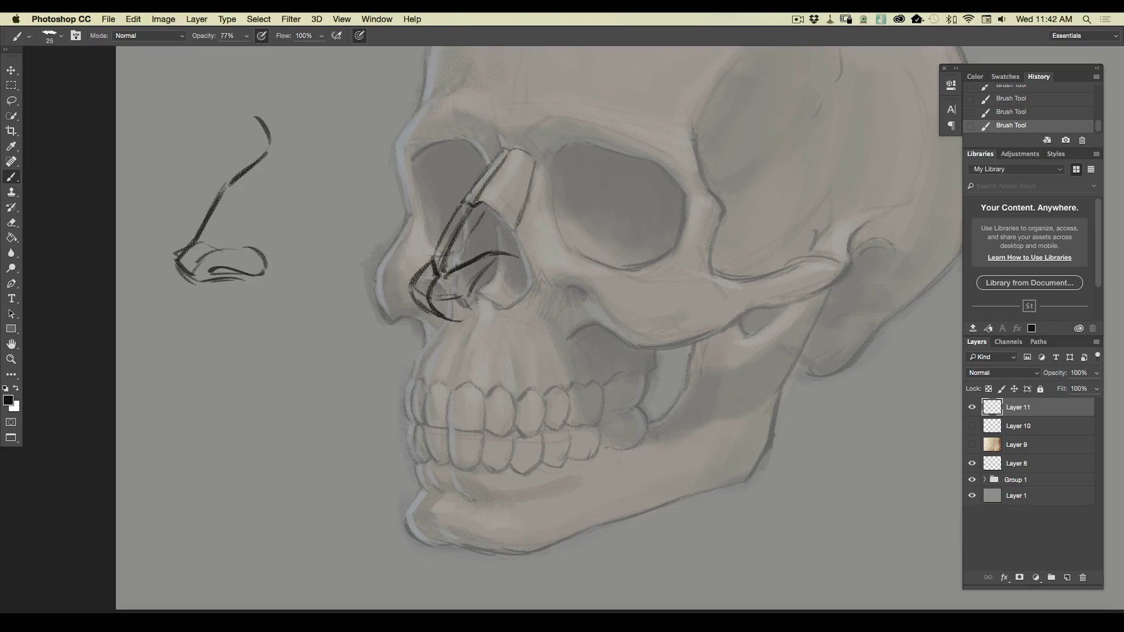
mouse_move(475, 313)
left_mouse_down()
mouse_move(413, 298)
mouse_move(452, 319)
mouse_move(434, 312)
mouse_move(476, 315)
mouse_move(444, 319)
left_mouse_up()
mouse_move(424, 270)
left_mouse_down()
mouse_move(410, 288)
mouse_move(432, 312)
left_mouse_up()
left_click_drag(481, 312, 460, 320)
Sketch the nostril and the curved outline of the nostril wing over the skull's nasal opening
mouse_move(479, 310)
left_mouse_down()
mouse_move(463, 308)
mouse_move(486, 301)
mouse_move(459, 311)
mouse_move(474, 319)
mouse_move(496, 299)
left_mouse_up()
mouse_move(516, 259)
left_mouse_down()
mouse_move(531, 286)
mouse_move(528, 273)
left_mouse_up()
left_click_drag(524, 261, 539, 297)
mouse_move(502, 257)
left_mouse_down()
mouse_move(482, 278)
mouse_move(509, 260)
mouse_move(494, 265)
mouse_move(482, 300)
mouse_move(528, 302)
mouse_move(530, 276)
mouse_move(534, 295)
mouse_move(535, 278)
mouse_move(523, 306)
mouse_move(480, 301)
mouse_move(466, 308)
mouse_move(499, 305)
mouse_move(475, 318)
mouse_move(425, 307)
left_mouse_up()
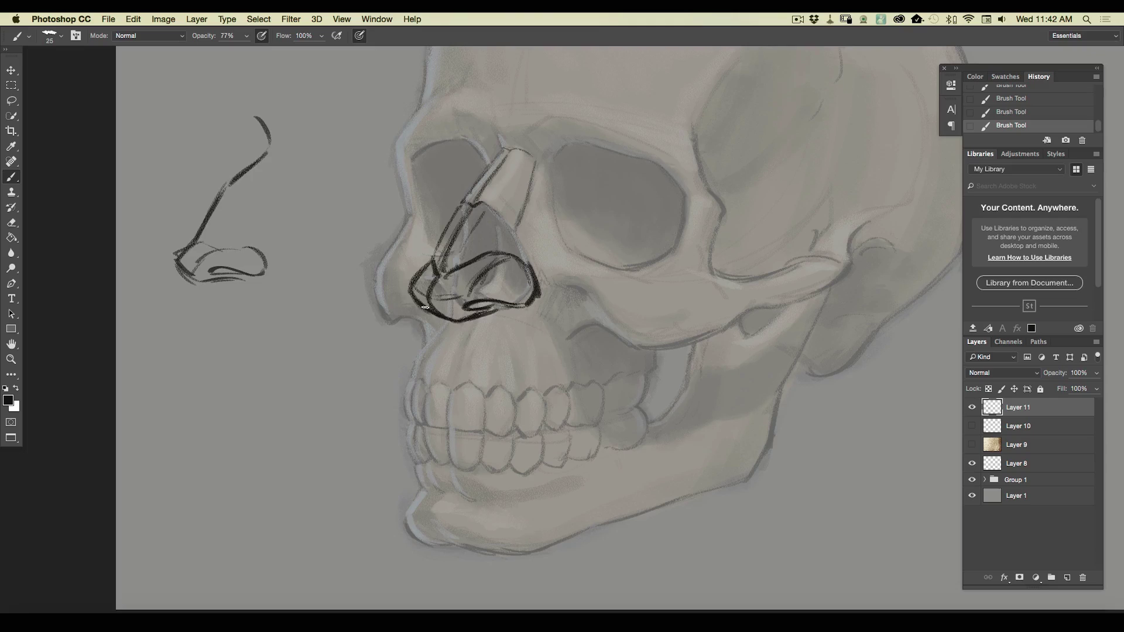
Erase the nostril wing on the skull and redraw its outline, the nostril and the side plane of the nose
mouse_move(509, 255)
left_mouse_down()
mouse_move(524, 264)
mouse_move(529, 305)
mouse_move(501, 275)
mouse_move(479, 297)
left_mouse_up()
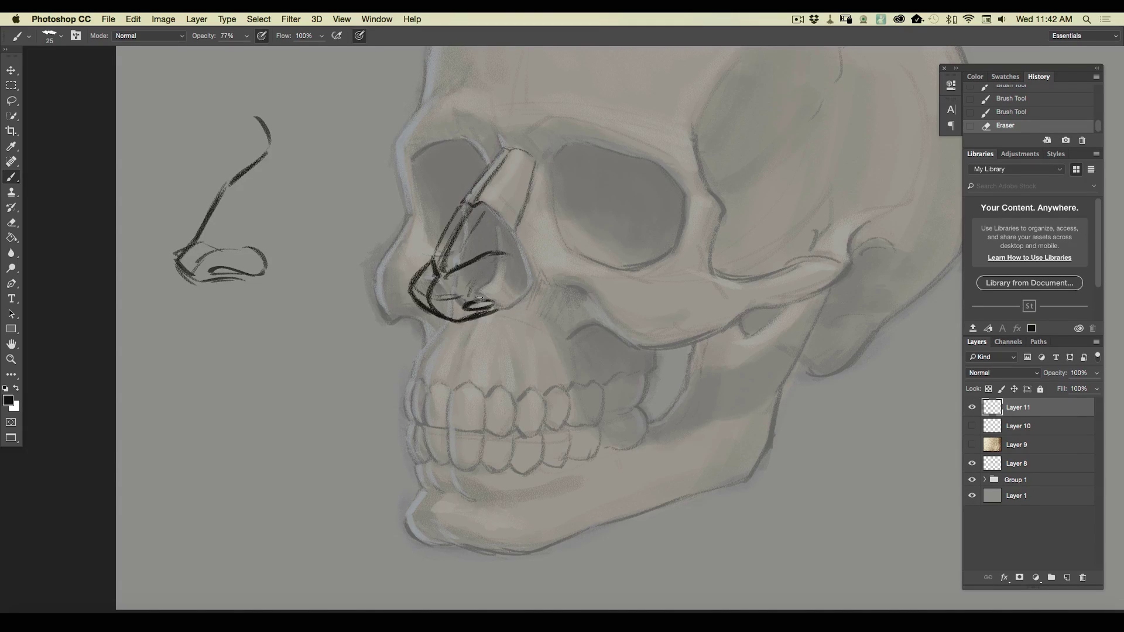
left_click_drag(525, 209, 525, 252)
mouse_move(521, 237)
left_mouse_down()
mouse_move(533, 309)
mouse_move(511, 306)
left_mouse_up()
mouse_move(516, 257)
left_mouse_down()
mouse_move(472, 285)
mouse_move(520, 262)
mouse_move(526, 308)
mouse_move(535, 284)
mouse_move(536, 296)
mouse_move(494, 301)
left_mouse_up()
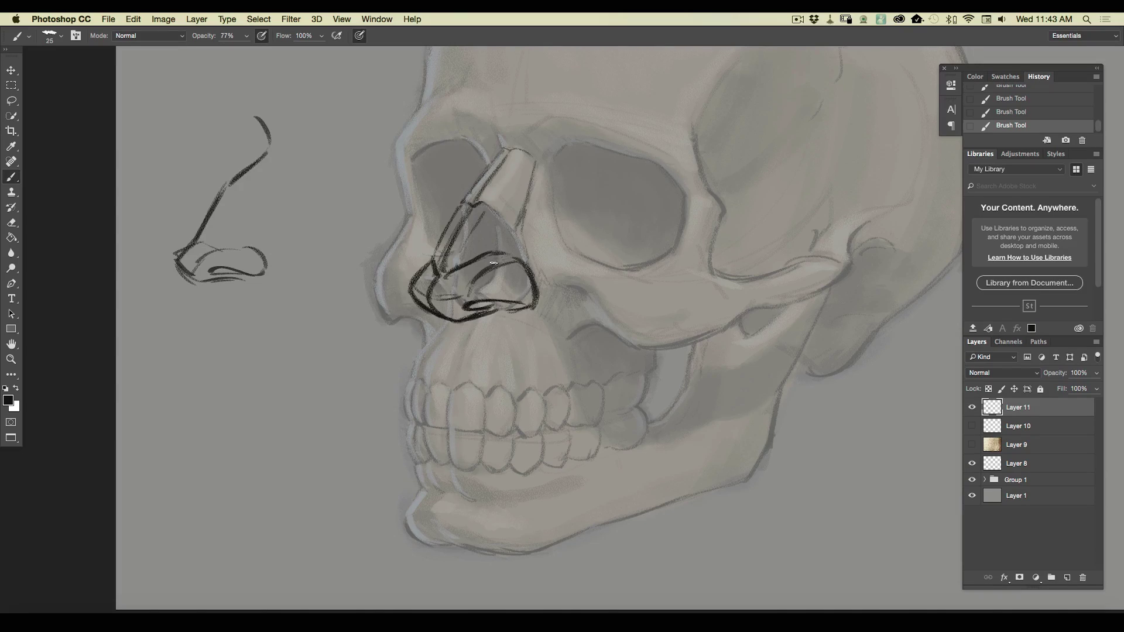
left_click_drag(498, 268, 475, 299)
Reinforce the contour lines of the nose on the skull along the bridge, side and wing
left_click_drag(499, 218, 521, 255)
left_click_drag(464, 218, 442, 267)
mouse_move(460, 203)
left_mouse_down()
mouse_move(411, 291)
mouse_move(431, 313)
mouse_move(440, 277)
mouse_move(433, 308)
mouse_move(462, 321)
mouse_move(495, 305)
mouse_move(464, 305)
mouse_move(524, 303)
mouse_move(518, 311)
mouse_move(518, 264)
mouse_move(536, 304)
left_mouse_up()
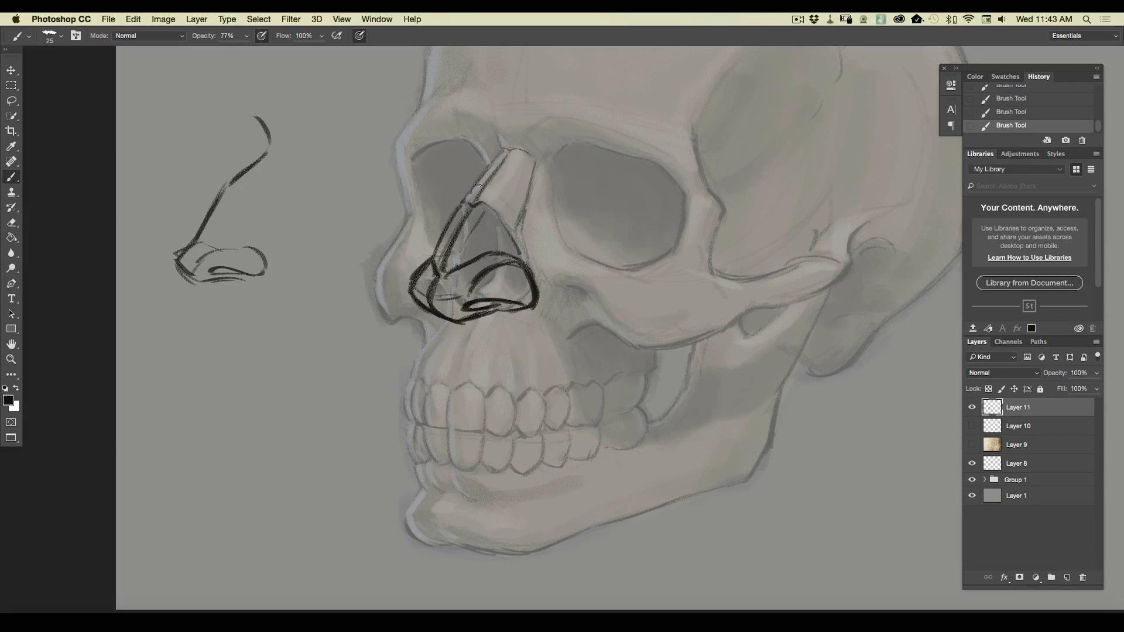
Sketch the bridge planes of a simplified nose diagram below the small nose sketch, and retrace the bridge on the skull
left_click_drag(297, 292, 249, 350)
mouse_move(319, 295)
left_mouse_down()
mouse_move(296, 292)
mouse_move(291, 268)
left_mouse_up()
mouse_move(320, 294)
left_mouse_down()
mouse_move(311, 264)
mouse_move(320, 296)
mouse_move(291, 328)
mouse_move(262, 331)
mouse_move(258, 330)
left_mouse_up()
left_click_drag(502, 153, 463, 200)
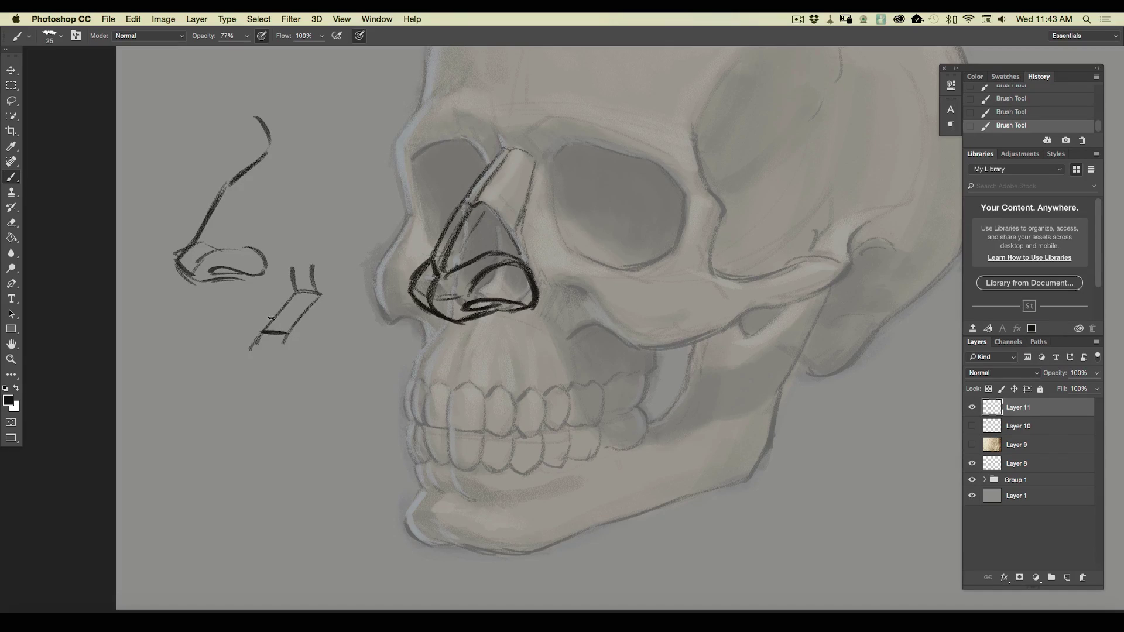
mouse_move(263, 330)
left_mouse_down()
mouse_move(231, 385)
mouse_move(259, 335)
left_mouse_up()
mouse_move(263, 376)
left_mouse_down()
mouse_move(277, 346)
mouse_move(237, 396)
left_mouse_up()
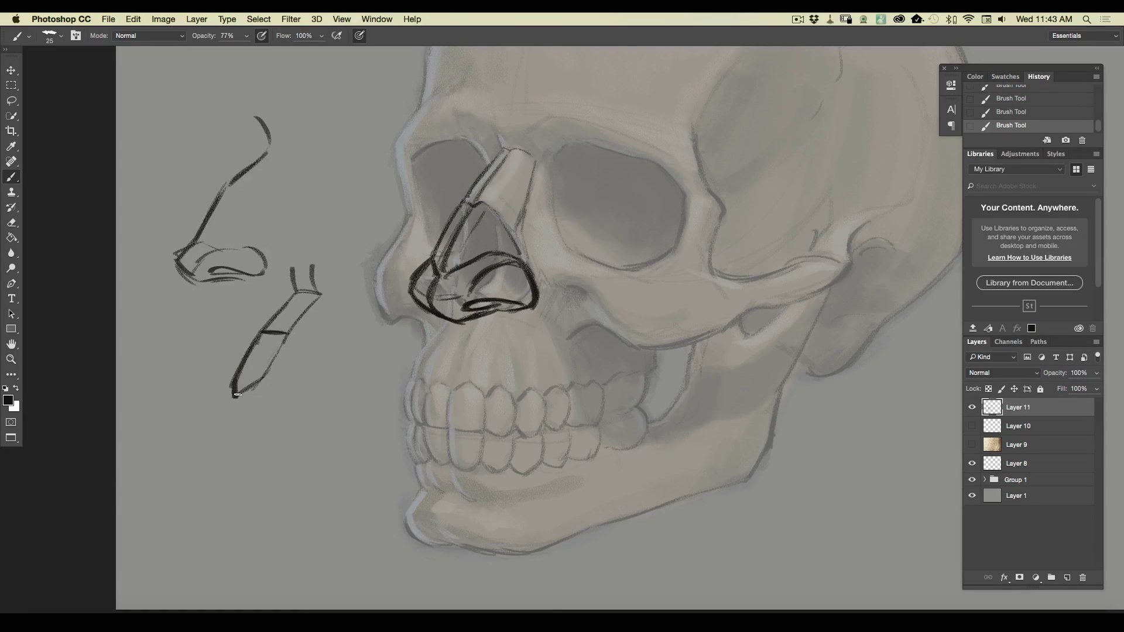
Draw the tip, side plane, wing and underside outline of the simplified nose diagram
mouse_move(234, 380)
left_mouse_down()
mouse_move(209, 402)
mouse_move(225, 413)
mouse_move(208, 406)
mouse_move(242, 437)
mouse_move(225, 417)
mouse_move(269, 408)
mouse_move(255, 405)
mouse_move(245, 410)
mouse_move(318, 416)
left_mouse_up()
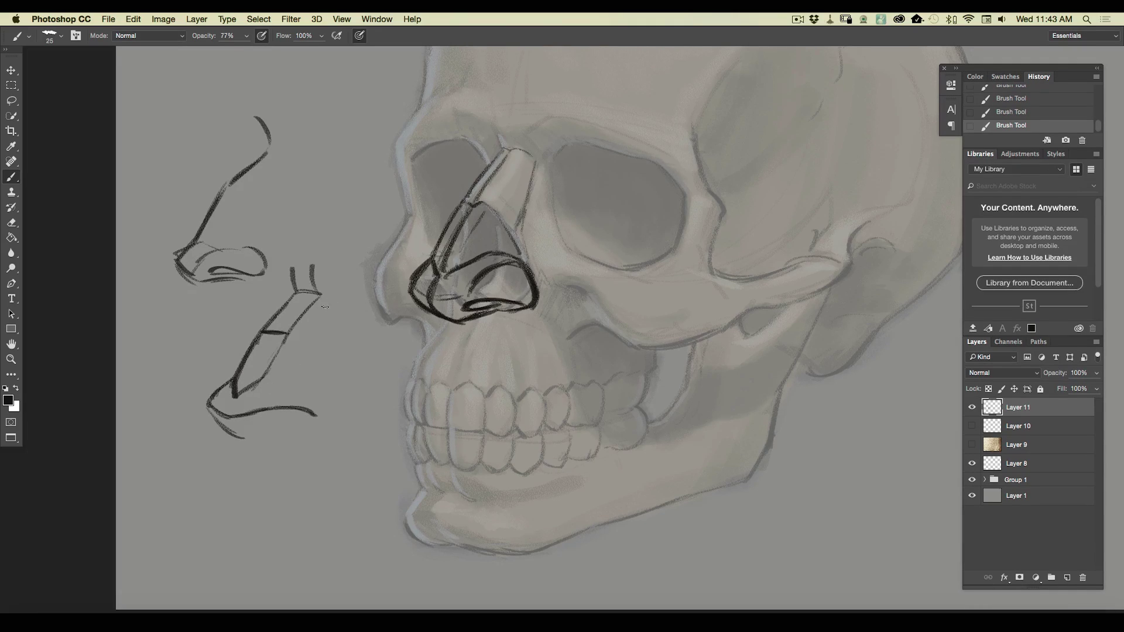
left_click_drag(323, 320, 329, 370)
mouse_move(290, 333)
left_mouse_down()
mouse_move(319, 357)
mouse_move(291, 335)
left_mouse_up()
mouse_move(288, 381)
left_mouse_down()
mouse_move(323, 380)
mouse_move(336, 422)
mouse_move(255, 446)
left_mouse_up()
left_click_drag(206, 405, 262, 446)
left_click_drag(332, 419, 257, 452)
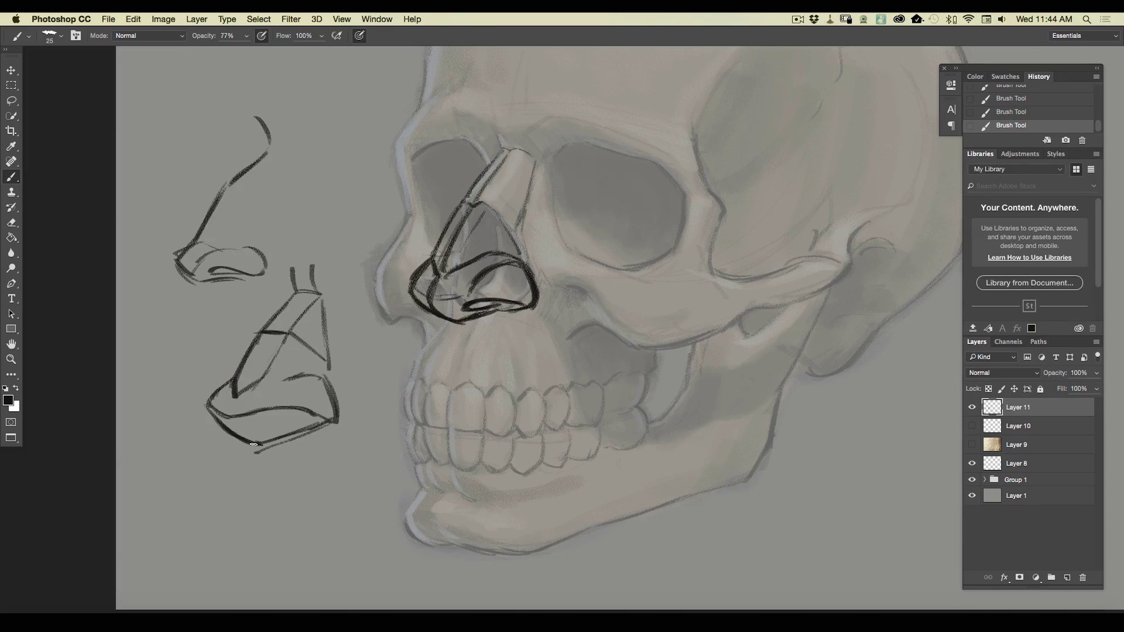
Add the inner plane divisions of the wing and side to the nose diagram and strengthen its contours
mouse_move(298, 340)
left_mouse_down()
mouse_move(329, 372)
mouse_move(335, 413)
left_mouse_up()
mouse_move(301, 378)
left_mouse_down()
mouse_move(268, 383)
mouse_move(262, 409)
left_mouse_up()
mouse_move(288, 376)
left_mouse_down()
mouse_move(239, 392)
mouse_move(329, 420)
left_mouse_up()
mouse_move(228, 417)
left_mouse_down()
mouse_move(209, 403)
mouse_move(229, 413)
left_mouse_up()
left_click_drag(293, 294, 212, 395)
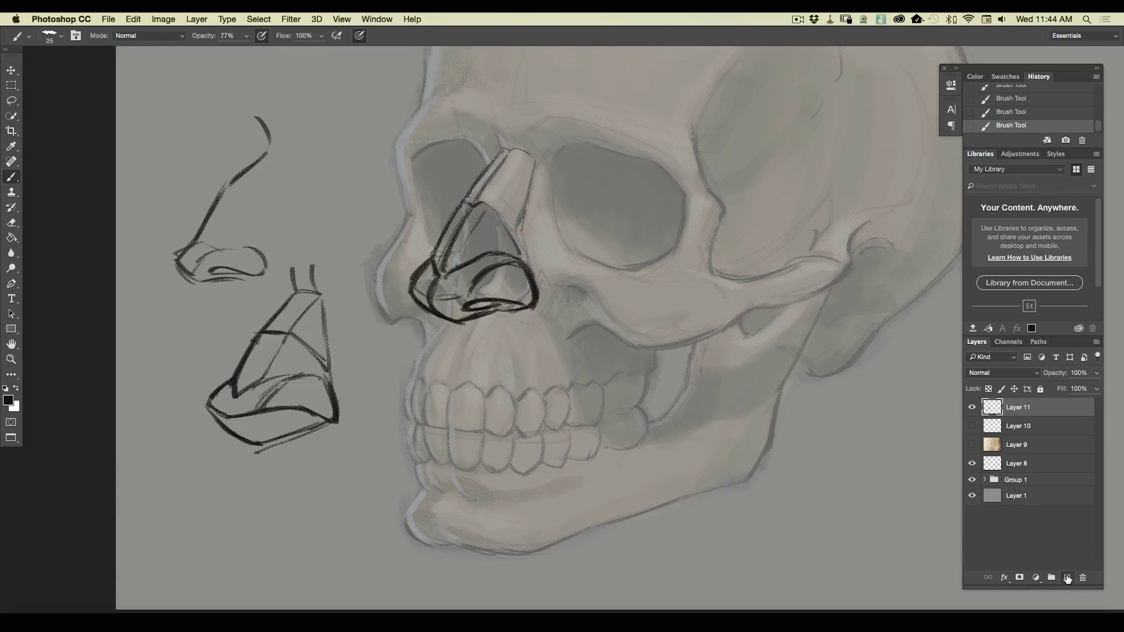
Create a layer below the line art and fill the nose diagram with a reddish skin tone
left_click(1067, 578)
left_click_drag(243, 455, 267, 439)
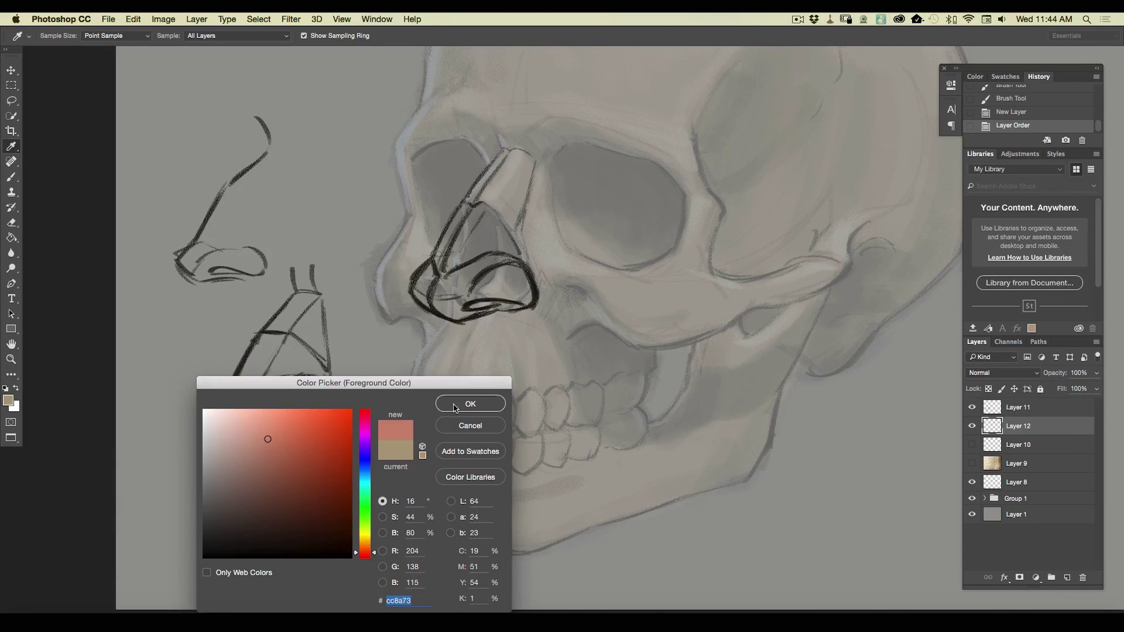
left_click(468, 404)
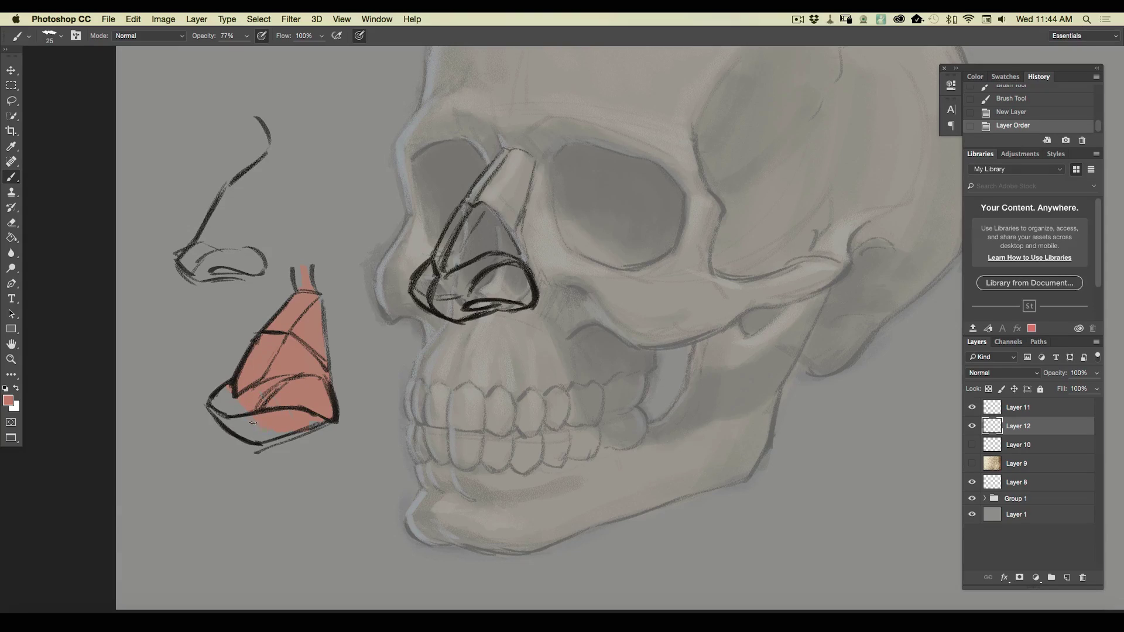
mouse_move(218, 399)
left_mouse_down()
mouse_move(281, 429)
mouse_move(320, 424)
left_mouse_up()
left_click(282, 397)
Add a new layer in Multiply mode above the line art and choose a muted grey-brown shading colour
key("super+shift+alt+n")
left_click(1002, 373)
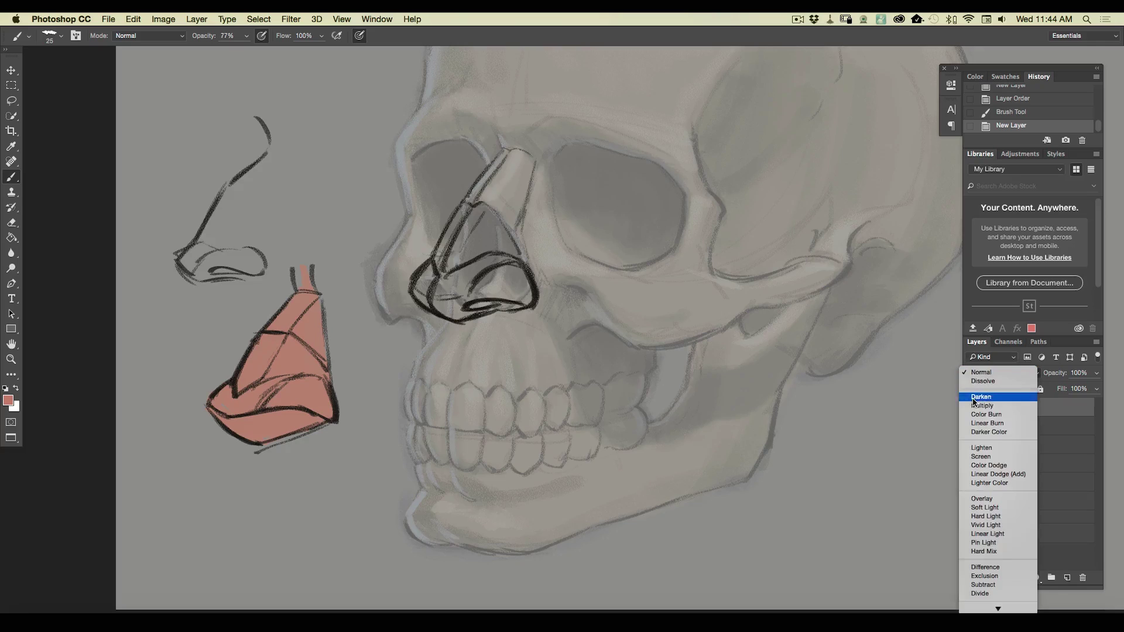
left_click(989, 410)
left_click(9, 400)
left_click(216, 466)
left_click(454, 404)
key("b")
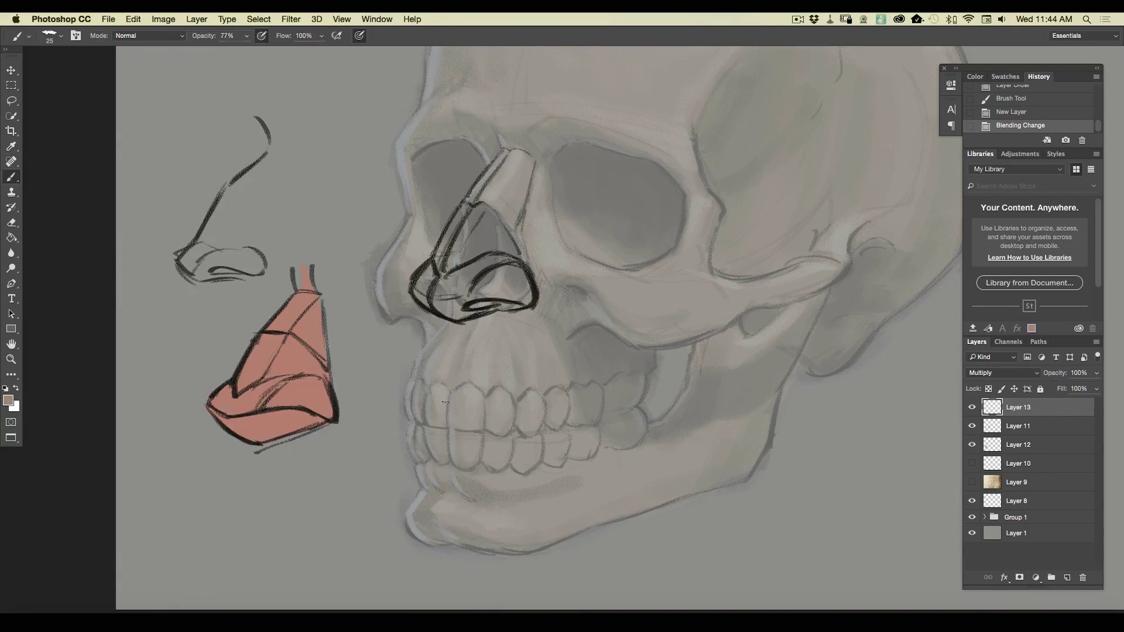
Shade the underside and side planes of the nose diagram with a 60 px brush
left_click(56, 40)
left_click(380, 44)
mouse_move(295, 409)
left_mouse_down()
mouse_move(225, 424)
mouse_move(298, 423)
left_mouse_up()
mouse_move(296, 334)
left_mouse_down()
mouse_move(323, 371)
mouse_move(287, 348)
mouse_move(268, 378)
mouse_move(325, 351)
mouse_move(316, 349)
left_mouse_up()
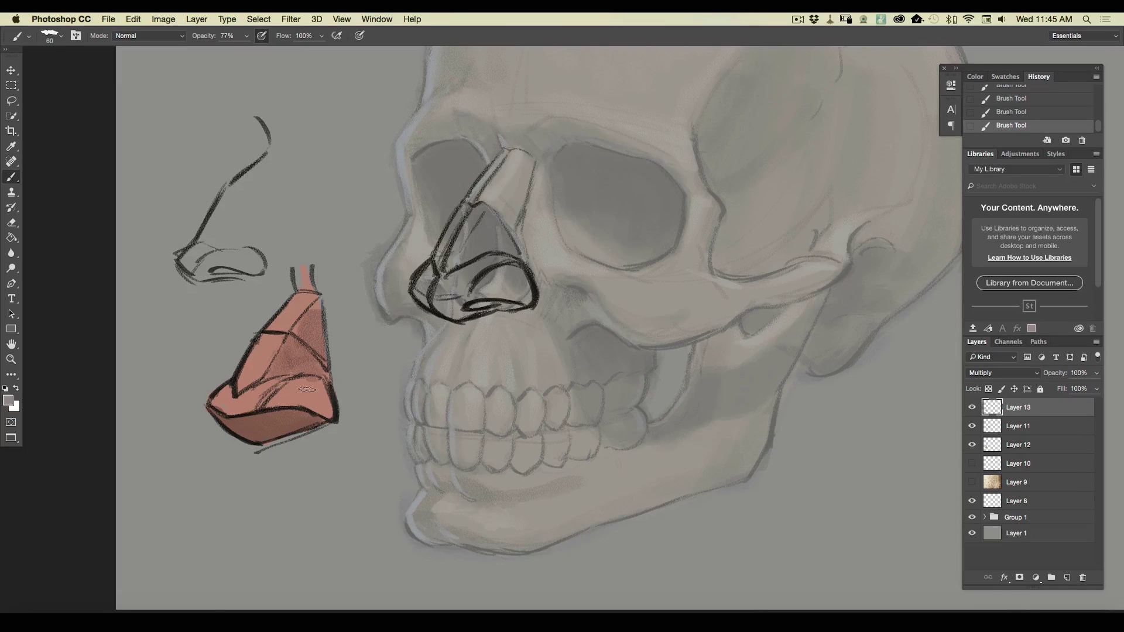
Paint light pink (#e3b7a7) on the nose diagram's bridge, tip and wing on a new layer with a 35 px brush
right_click(316, 417)
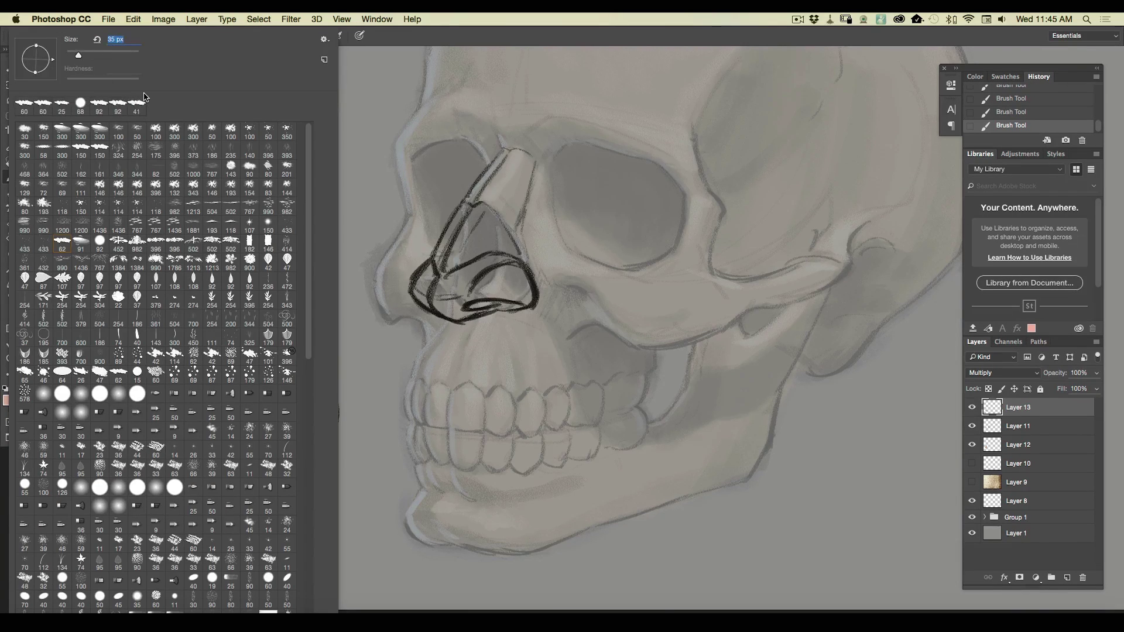
key("Escape")
left_click(1067, 578)
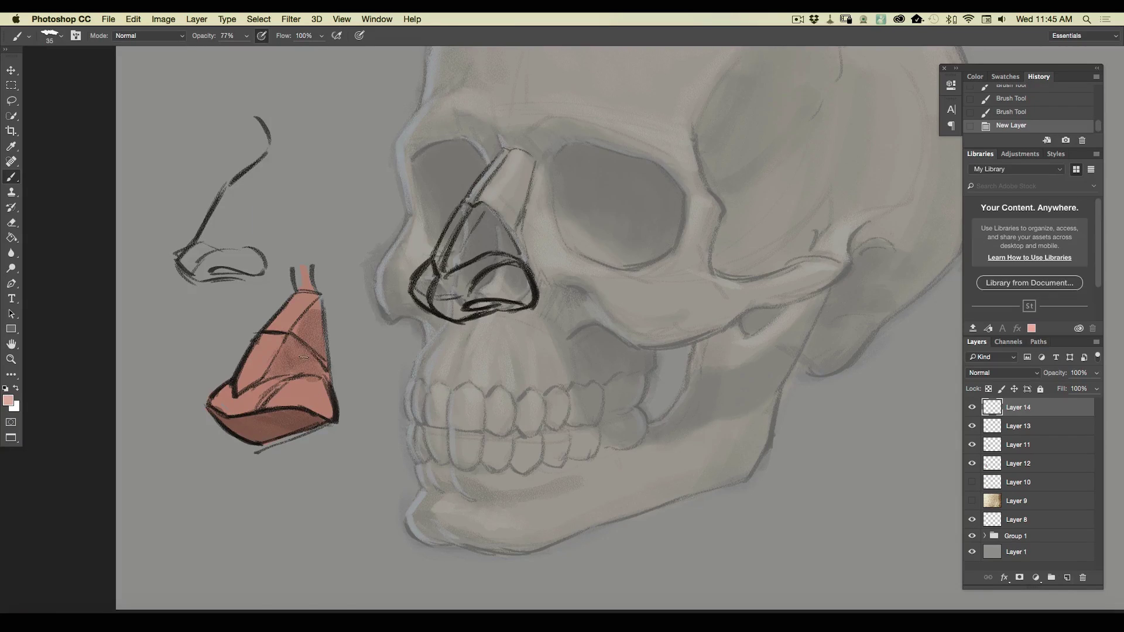
mouse_move(310, 386)
left_mouse_down()
mouse_move(319, 393)
mouse_move(292, 404)
mouse_move(295, 395)
mouse_move(272, 401)
mouse_move(293, 395)
mouse_move(249, 384)
mouse_move(225, 412)
mouse_move(215, 394)
mouse_move(234, 396)
left_mouse_up()
mouse_move(280, 337)
left_mouse_down()
mouse_move(252, 374)
mouse_move(277, 321)
mouse_move(304, 302)
mouse_move(248, 368)
mouse_move(273, 384)
left_mouse_up()
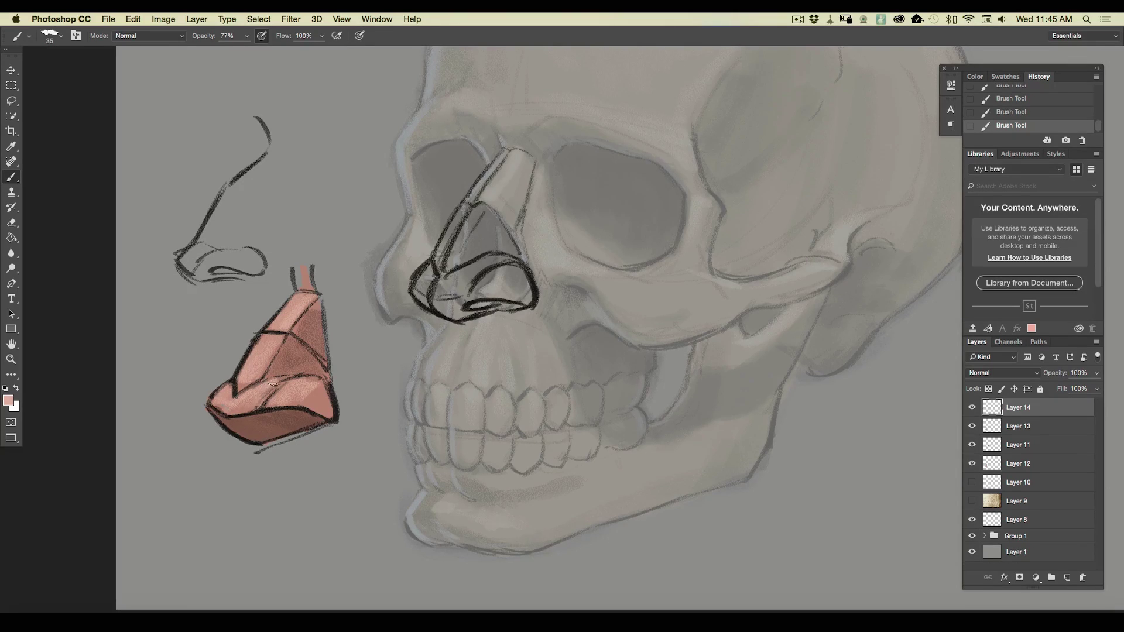
Paint near-white highlights on the bridge, tip and wing of the nose diagram
left_click(8, 402)
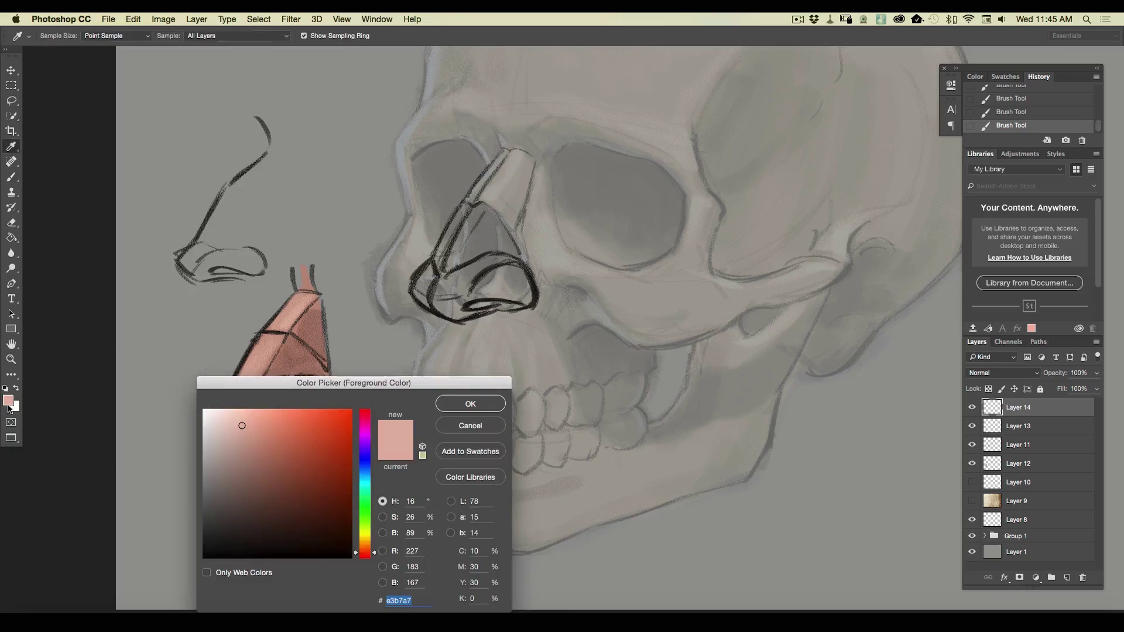
left_click(210, 412)
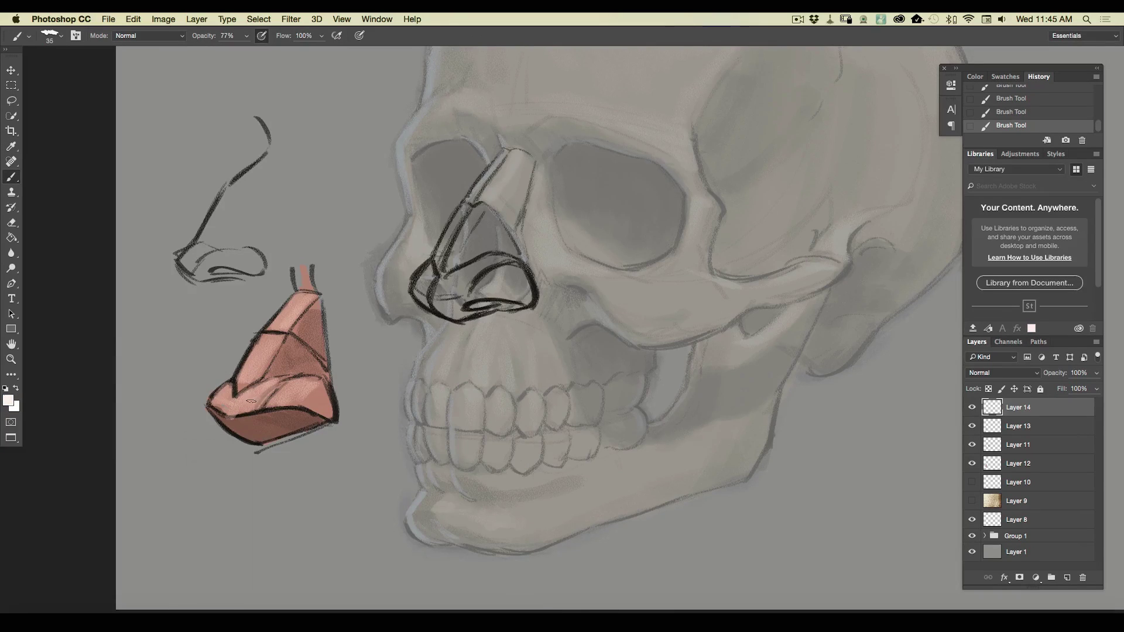
mouse_move(257, 403)
left_mouse_down()
mouse_move(237, 405)
mouse_move(305, 399)
mouse_move(272, 401)
left_mouse_up()
mouse_move(280, 338)
left_mouse_down()
mouse_move(251, 381)
mouse_move(297, 311)
left_mouse_up()
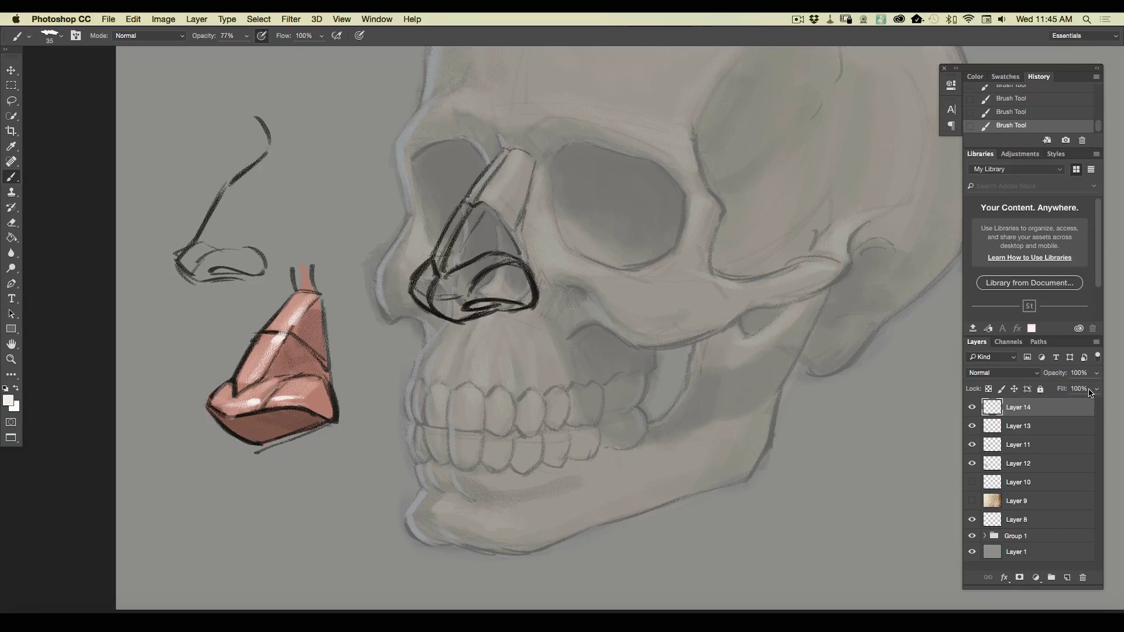
Lower the opacity of the line art on Layer 11 to 38%
left_click(971, 445)
left_click(971, 445)
left_click(1013, 450)
left_click(1096, 373)
left_click_drag(1095, 387, 1066, 394)
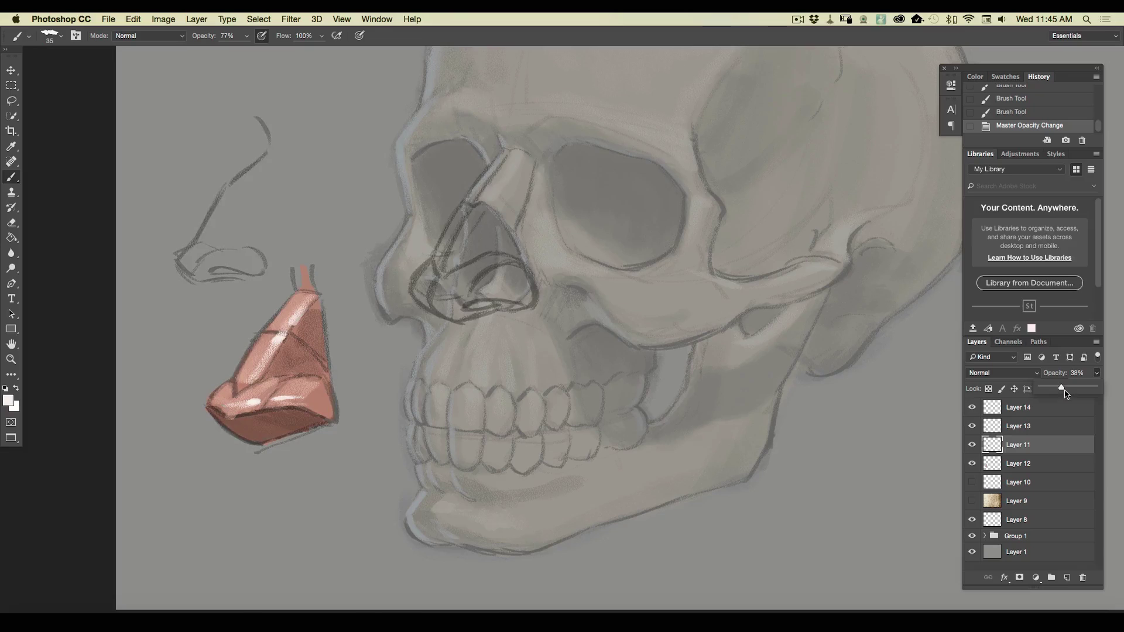
Add a new layer above the faded line art and set the foreground colour to near-black #181312
left_click(1067, 579)
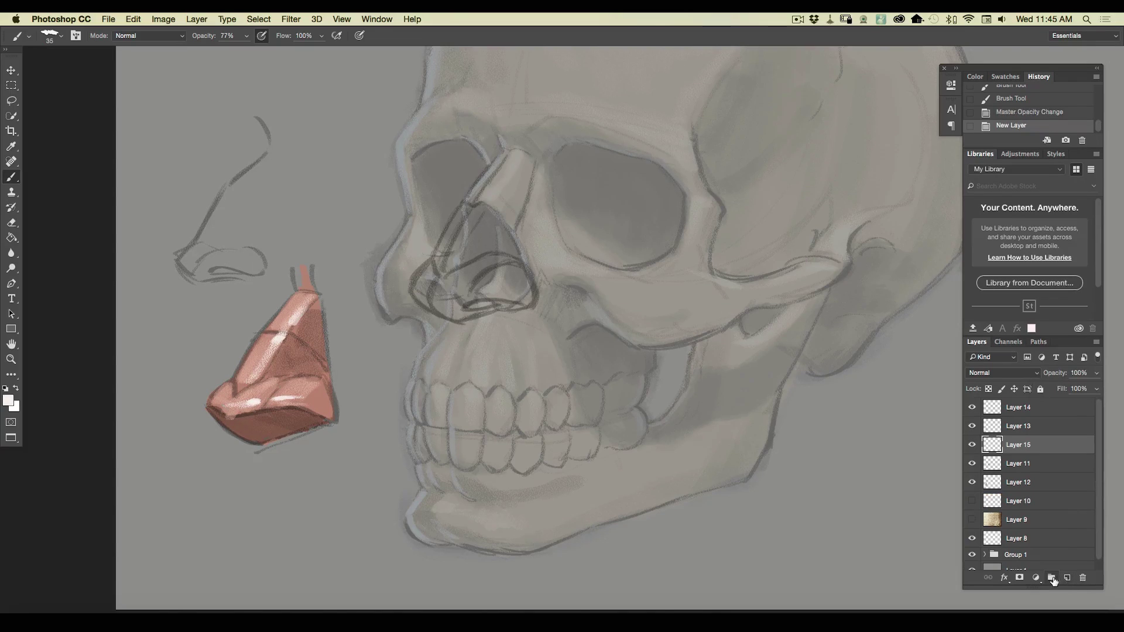
left_click(9, 400)
left_click(242, 543)
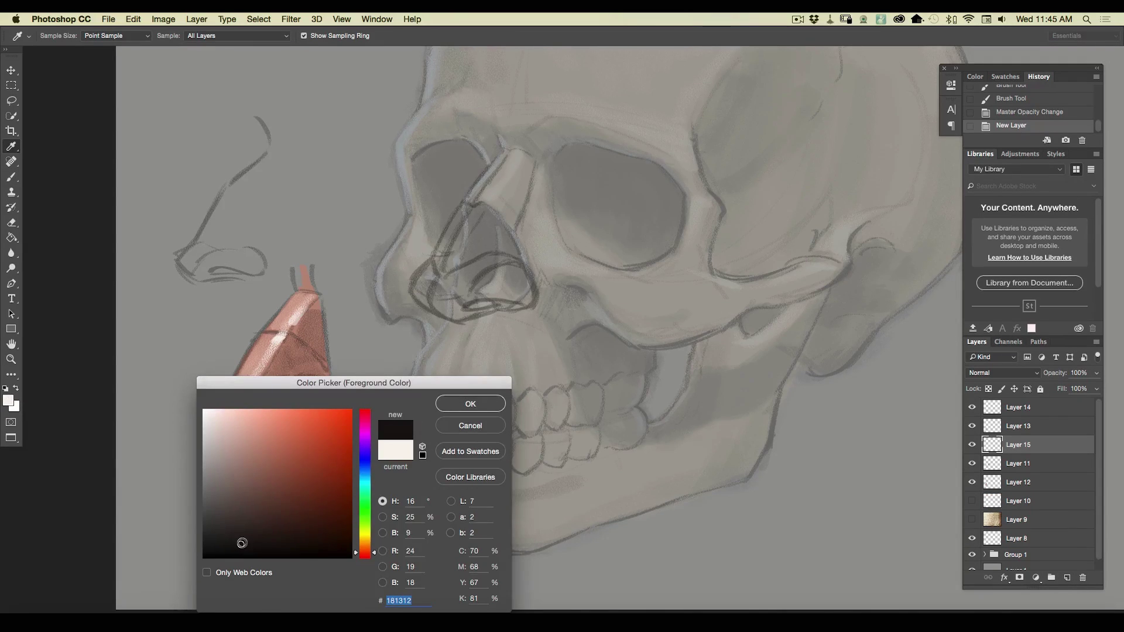
left_click(449, 402)
Draw a clean nose outline over the skull from the brow to the nostril and wing with a 22 px pressure-sized brush
left_click(56, 36)
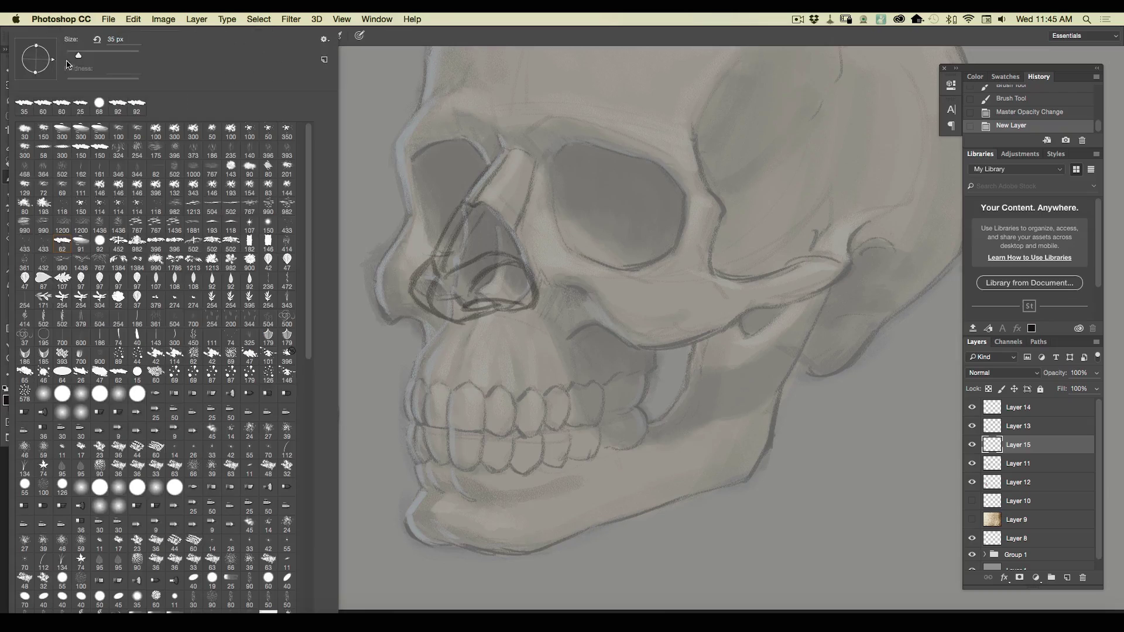
left_click_drag(77, 55, 74, 55)
left_click(391, 39)
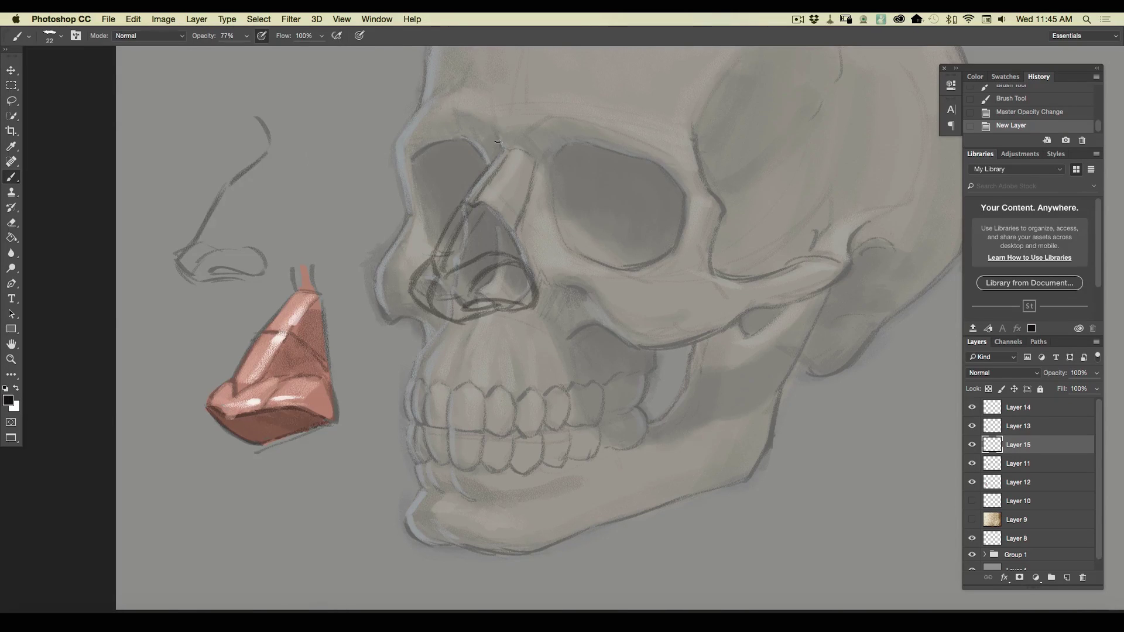
left_click_drag(492, 134, 466, 192)
left_click(359, 36)
mouse_move(460, 198)
left_mouse_down()
mouse_move(417, 289)
mouse_move(448, 320)
mouse_move(477, 318)
mouse_move(493, 299)
mouse_move(463, 307)
mouse_move(510, 303)
left_mouse_up()
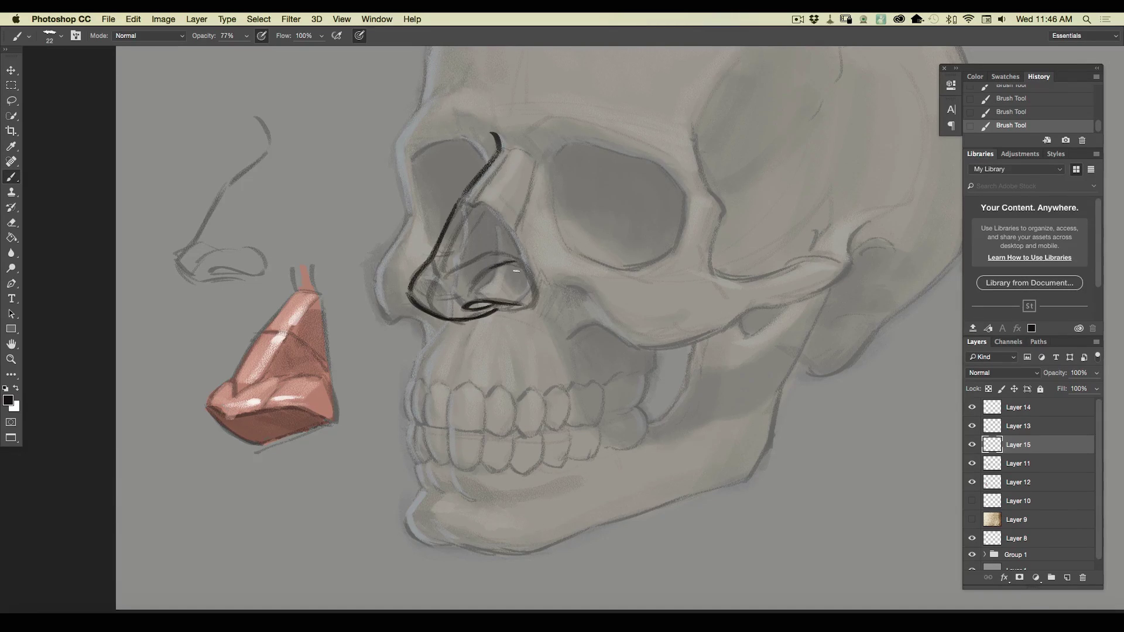
mouse_move(517, 265)
left_mouse_down()
mouse_move(526, 305)
mouse_move(495, 308)
left_mouse_up()
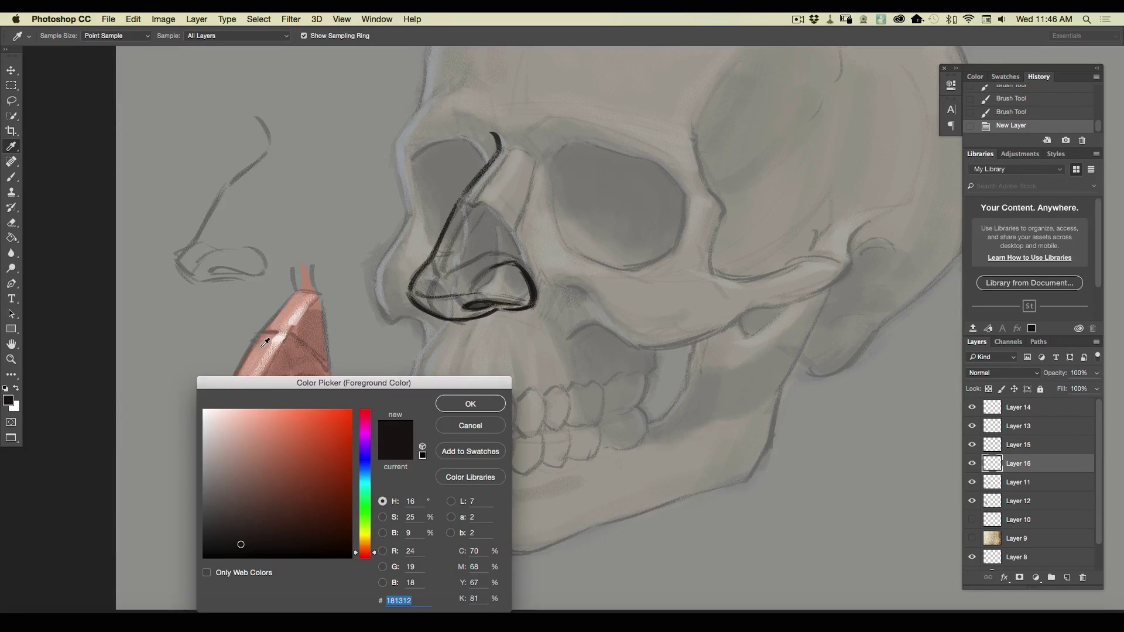
Sample a pink from the nose diagram and fill the skull's nose and upper-lip area on Layer 16 with a 68 px brush
left_click(259, 349)
key("Return")
key("b")
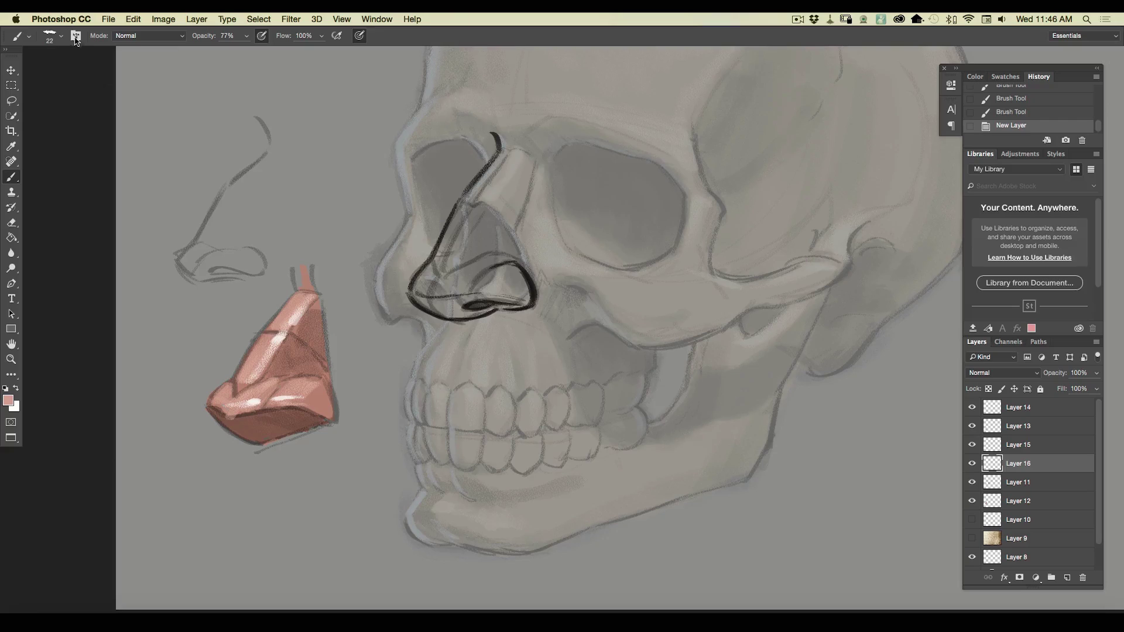
left_click(58, 37)
left_click(88, 53)
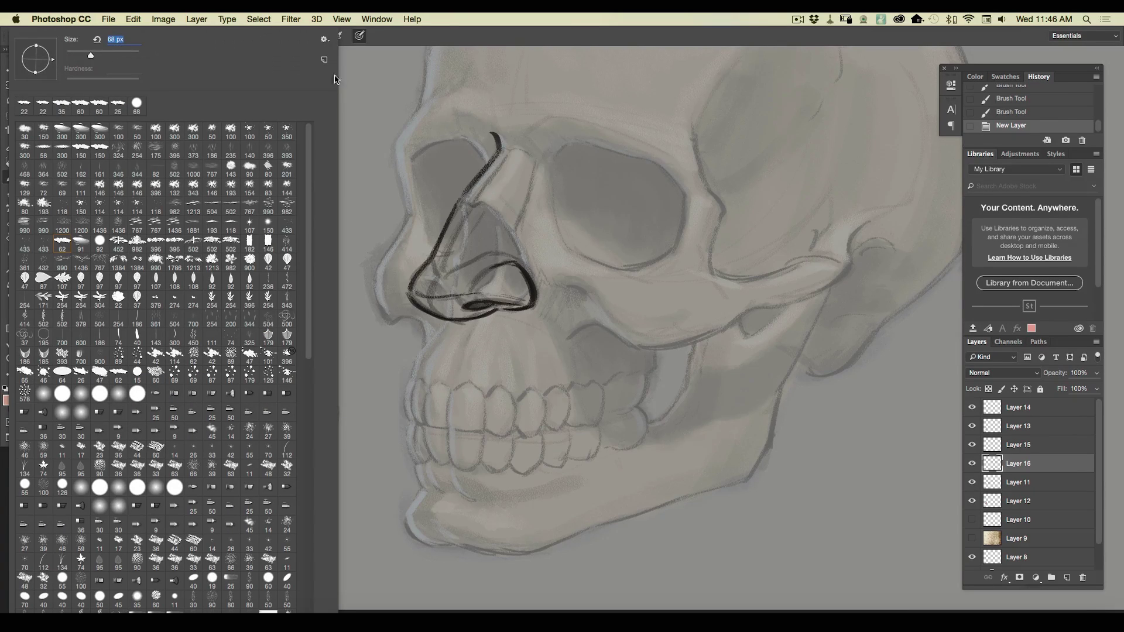
left_click(356, 36)
mouse_move(516, 195)
left_mouse_down()
mouse_move(502, 255)
mouse_move(491, 244)
mouse_move(507, 166)
mouse_move(463, 222)
mouse_move(485, 181)
mouse_move(513, 164)
mouse_move(507, 139)
mouse_move(522, 176)
mouse_move(527, 168)
mouse_move(504, 281)
mouse_move(488, 238)
mouse_move(434, 284)
mouse_move(470, 211)
mouse_move(424, 281)
mouse_move(452, 305)
mouse_move(472, 269)
mouse_move(494, 294)
mouse_move(523, 296)
mouse_move(480, 289)
mouse_move(459, 307)
mouse_move(426, 297)
mouse_move(503, 307)
mouse_move(522, 288)
mouse_move(535, 297)
mouse_move(540, 280)
mouse_move(469, 280)
mouse_move(459, 292)
mouse_move(496, 346)
mouse_move(492, 360)
mouse_move(451, 330)
mouse_move(436, 355)
mouse_move(462, 326)
mouse_move(500, 323)
mouse_move(526, 395)
left_mouse_up()
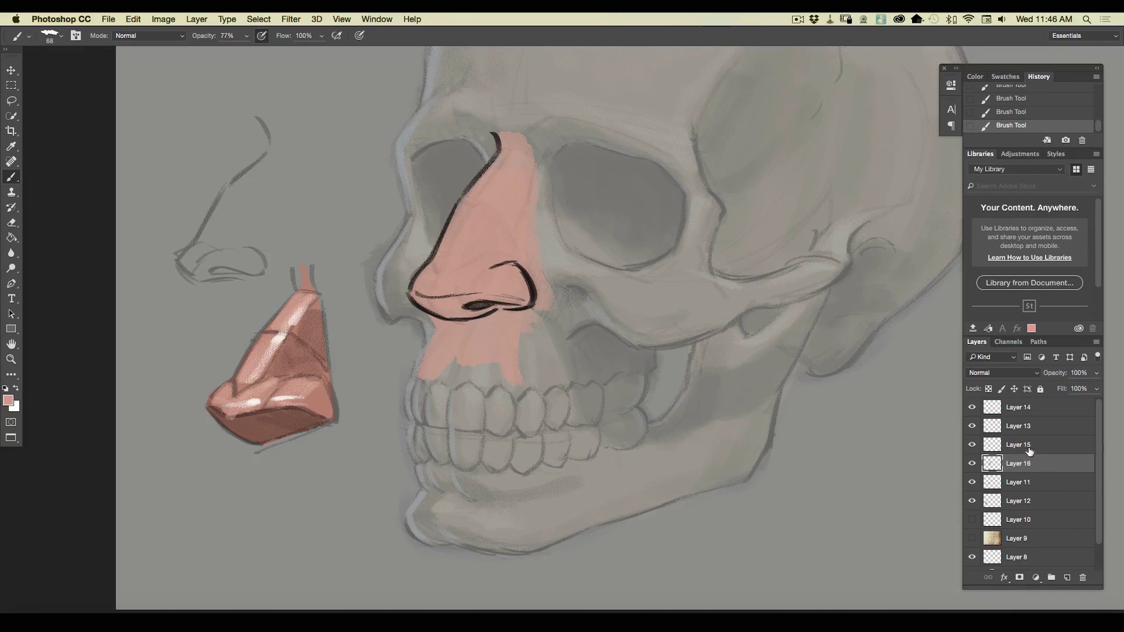
Add a new layer above the clean nose outline and set its blend mode to Multiply
left_click(1066, 578)
left_click(976, 374)
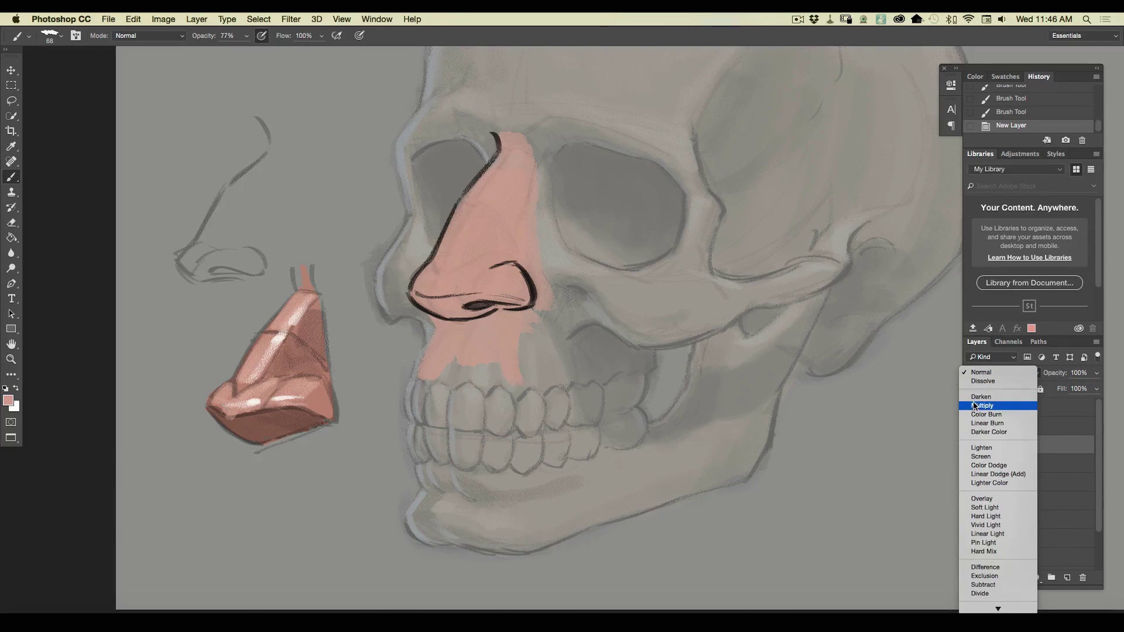
left_click(982, 406)
Set the foreground colour to a muted blue-grey #99a5ab for shading on the Multiply layer
left_click(9, 401)
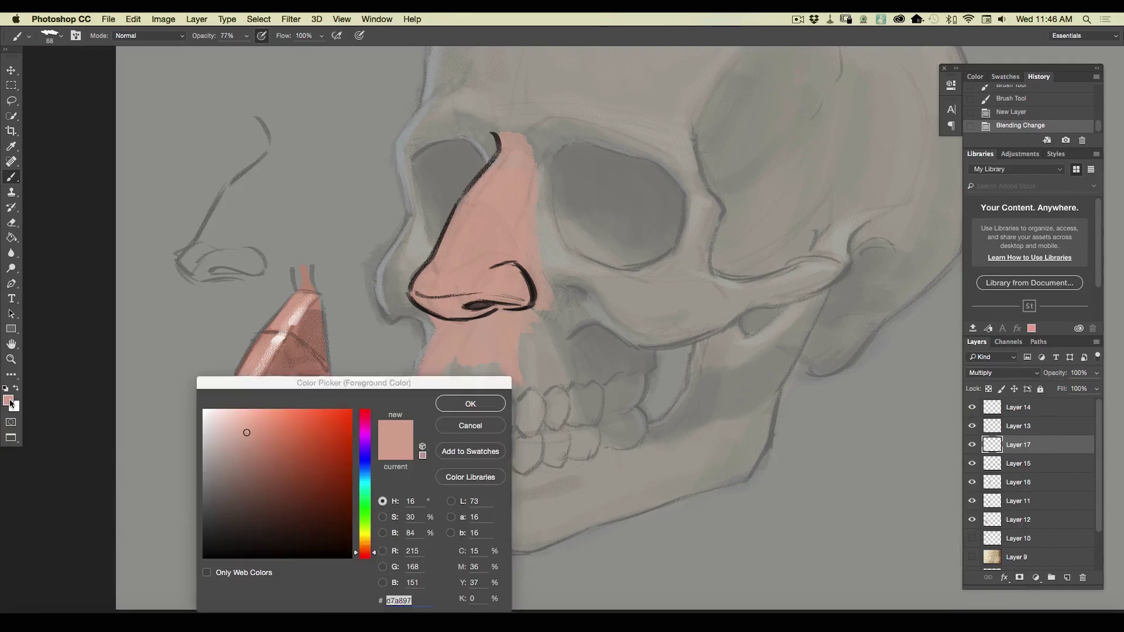
left_click(217, 458)
left_click(365, 477)
left_click(441, 410)
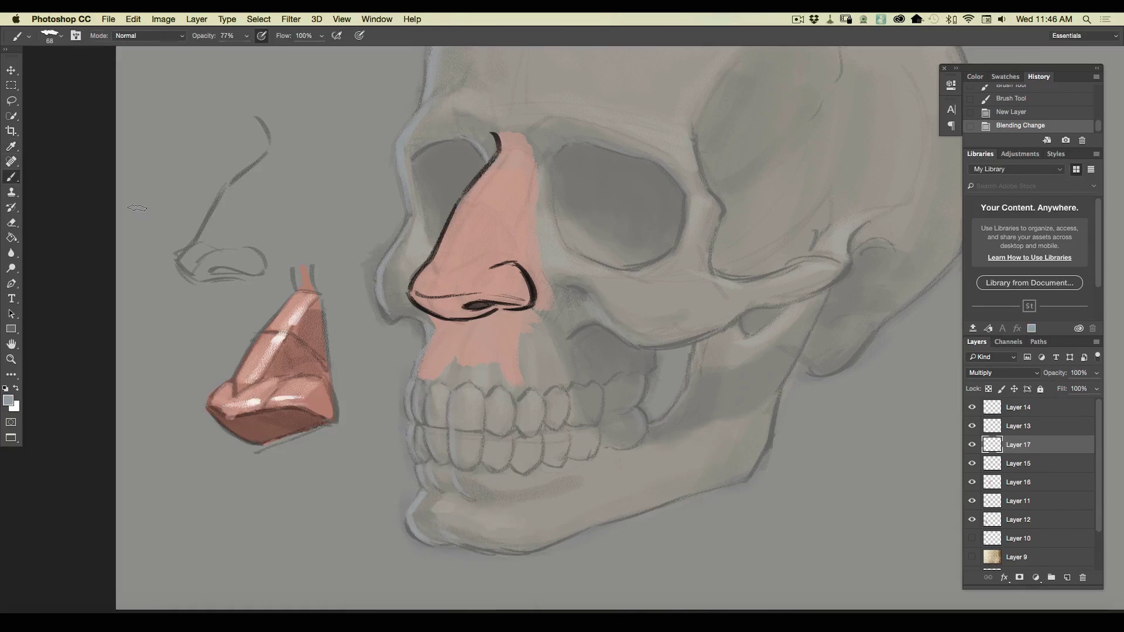
Shade the nose's front edge, underside, upper-lip cast shadow and the crease beside the wing with a 44 px brush
left_click(58, 36)
left_click(82, 55)
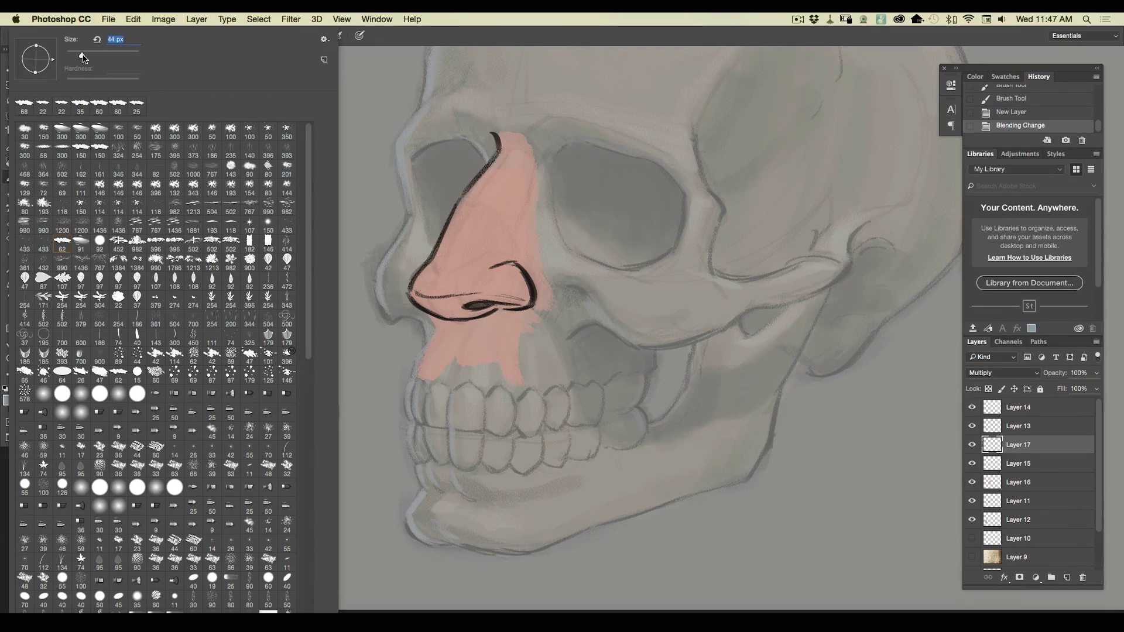
left_click(583, 572)
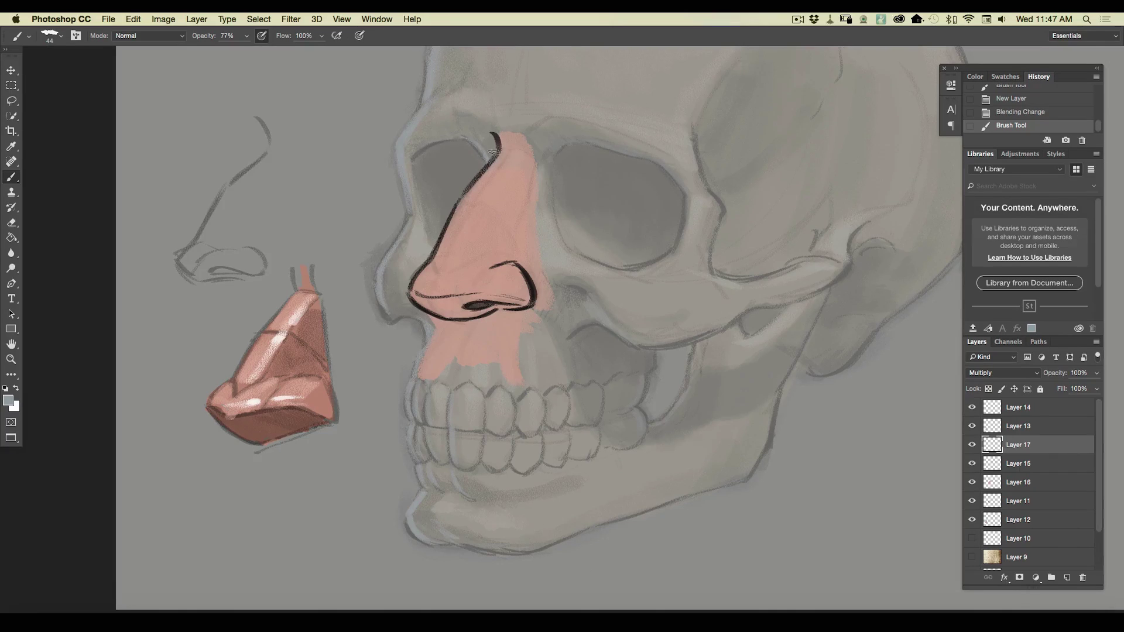
left_click_drag(485, 172, 433, 262)
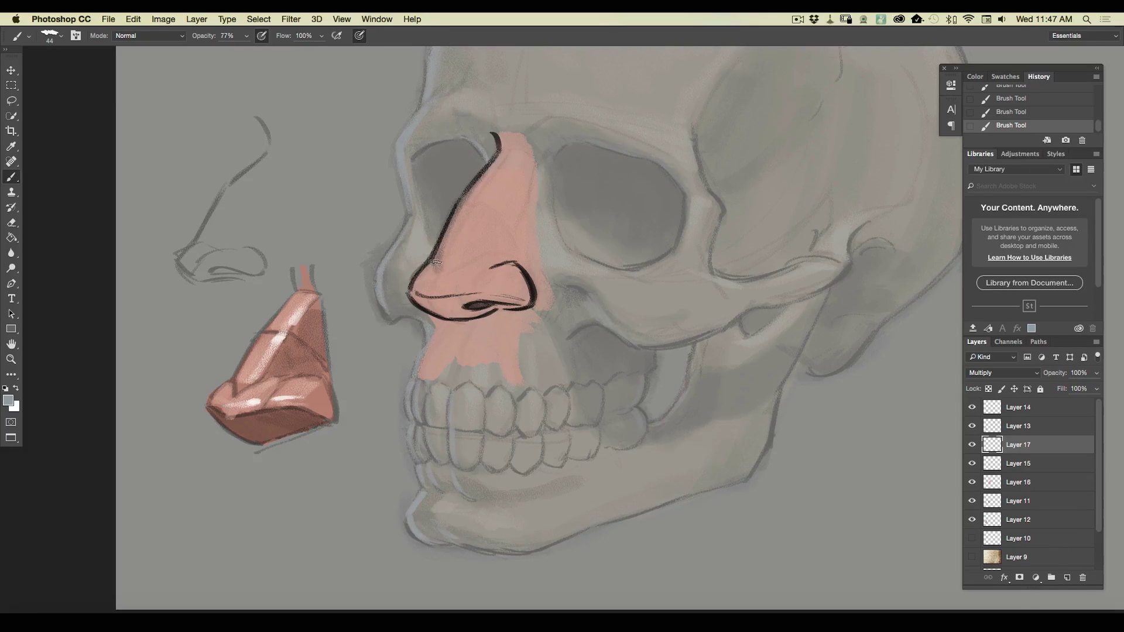
left_click_drag(414, 288, 422, 262)
mouse_move(527, 303)
left_mouse_down()
mouse_move(455, 295)
mouse_move(436, 308)
mouse_move(417, 304)
mouse_move(420, 295)
mouse_move(477, 297)
mouse_move(450, 307)
mouse_move(416, 305)
mouse_move(498, 296)
mouse_move(492, 337)
mouse_move(466, 354)
mouse_move(427, 359)
mouse_move(500, 316)
mouse_move(439, 354)
mouse_move(431, 328)
mouse_move(436, 340)
mouse_move(492, 322)
mouse_move(458, 353)
mouse_move(433, 334)
left_mouse_up()
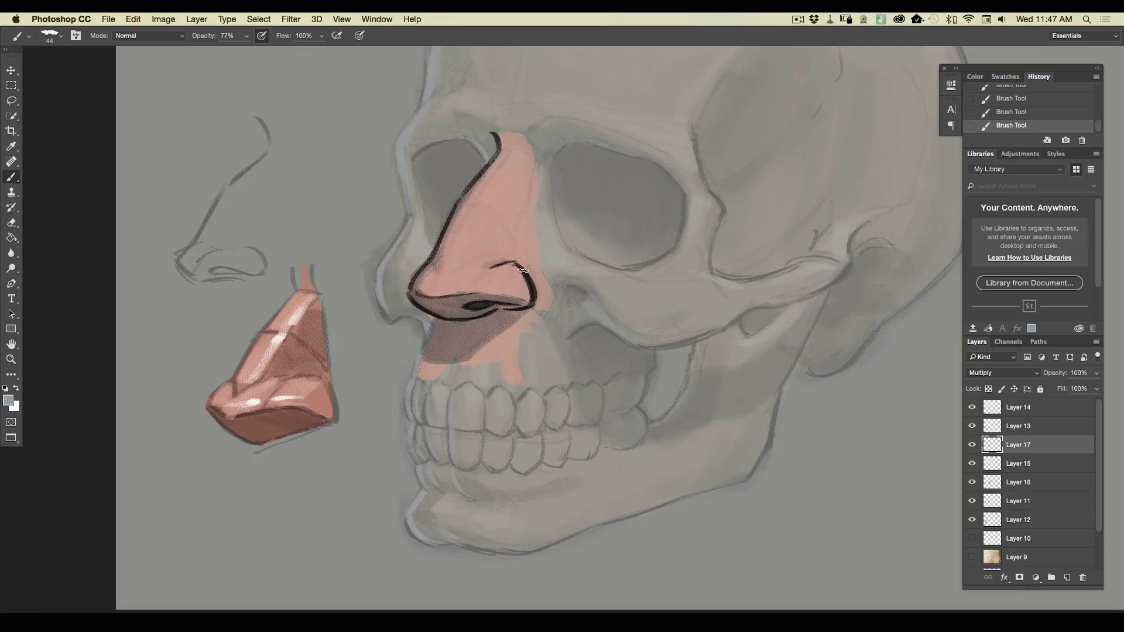
mouse_move(549, 319)
left_mouse_down()
mouse_move(536, 296)
mouse_move(562, 334)
mouse_move(532, 307)
mouse_move(552, 326)
mouse_move(541, 305)
mouse_move(546, 317)
left_mouse_up()
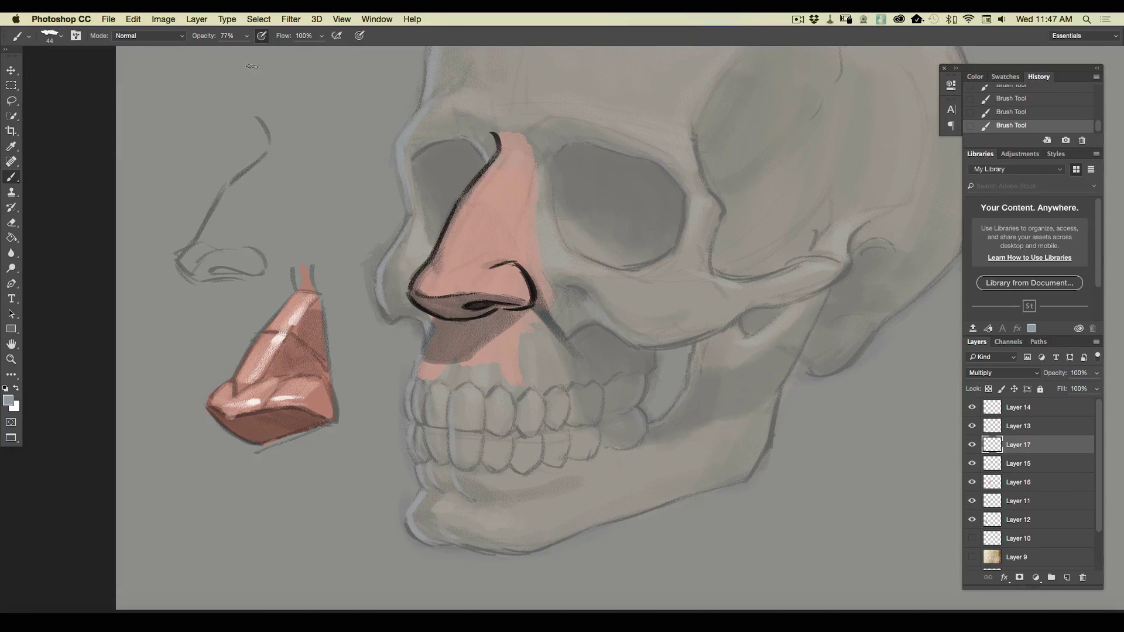
left_click(360, 36)
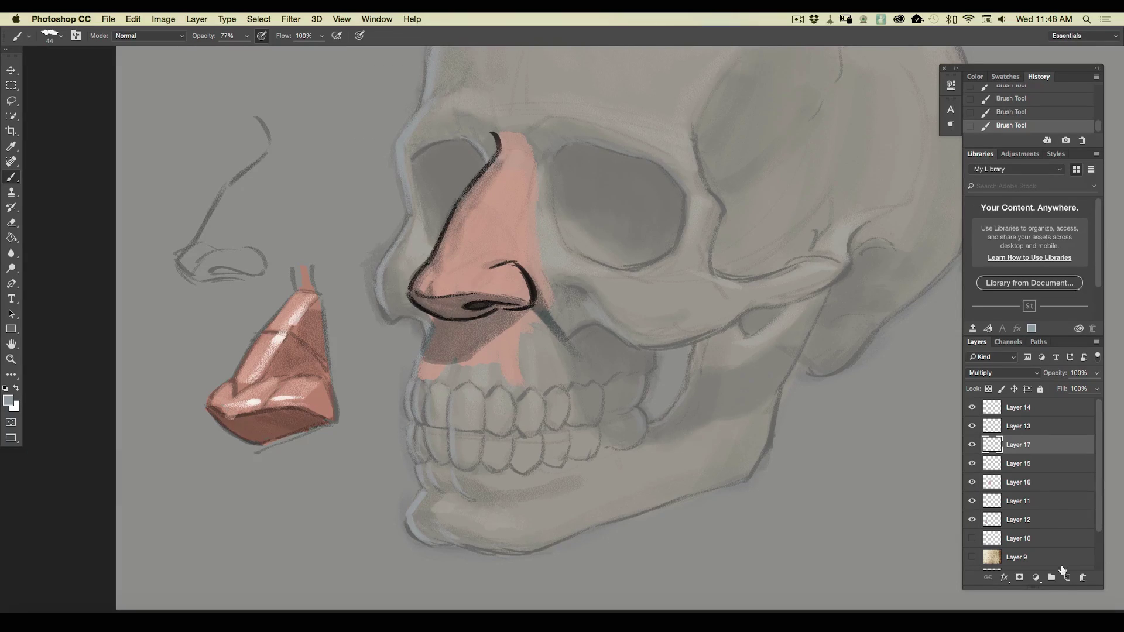
Add a new layer above the shading layer and set the foreground colour to a light pink based on the nose's skin tone
left_click(1066, 577)
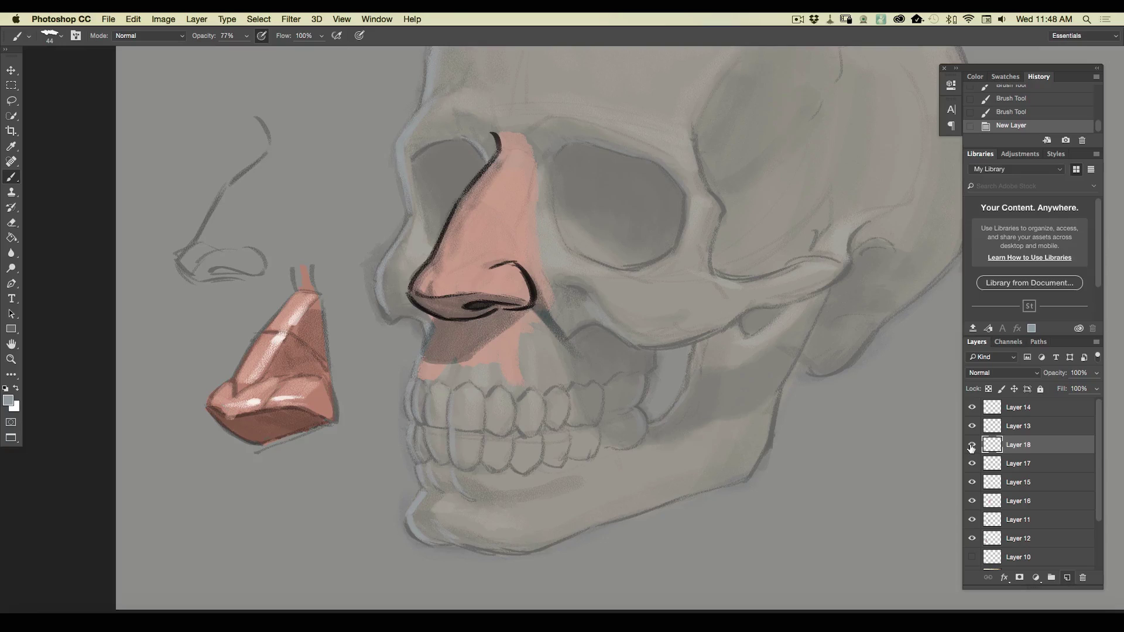
left_click(9, 401)
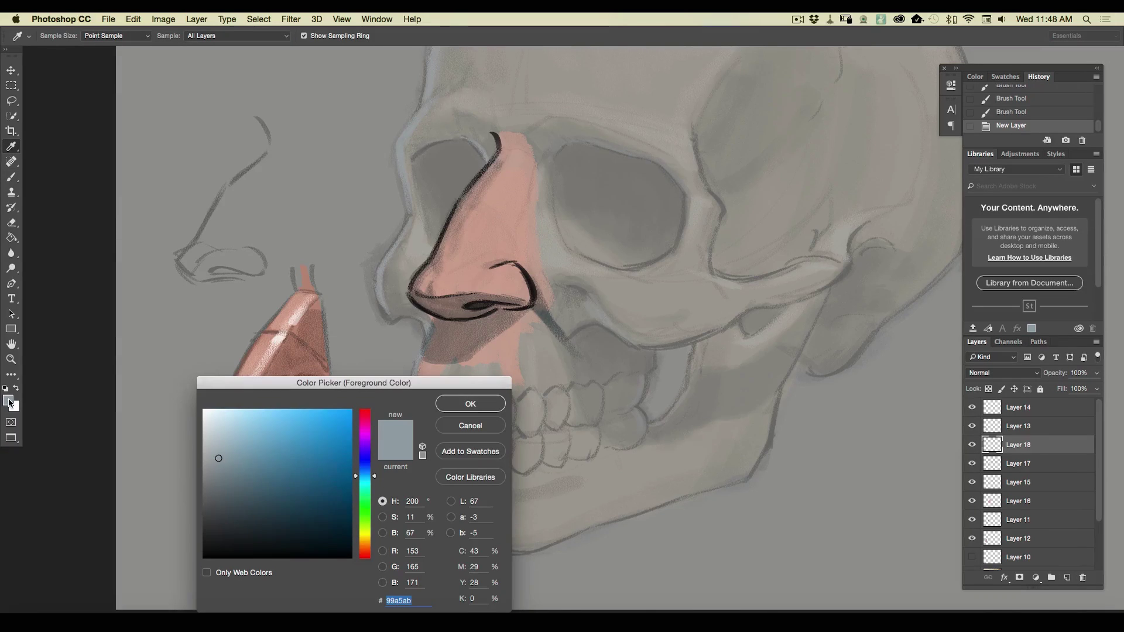
left_click(496, 239)
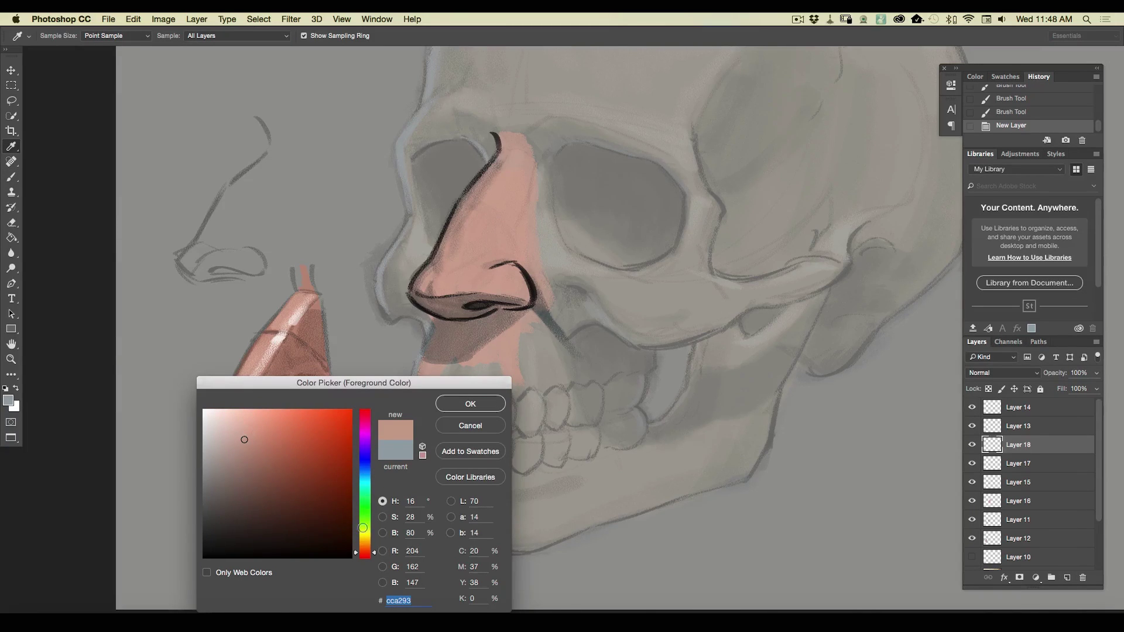
left_click(364, 550)
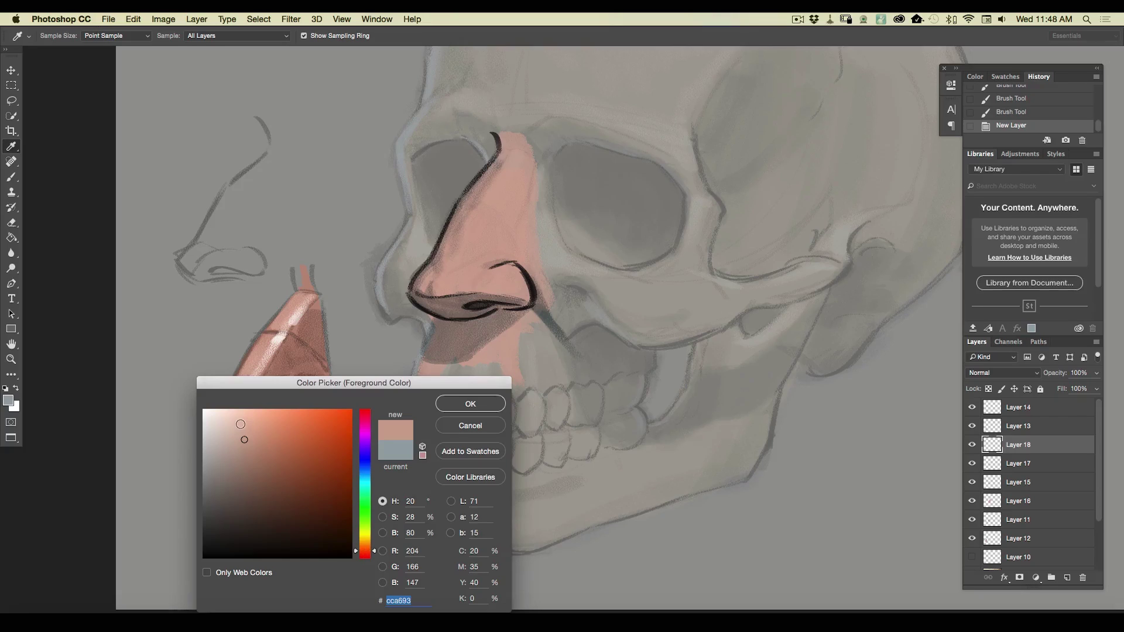
left_click(468, 404)
Paint light pink over the nose wing, the bridge and the side plane to build up the lit areas
left_click(514, 270)
mouse_move(514, 270)
left_mouse_down()
mouse_move(530, 292)
mouse_move(505, 270)
mouse_move(497, 291)
mouse_move(495, 272)
mouse_move(483, 277)
left_mouse_up()
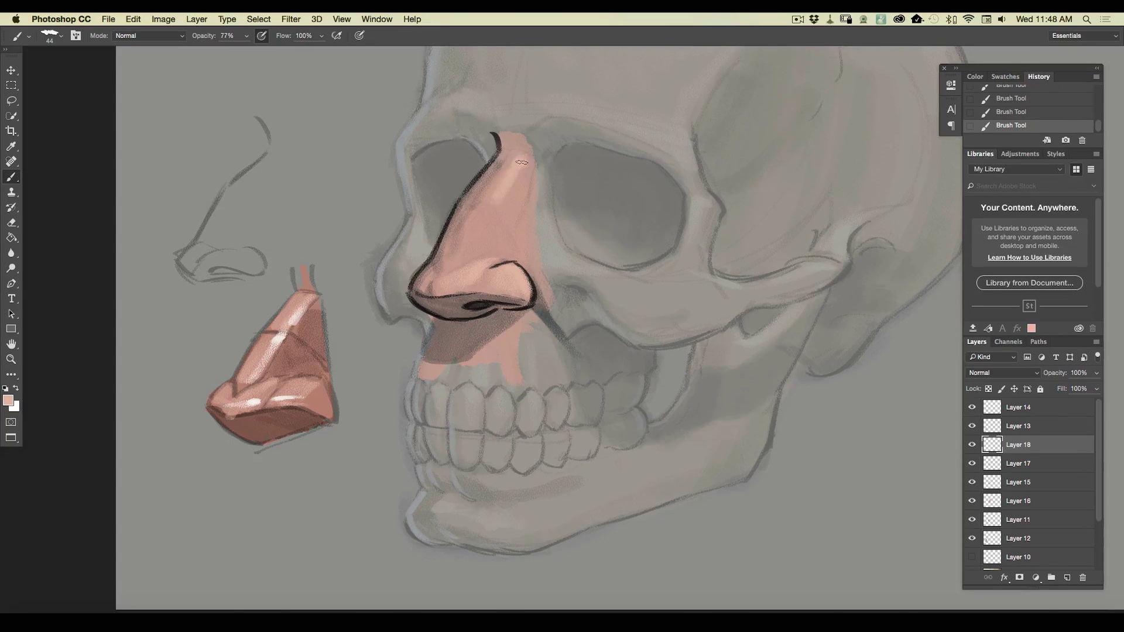
mouse_move(527, 161)
left_mouse_down()
mouse_move(507, 211)
mouse_move(528, 215)
left_mouse_up()
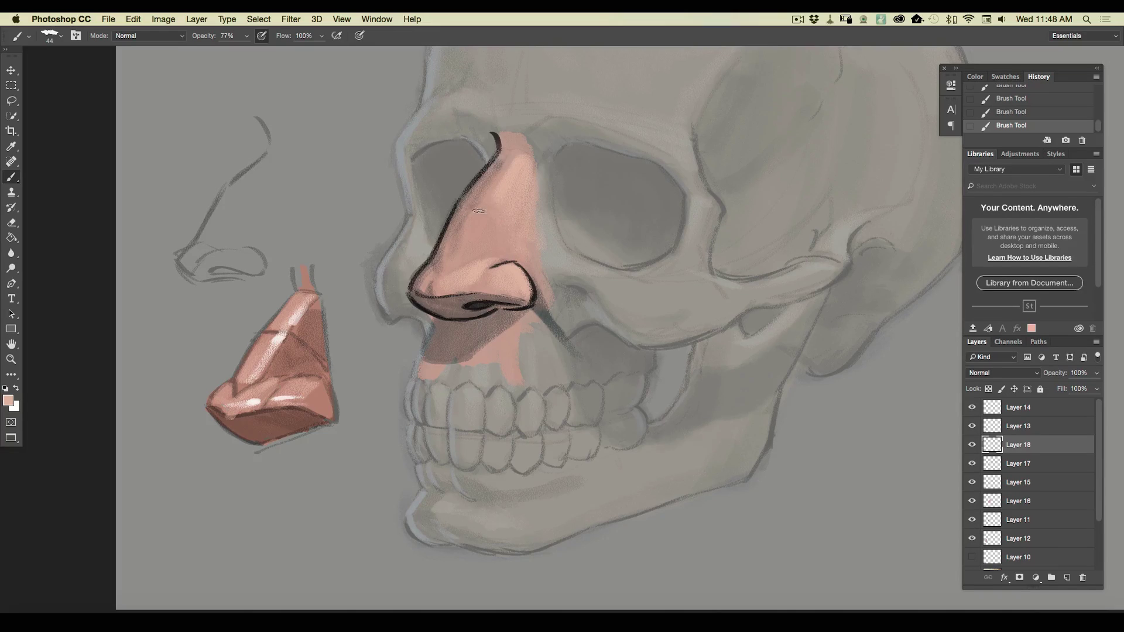
left_click_drag(486, 210, 524, 256)
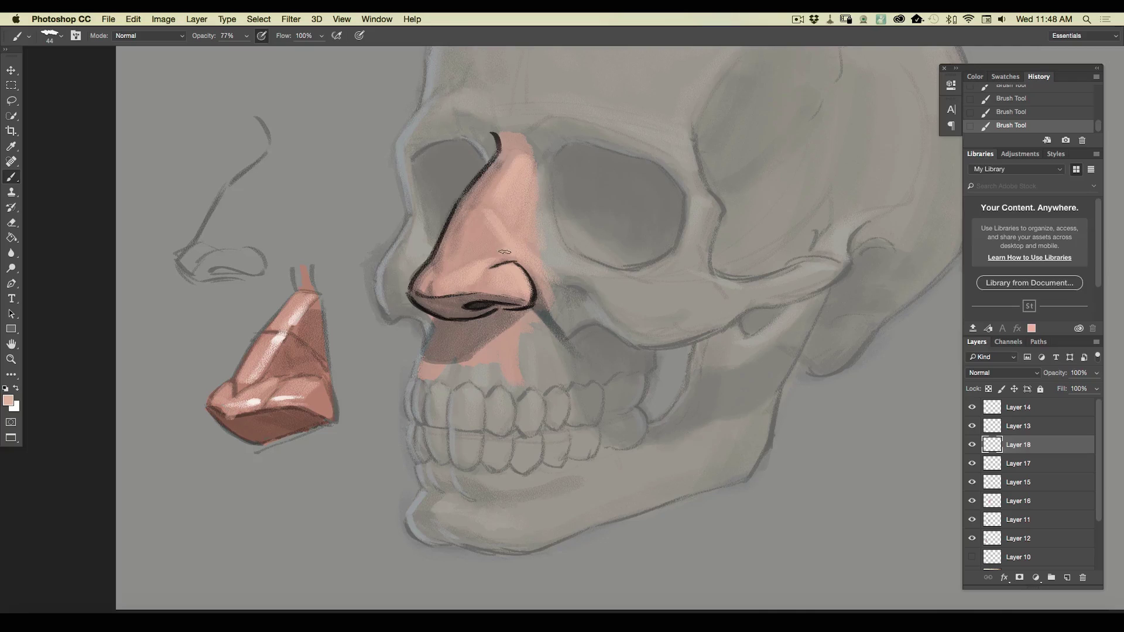
left_click_drag(494, 249, 488, 225)
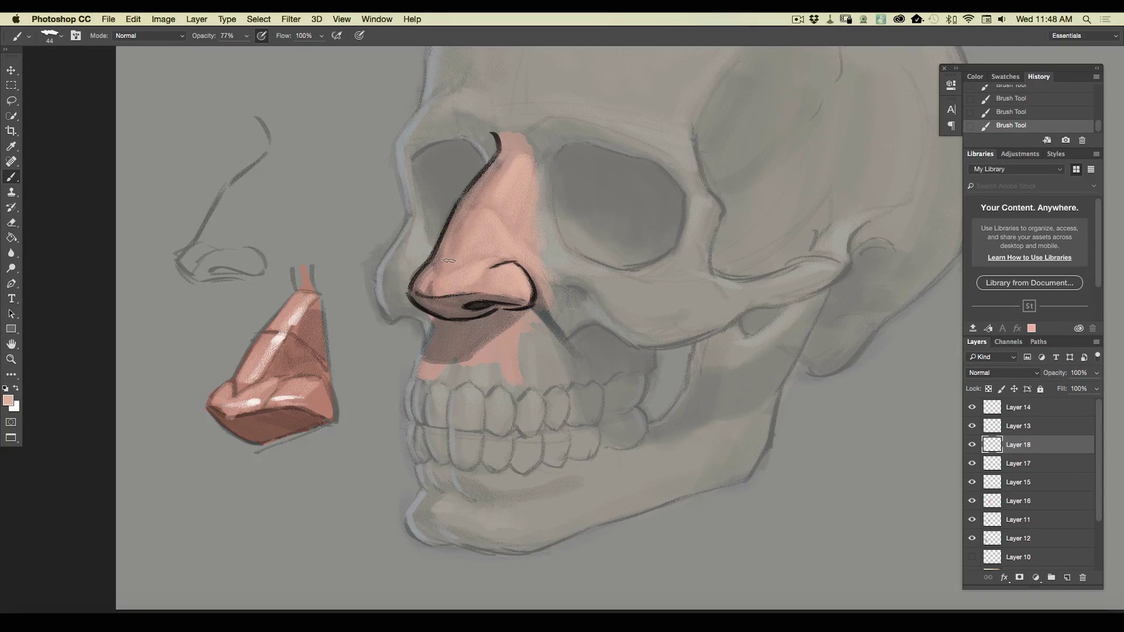
mouse_move(506, 196)
left_mouse_down()
mouse_move(509, 236)
mouse_move(518, 199)
mouse_move(503, 234)
mouse_move(510, 192)
mouse_move(526, 253)
left_mouse_up()
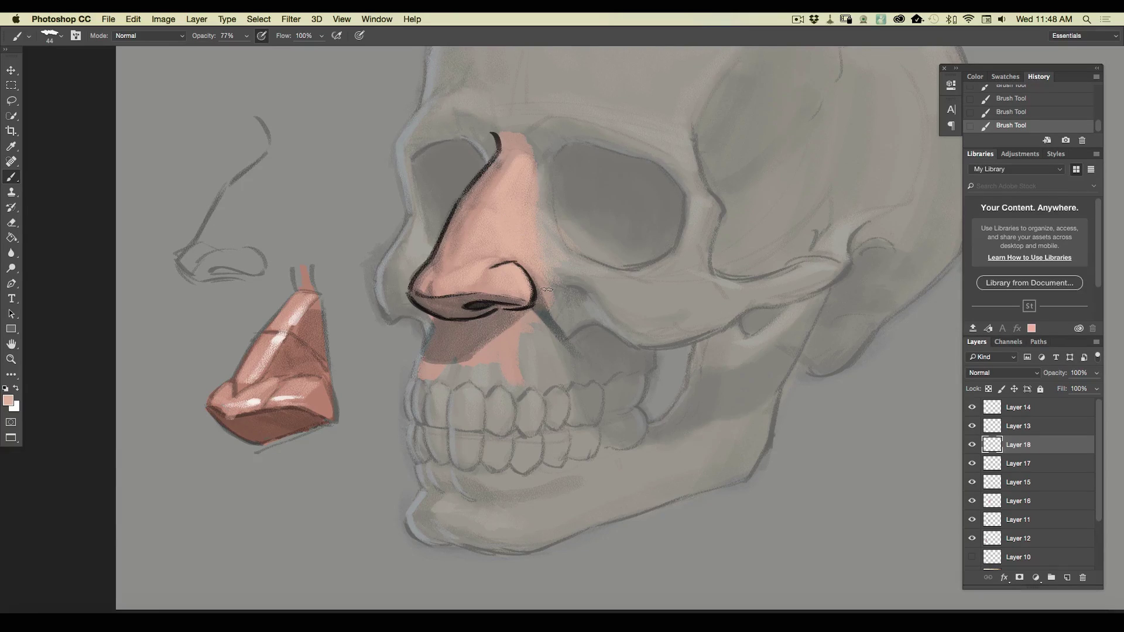
Paint near-white pink #f7e8e1 highlights on the nose wing and along the bridge with a 27 px pressure-sized brush
left_click(8, 403)
left_click(231, 416)
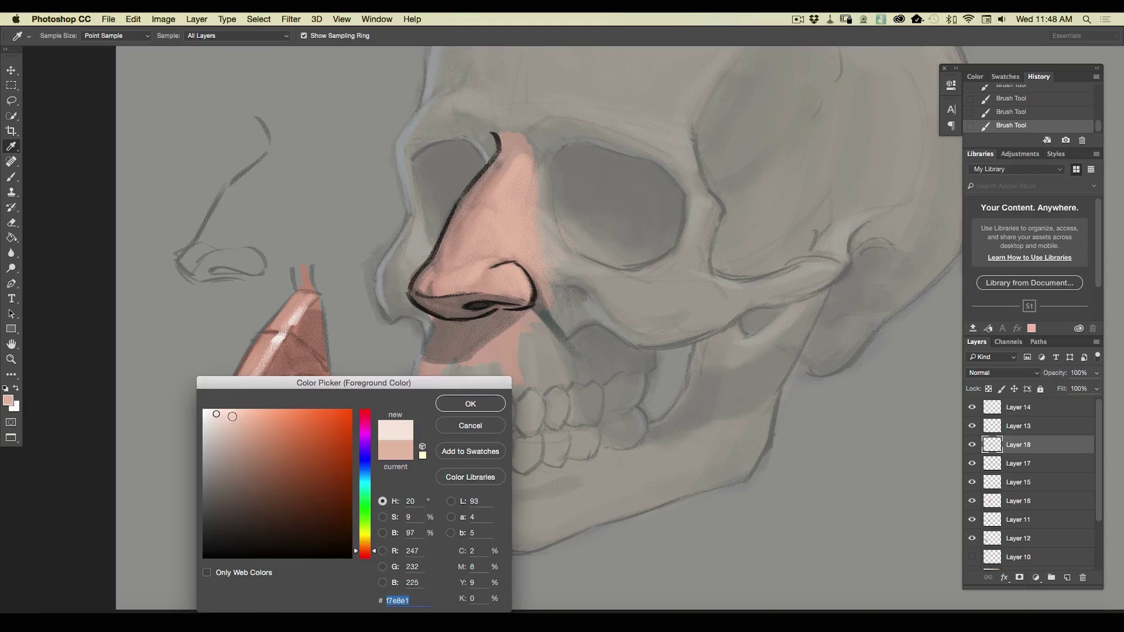
left_click(448, 407)
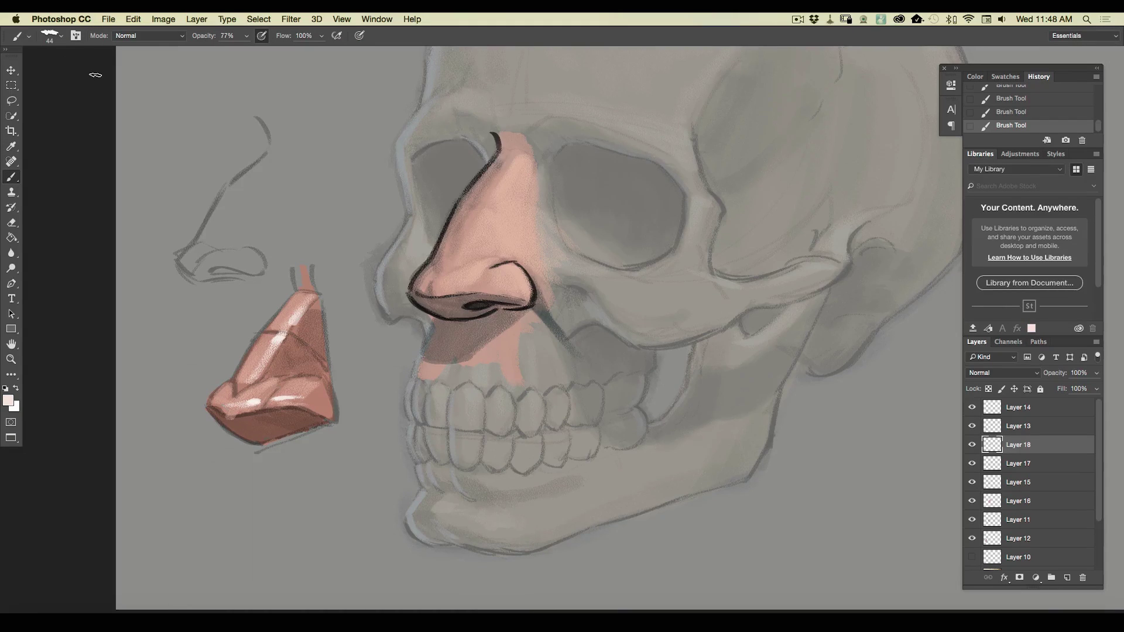
left_click(76, 55)
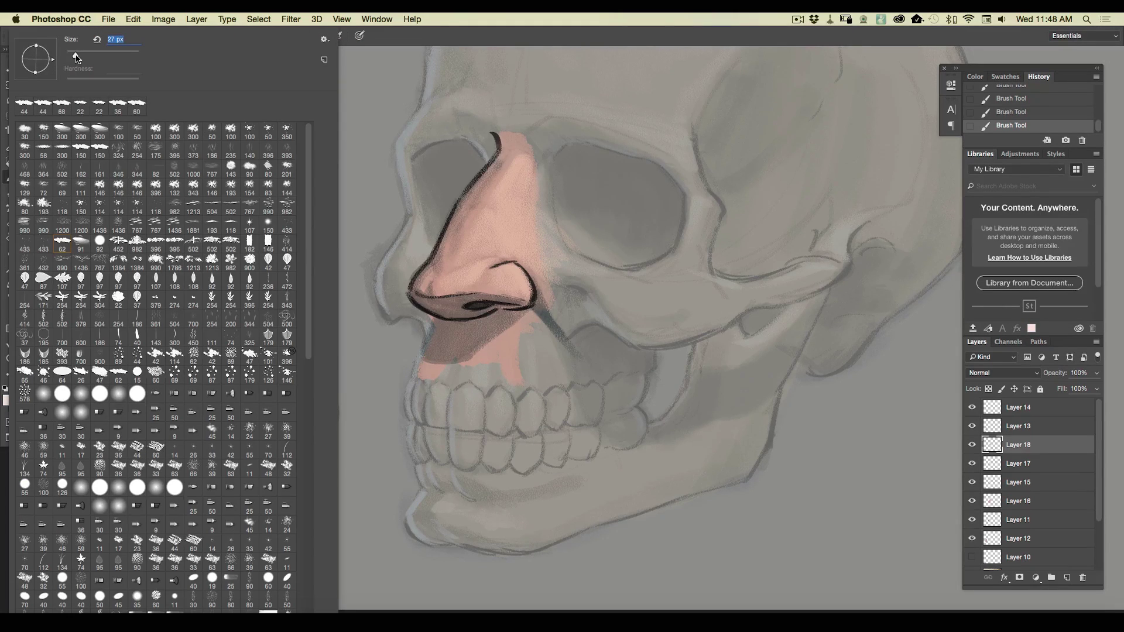
left_click(359, 37)
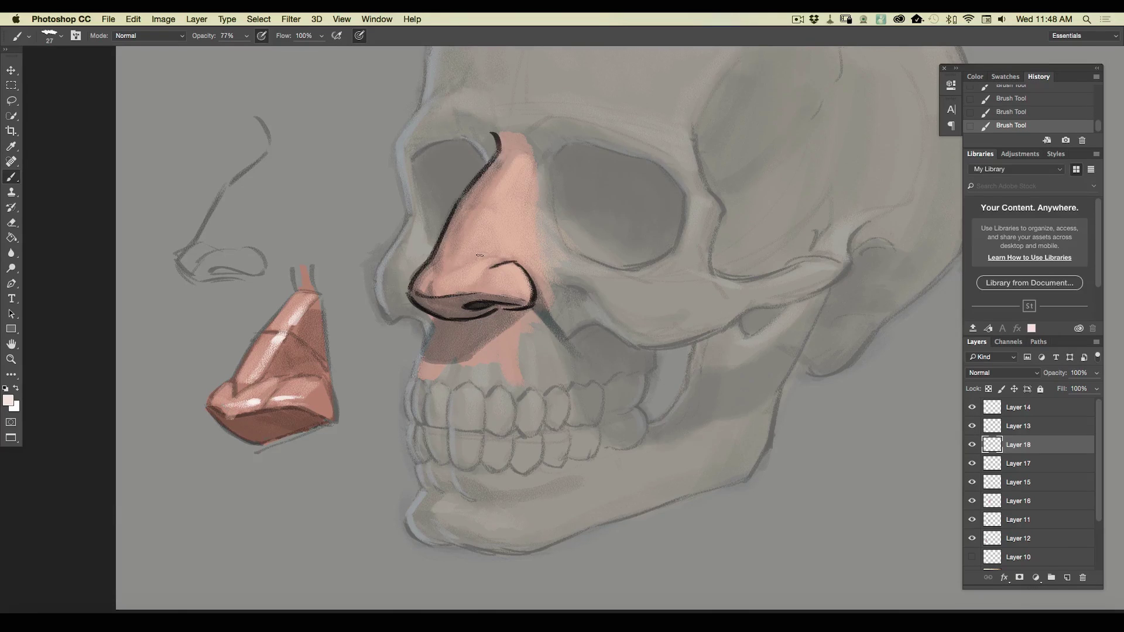
mouse_move(477, 268)
left_mouse_down()
mouse_move(452, 286)
mouse_move(477, 263)
mouse_move(525, 287)
left_mouse_up()
left_click_drag(500, 191, 495, 197)
left_click_drag(487, 212, 474, 241)
Brighten the side plane of the nose above the wing with soft strokes of a 46 px brush
left_click(58, 36)
left_click_drag(77, 57, 86, 58)
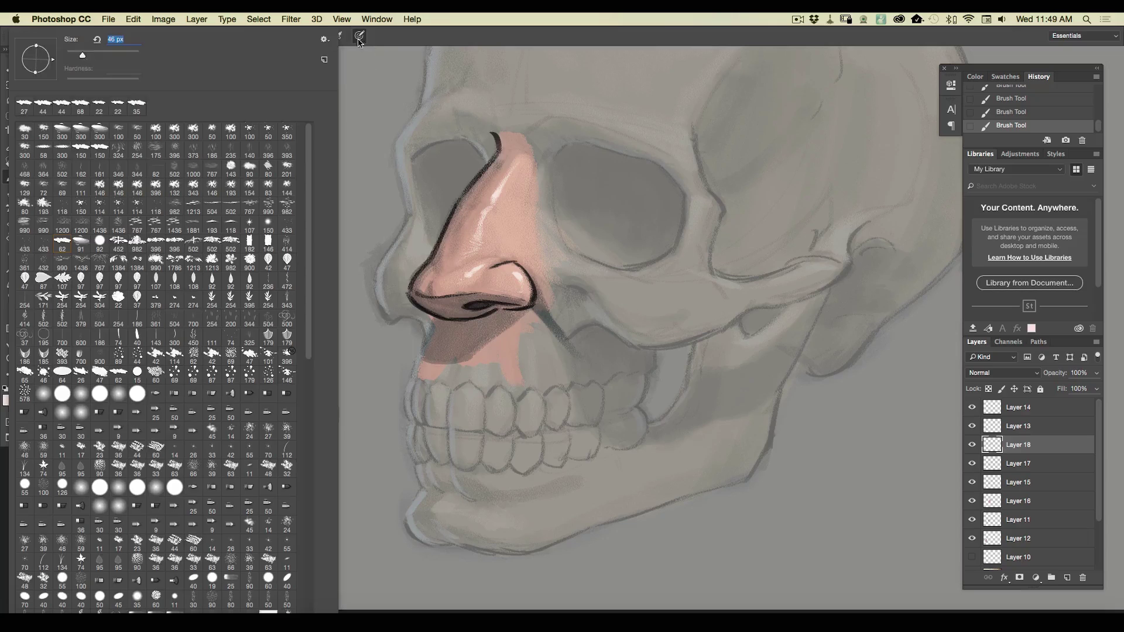
key("Return")
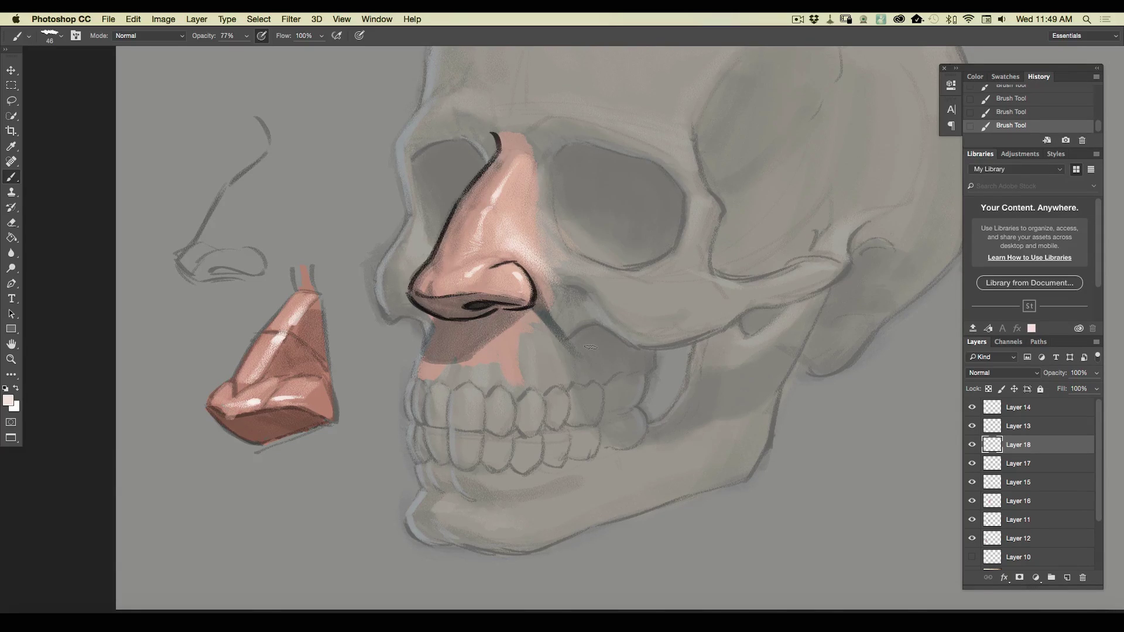
key("super+minus")
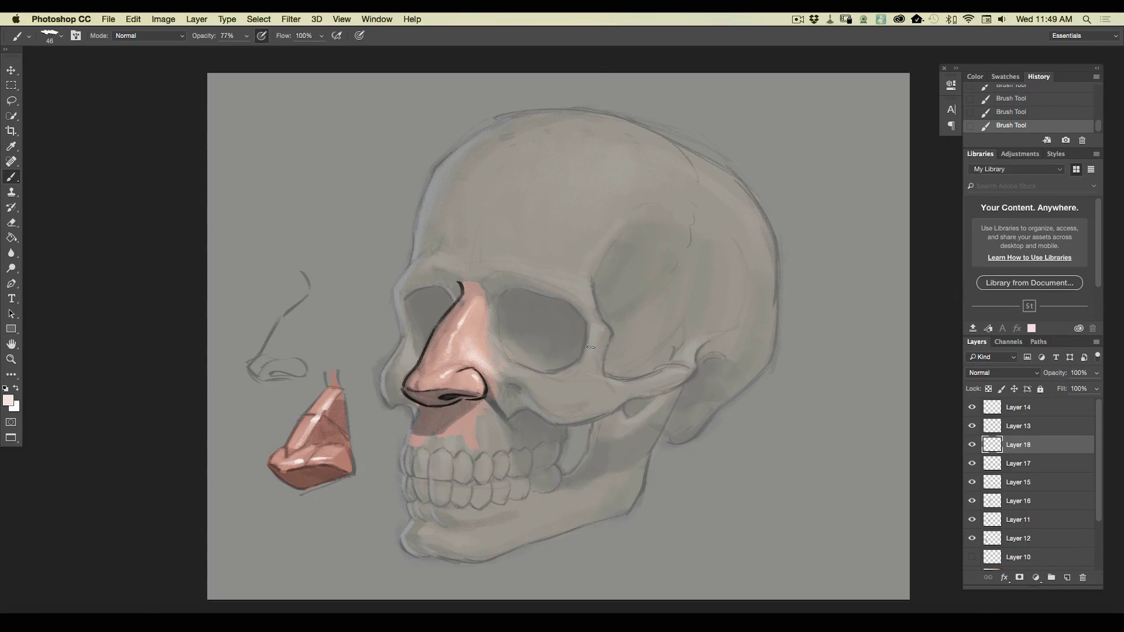
key("super+plus")
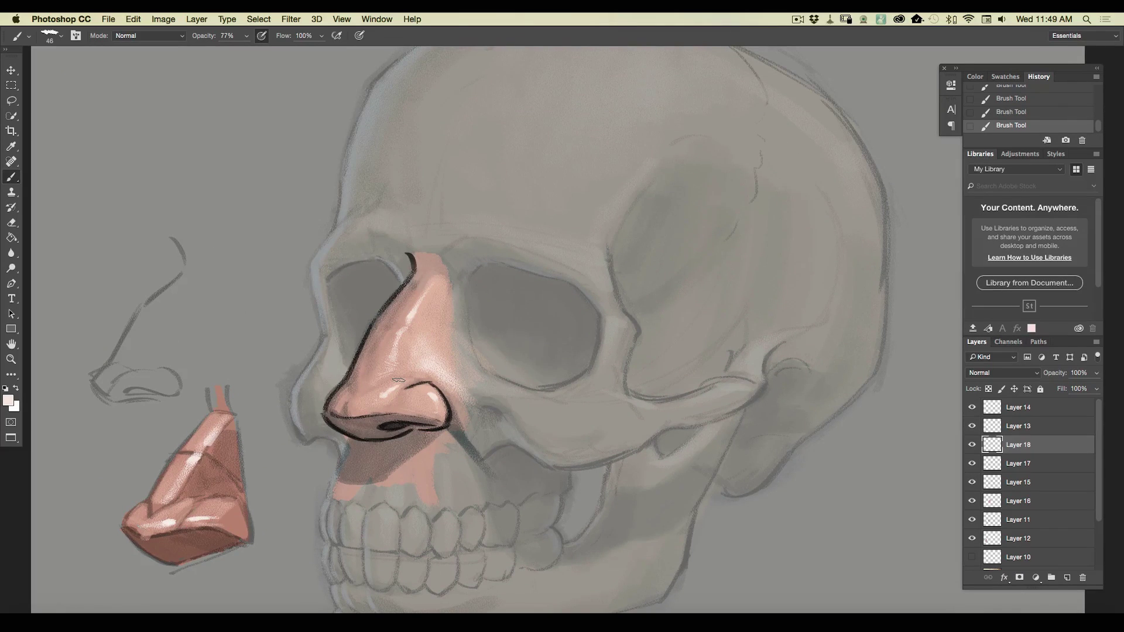
Add a new layer above Group 2 and set the foreground colour to near-black #1b1715
left_click(1065, 578)
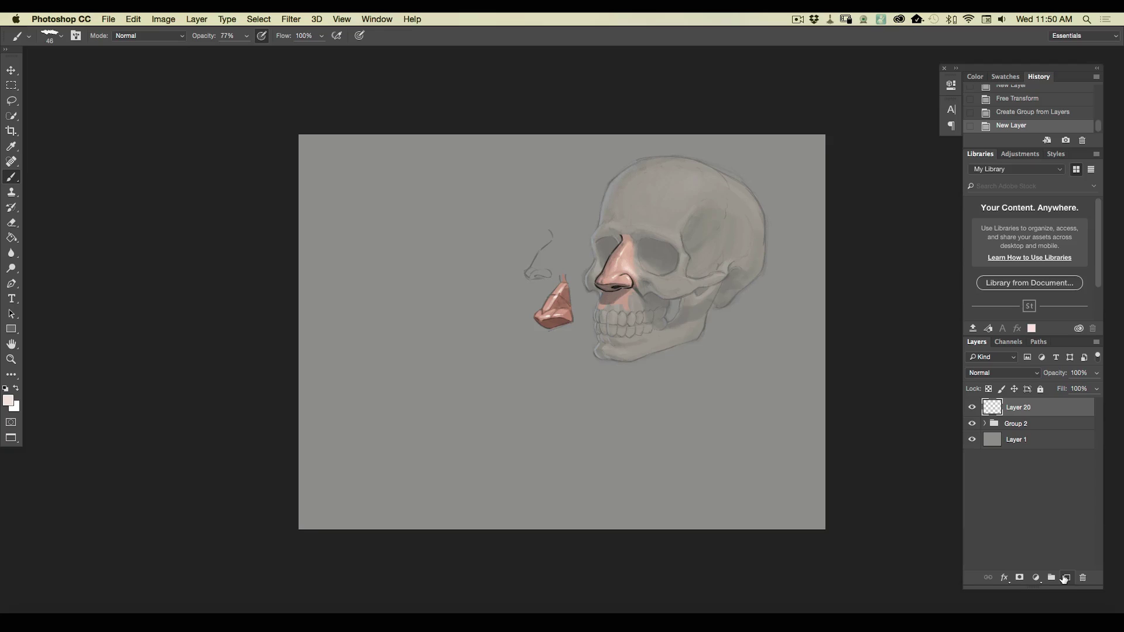
key("super+equal")
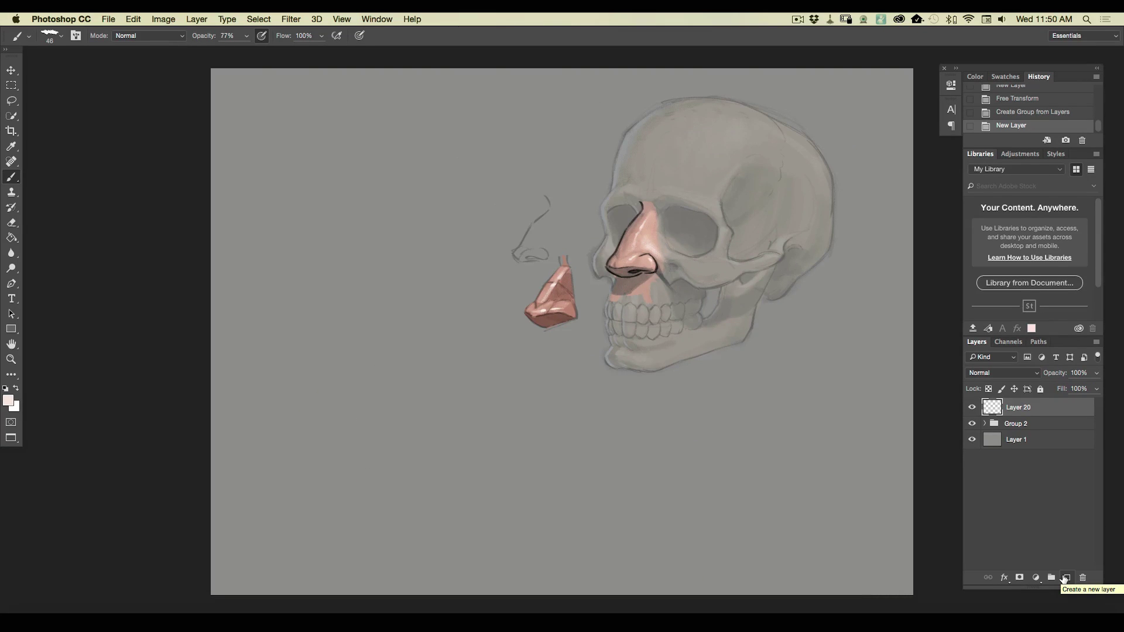
key("super+equal")
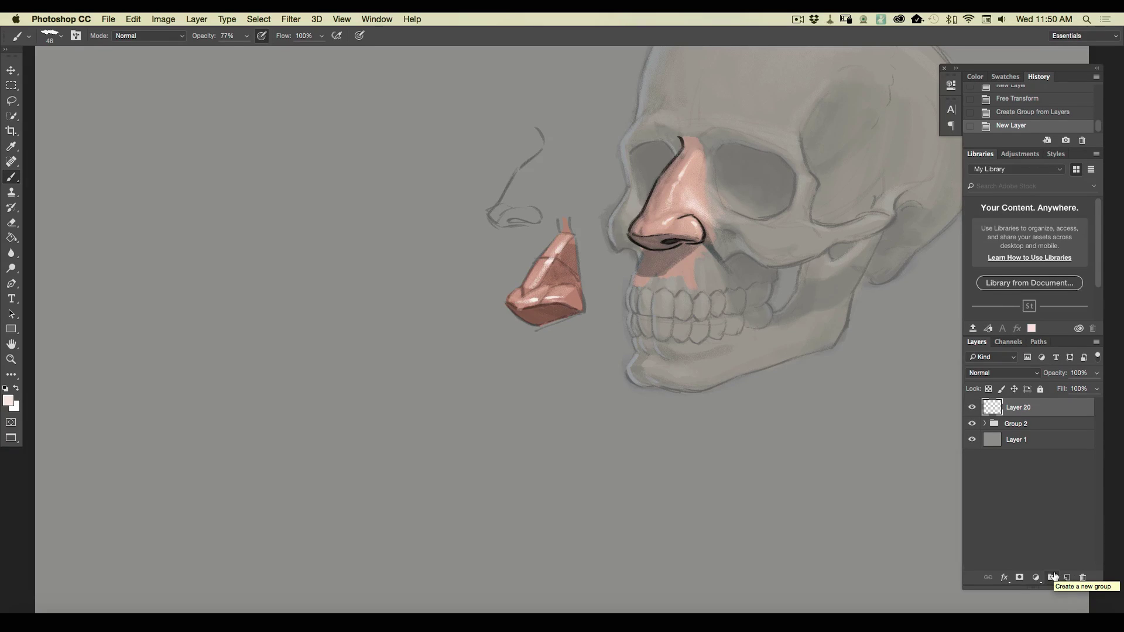
left_click(7, 402)
left_click(236, 535)
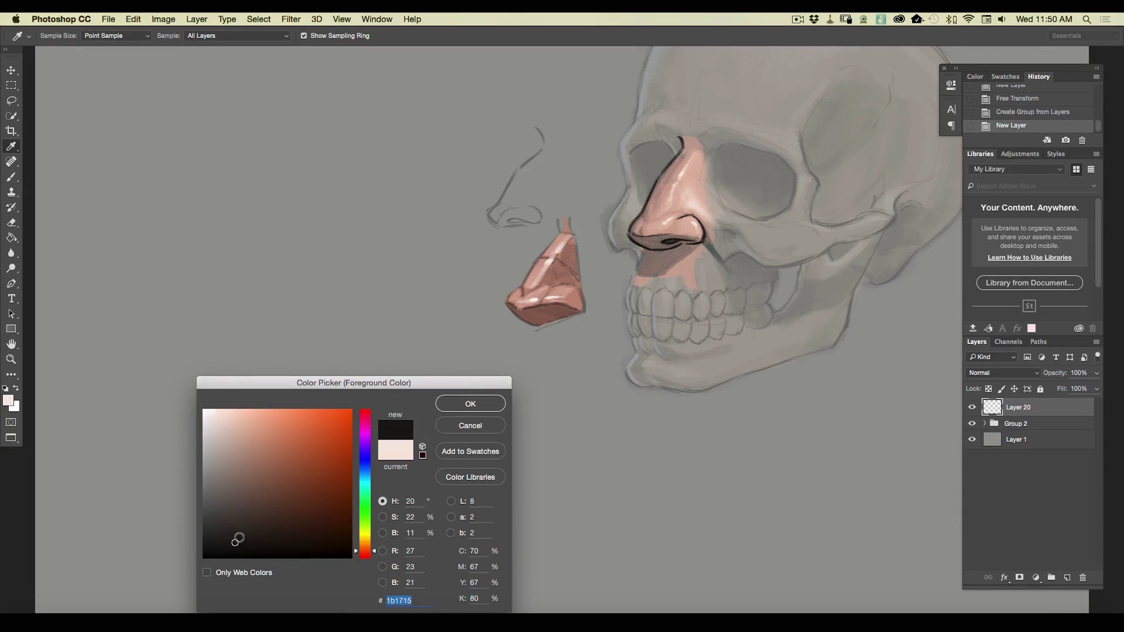
left_click(467, 402)
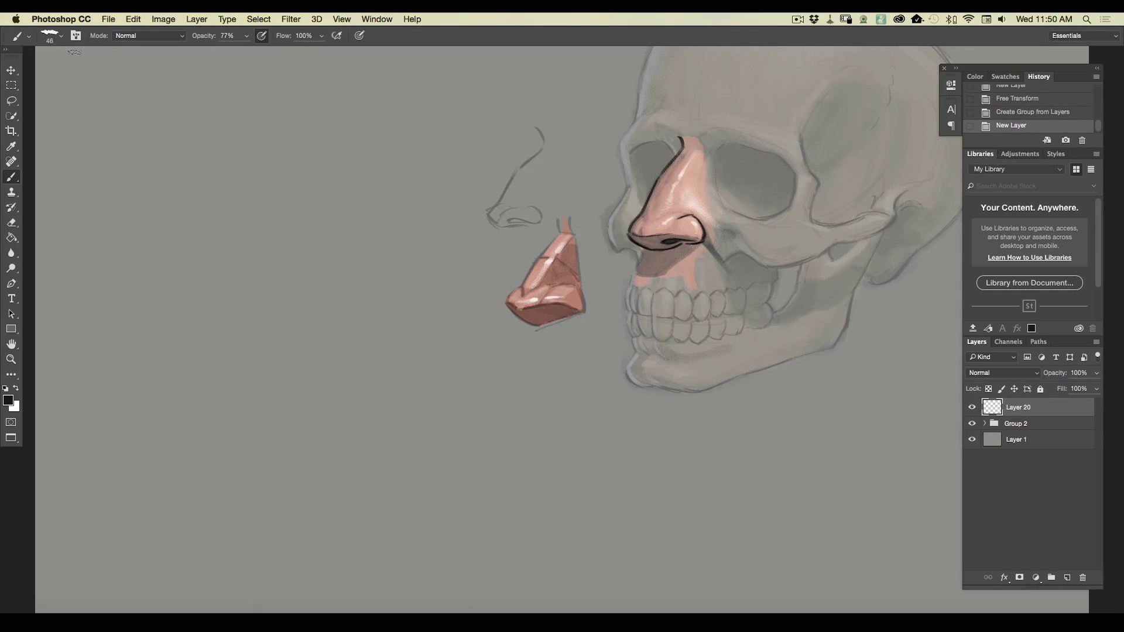
Draw a side-view skull profile from the brow past the nasal opening to the upper jaw, beside the small nose sketch, with a 23 px brush
left_click(60, 37)
left_click(72, 56)
left_click(299, 129)
mouse_move(357, 99)
left_mouse_down()
mouse_move(318, 146)
mouse_move(334, 155)
mouse_move(365, 113)
mouse_move(330, 158)
mouse_move(349, 176)
left_mouse_up()
left_click(359, 35)
mouse_move(333, 160)
left_mouse_down()
mouse_move(349, 177)
mouse_move(339, 159)
mouse_move(350, 171)
mouse_move(366, 154)
mouse_move(347, 174)
mouse_move(342, 225)
mouse_move(333, 159)
mouse_move(355, 200)
mouse_move(334, 217)
mouse_move(342, 223)
mouse_move(355, 198)
mouse_move(329, 214)
mouse_move(314, 277)
left_mouse_up()
left_click(317, 257)
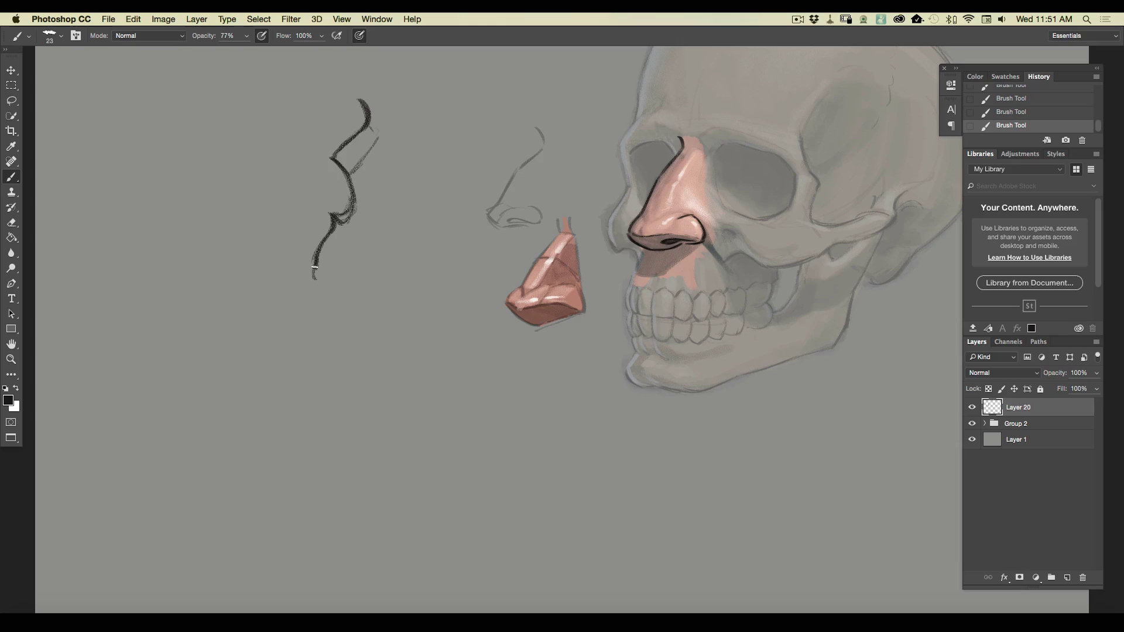
mouse_move(348, 178)
left_mouse_down()
mouse_move(354, 210)
mouse_move(334, 224)
left_mouse_up()
Lower the opacity of the skull profile's layer, Layer 20, to 43%
left_click(1097, 373)
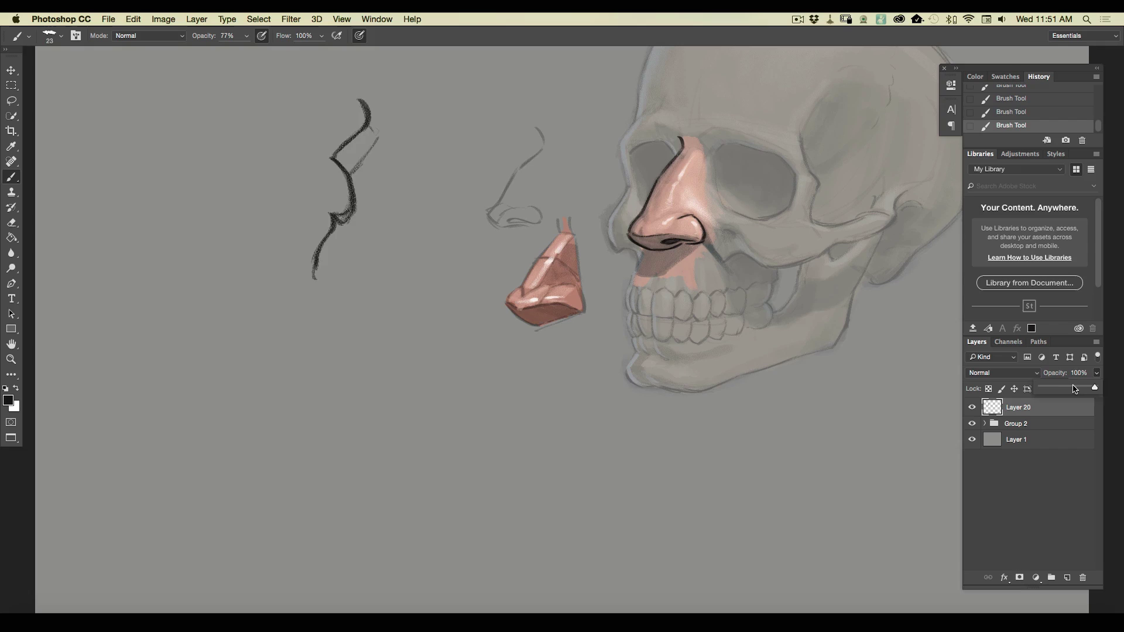
left_click(1068, 387)
left_click_drag(1064, 388, 1062, 390)
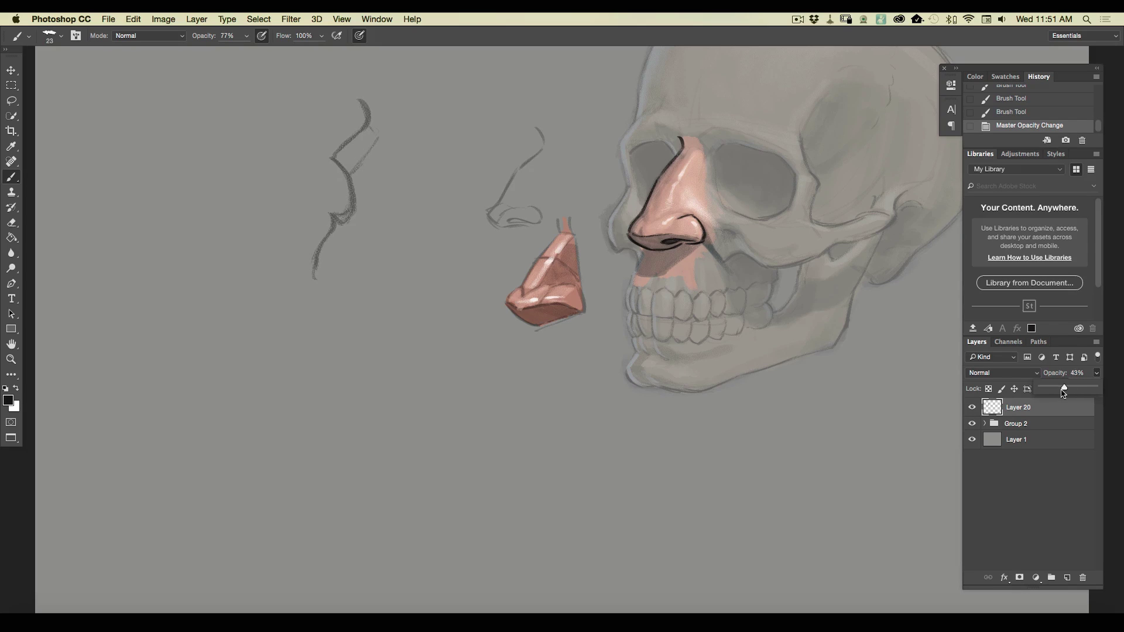
key("super+plus")
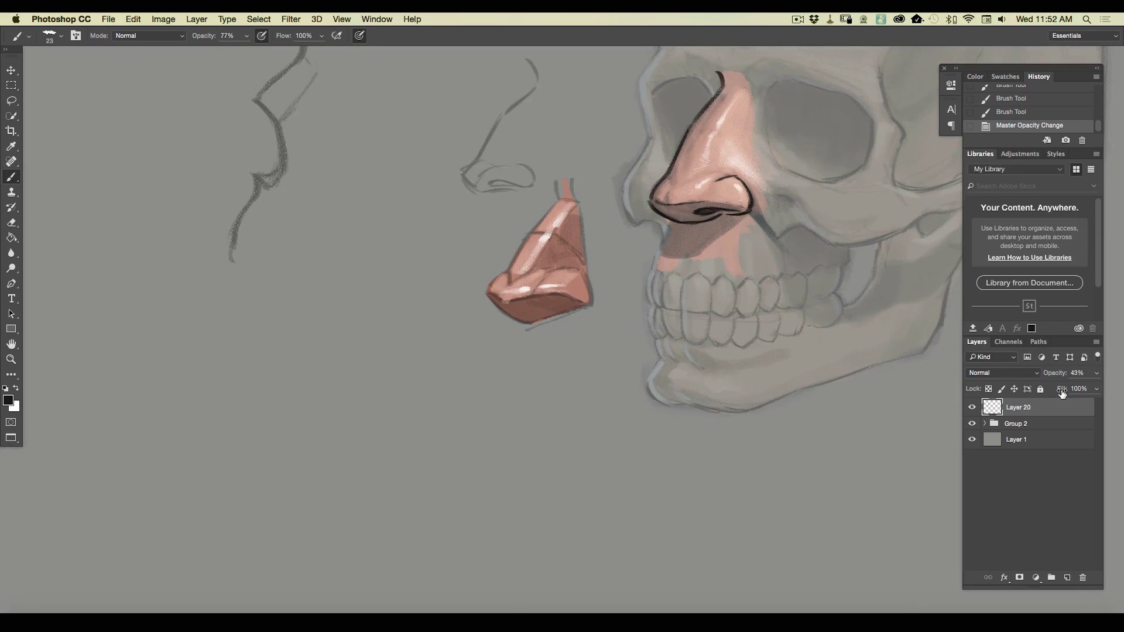
mouse_move(174, 339)
left_mouse_down()
mouse_move(246, 419)
mouse_move(371, 517)
left_mouse_up()
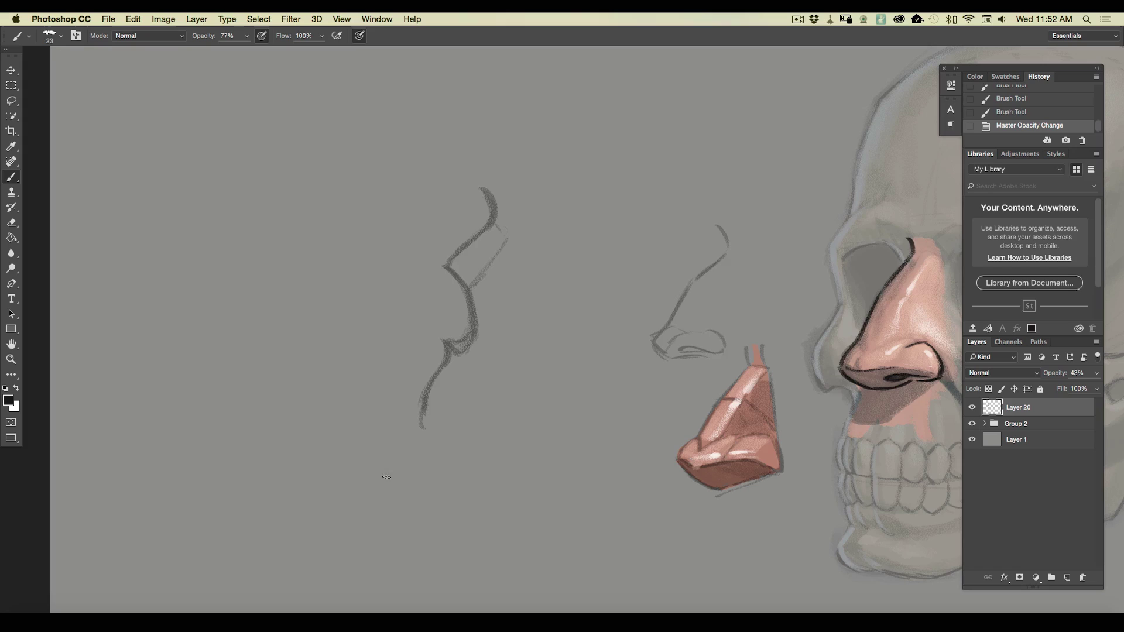
Add a new layer and draw the nose bridge from the brow outward past the nasal bone with a 17 px brush
mouse_move(485, 196)
left_mouse_down()
mouse_move(492, 223)
mouse_move(485, 202)
mouse_move(490, 212)
left_mouse_up()
left_click(1067, 577)
key("bracketleft")
key("bracketleft")
key("bracketleft")
left_click_drag(490, 205, 443, 265)
left_click_drag(485, 229, 404, 315)
left_click_drag(439, 265, 401, 319)
left_click_drag(437, 270, 402, 320)
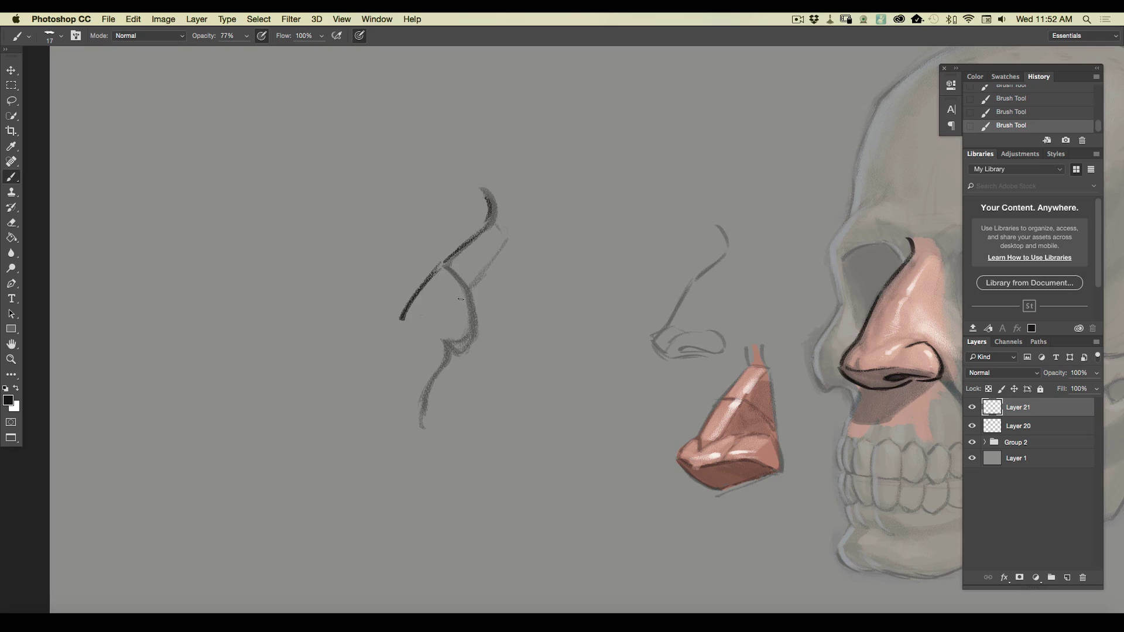
Sketch the nose tip, underside, wing and nostril over the nasal opening of the side-view skull profile
mouse_move(450, 277)
left_mouse_down()
mouse_move(474, 316)
mouse_move(406, 312)
mouse_move(377, 336)
mouse_move(403, 366)
left_mouse_up()
mouse_move(410, 318)
left_mouse_down()
mouse_move(391, 325)
mouse_move(421, 313)
left_mouse_up()
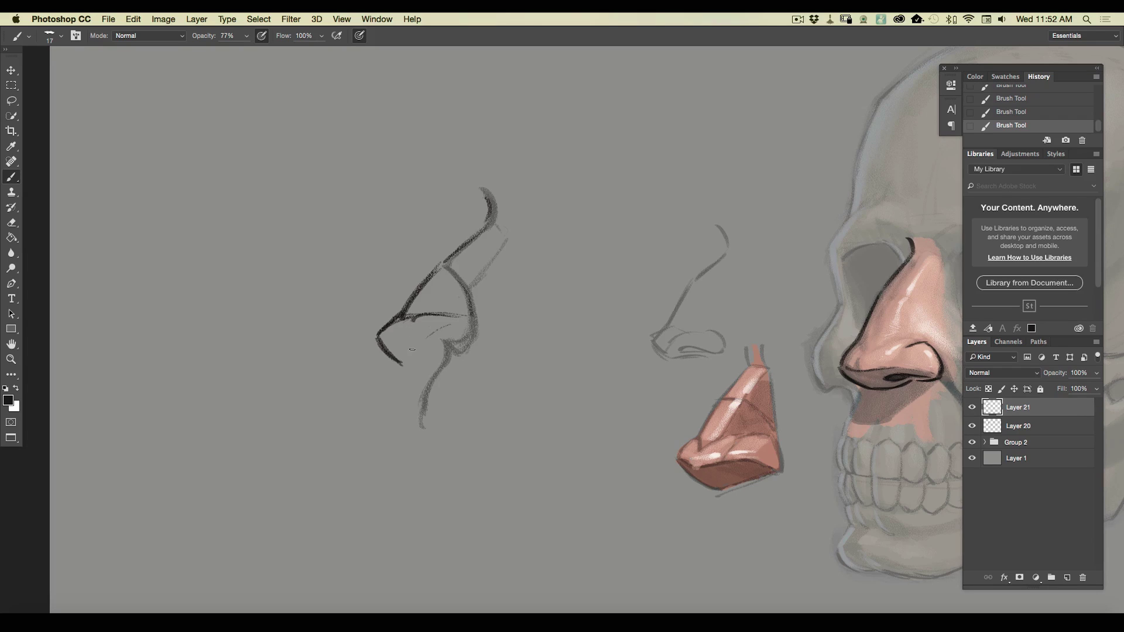
mouse_move(376, 338)
left_mouse_down()
mouse_move(406, 364)
mouse_move(435, 362)
mouse_move(429, 372)
mouse_move(407, 353)
mouse_move(472, 345)
mouse_move(468, 356)
mouse_move(412, 343)
mouse_move(473, 335)
mouse_move(468, 356)
mouse_move(408, 346)
mouse_move(419, 361)
mouse_move(454, 339)
mouse_move(412, 341)
mouse_move(404, 355)
left_mouse_up()
mouse_move(456, 326)
left_mouse_down()
mouse_move(469, 330)
mouse_move(463, 361)
left_mouse_up()
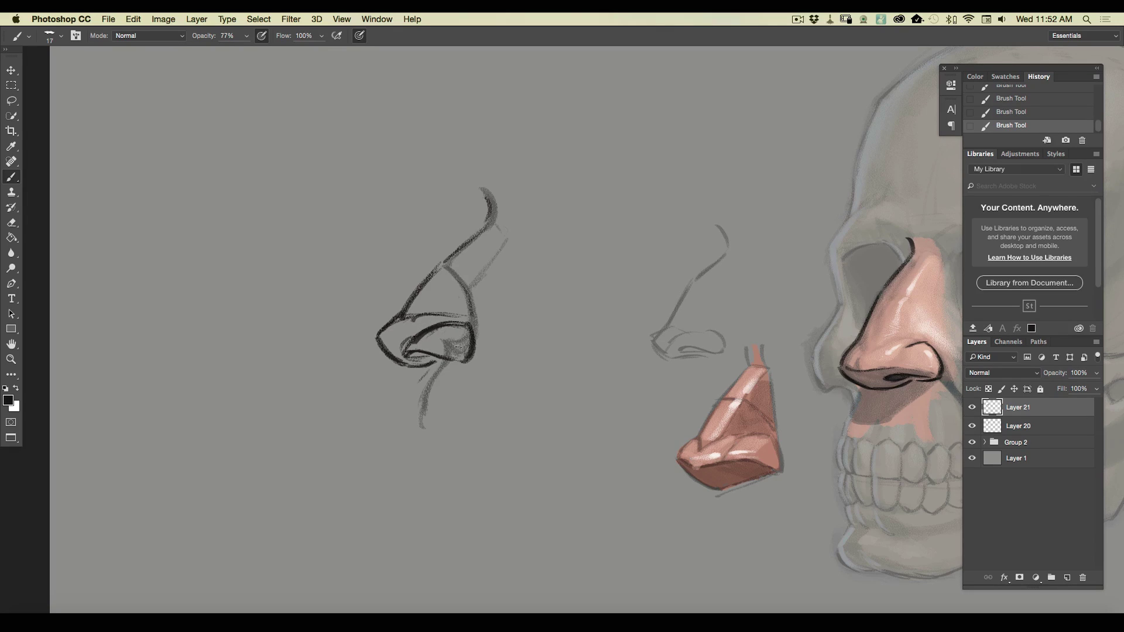
Reinforce the bridge contour and continue the profile down through the upper lip, mouth line and lower lip
mouse_move(432, 276)
left_mouse_down()
mouse_move(381, 338)
mouse_move(462, 353)
mouse_move(470, 336)
mouse_move(467, 353)
mouse_move(379, 334)
left_mouse_up()
mouse_move(436, 364)
left_mouse_down()
mouse_move(408, 416)
mouse_move(455, 434)
mouse_move(422, 420)
mouse_move(442, 437)
mouse_move(445, 440)
left_mouse_up()
mouse_move(422, 432)
left_mouse_down()
mouse_move(484, 444)
mouse_move(429, 441)
mouse_move(415, 472)
left_mouse_up()
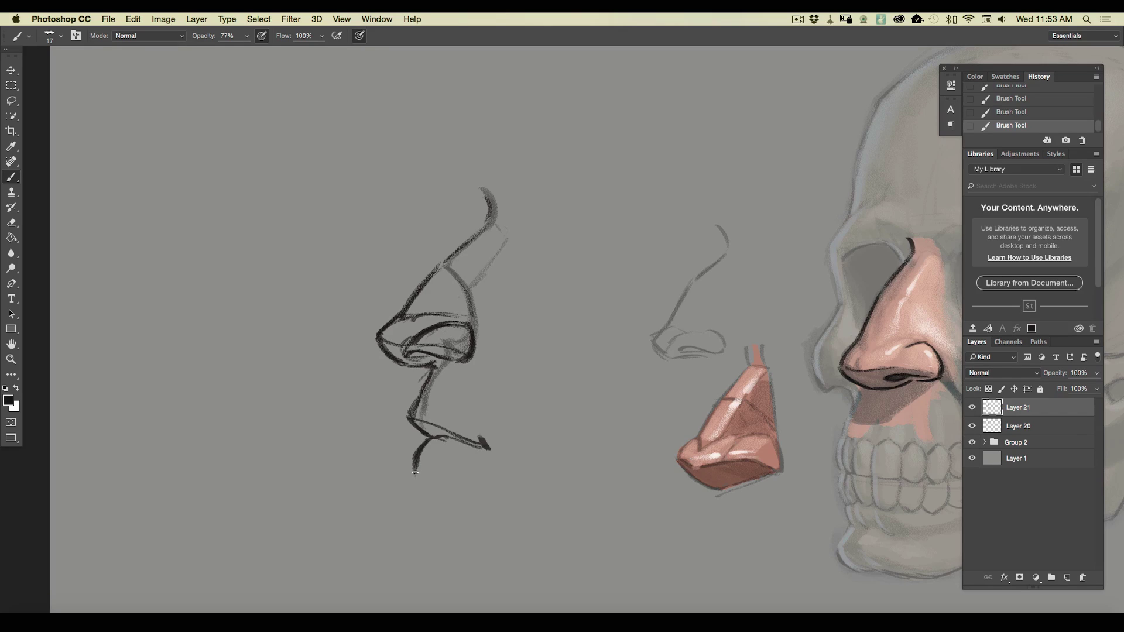
Fade the rough nose layer to 46% opacity and retrace the profile, nostril and wing in clean dark lines on a new layer
left_click(1096, 373)
left_click_drag(1096, 387, 1065, 388)
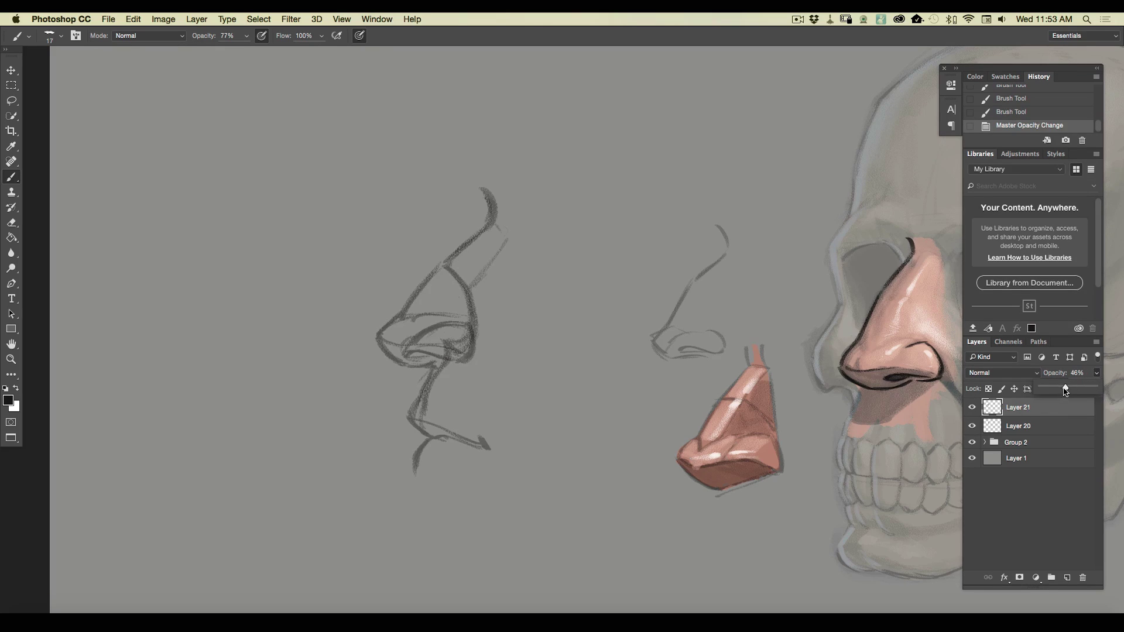
left_click(1067, 577)
mouse_move(481, 189)
left_mouse_down()
mouse_move(476, 232)
mouse_move(481, 204)
mouse_move(473, 234)
mouse_move(377, 337)
mouse_move(392, 362)
mouse_move(374, 338)
mouse_move(416, 369)
mouse_move(402, 367)
mouse_move(431, 358)
mouse_move(414, 401)
mouse_move(422, 416)
mouse_move(404, 414)
mouse_move(426, 435)
mouse_move(406, 413)
mouse_move(454, 437)
mouse_move(428, 422)
mouse_move(454, 441)
mouse_move(429, 436)
mouse_move(484, 445)
mouse_move(477, 428)
mouse_move(491, 459)
left_mouse_up()
left_click_drag(433, 435, 415, 469)
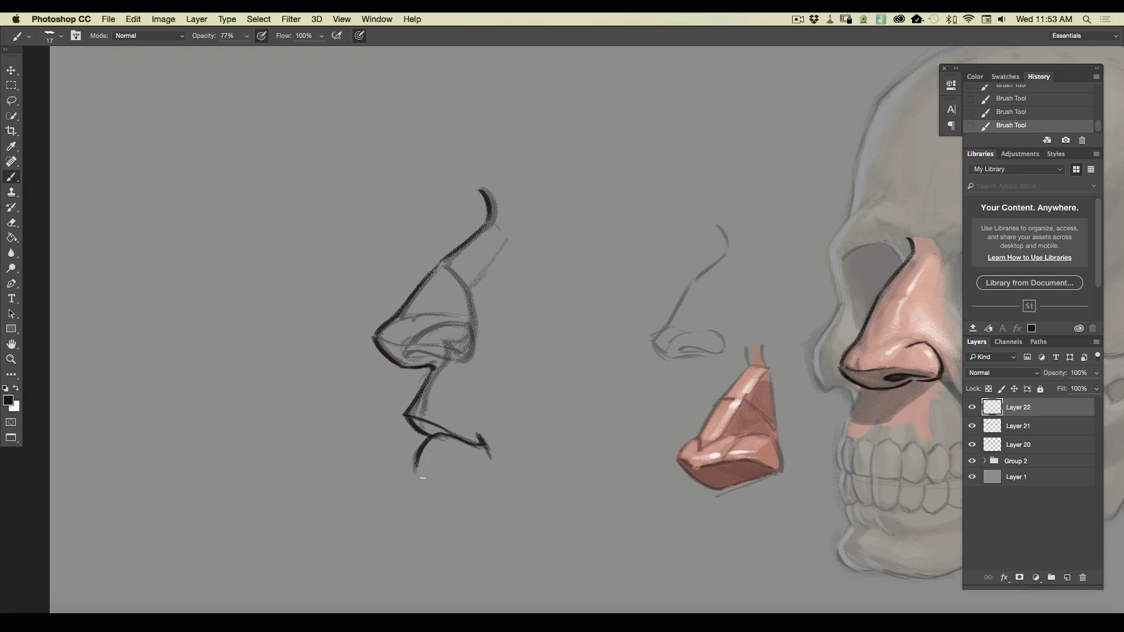
mouse_move(413, 357)
left_mouse_down()
mouse_move(449, 361)
mouse_move(403, 362)
mouse_move(440, 359)
mouse_move(407, 359)
mouse_move(424, 352)
mouse_move(396, 352)
left_mouse_up()
left_click_drag(468, 326, 467, 357)
Lower the opacity of the underlying sketch layers, Layer 21 and Layer 20, and make Layer 22 active
left_click(1019, 426)
left_click_drag(1096, 373, 1052, 390)
left_click(1036, 445)
left_click(1039, 408)
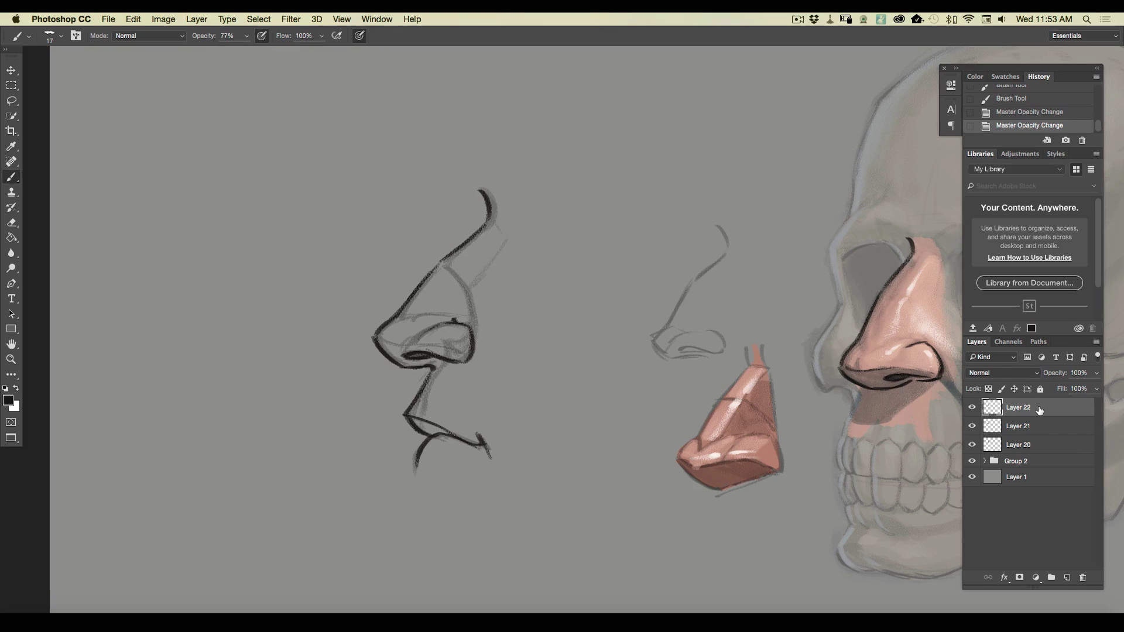
Thicken the bridge line of the side-view nose and add a short line closing the lower lip
left_click_drag(487, 224, 455, 253)
left_click_drag(461, 247, 441, 262)
left_click_drag(444, 258, 383, 326)
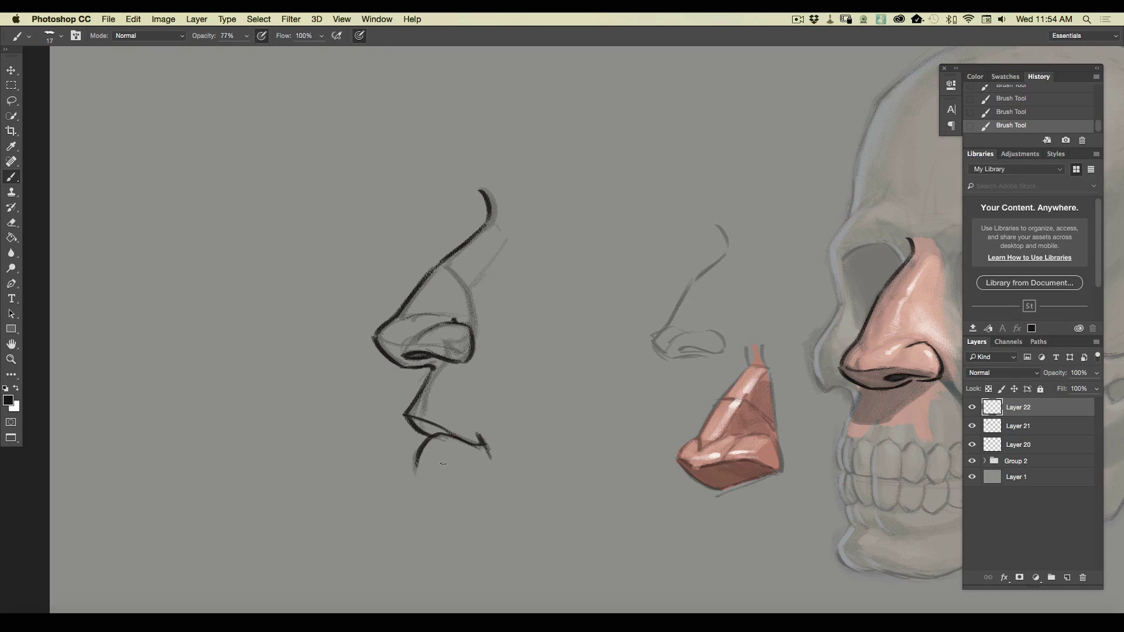
left_click_drag(461, 467, 416, 470)
Add a layer above Group 2 and block in the nose's side with a skin tone sampled from the plane diagram, using a 70 px brush
left_click(1022, 462)
left_click(1066, 577)
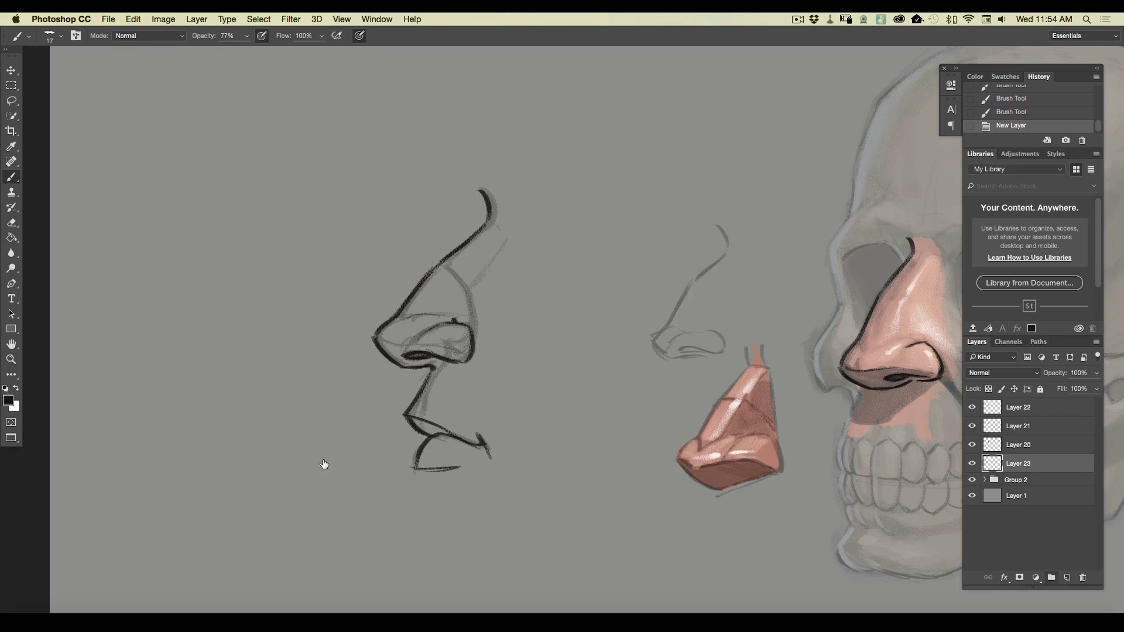
left_click(9, 401)
left_click(769, 452)
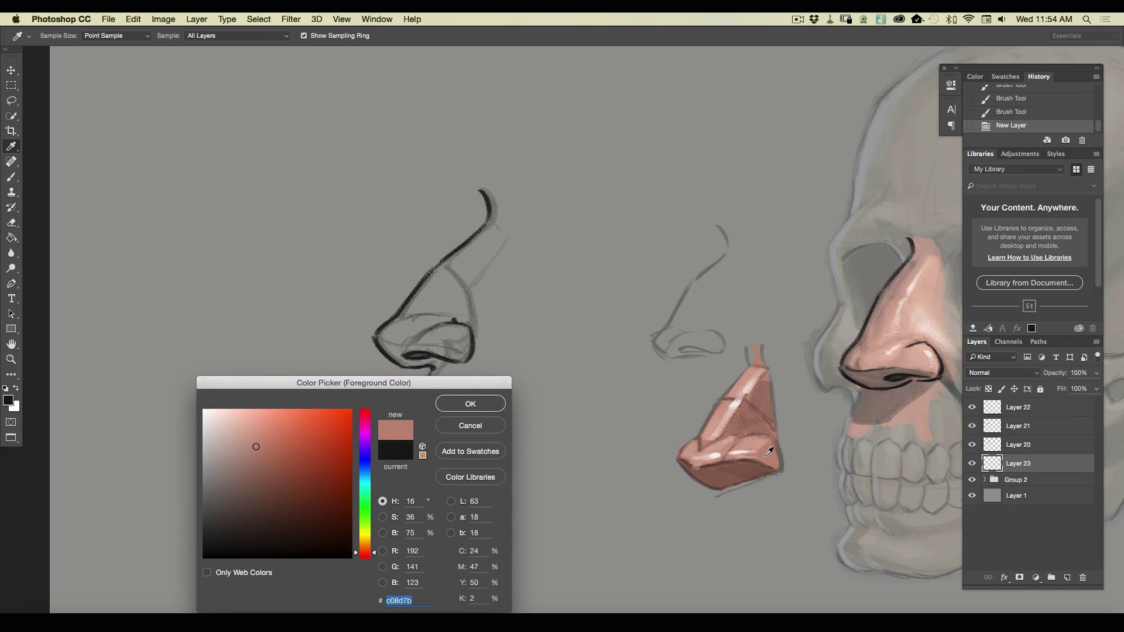
left_click(470, 403)
left_click_drag(492, 243, 473, 287)
left_click_drag(481, 275, 463, 320)
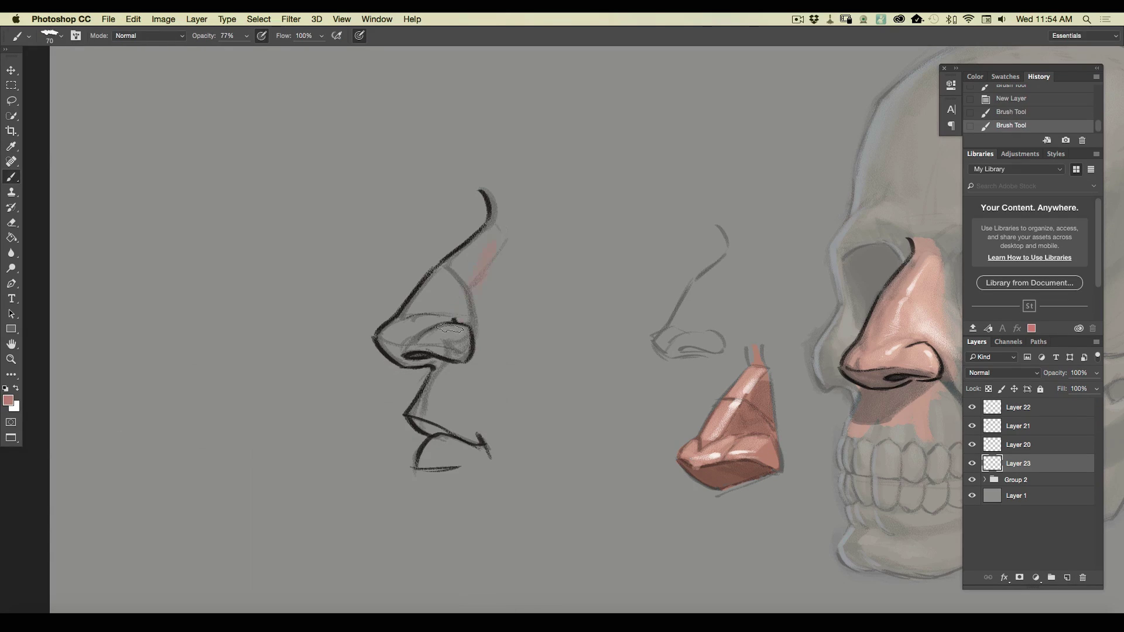
left_click_drag(463, 276, 427, 307)
Fill the nose, lips and adjoining cheek with lighter skin tone #d5a290 and erase the paint spilling outside the profile
left_click(8, 400)
left_click(253, 433)
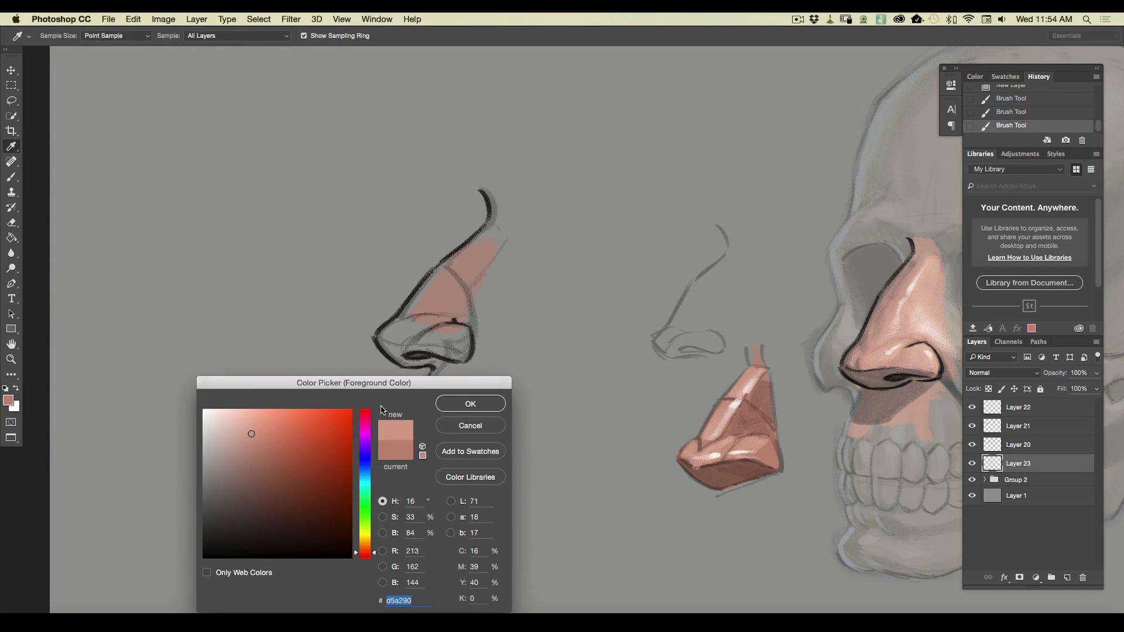
left_click(462, 401)
mouse_move(494, 240)
left_mouse_down()
mouse_move(445, 316)
mouse_move(421, 293)
mouse_move(463, 264)
mouse_move(502, 206)
mouse_move(451, 351)
mouse_move(391, 331)
mouse_move(445, 380)
mouse_move(433, 410)
mouse_move(470, 395)
mouse_move(497, 468)
mouse_move(462, 462)
mouse_move(427, 419)
mouse_move(446, 443)
mouse_move(515, 462)
left_mouse_up()
left_click_drag(406, 374, 374, 434)
key("b")
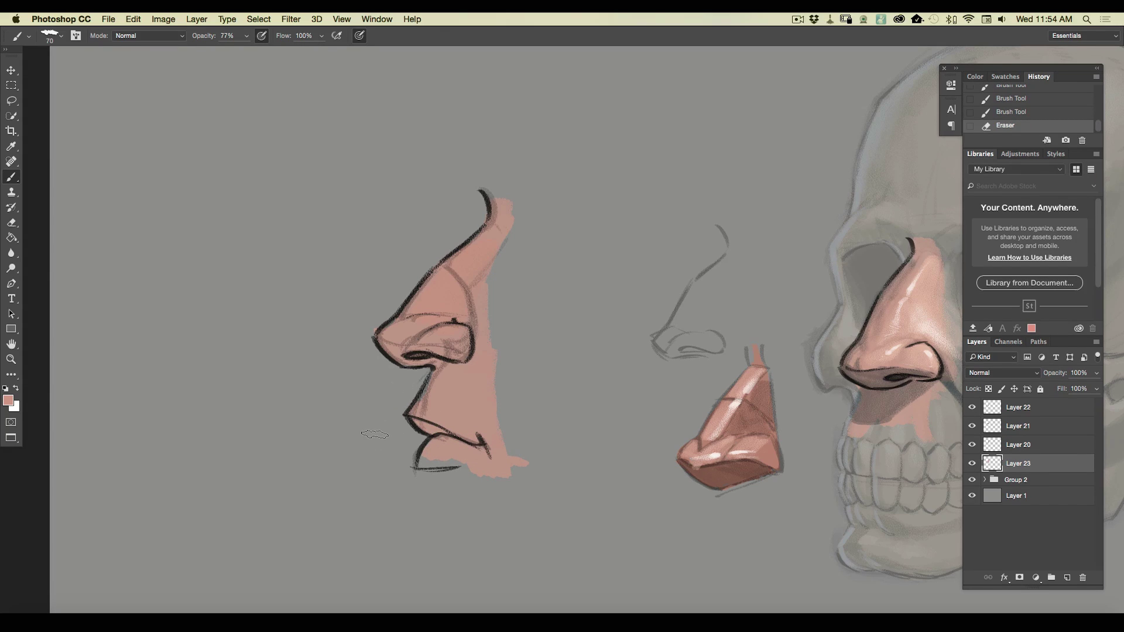
Set the foreground colour to blue-grey #a5adb1 and add a new layer above Layer 22
left_click(9, 403)
left_click(213, 458)
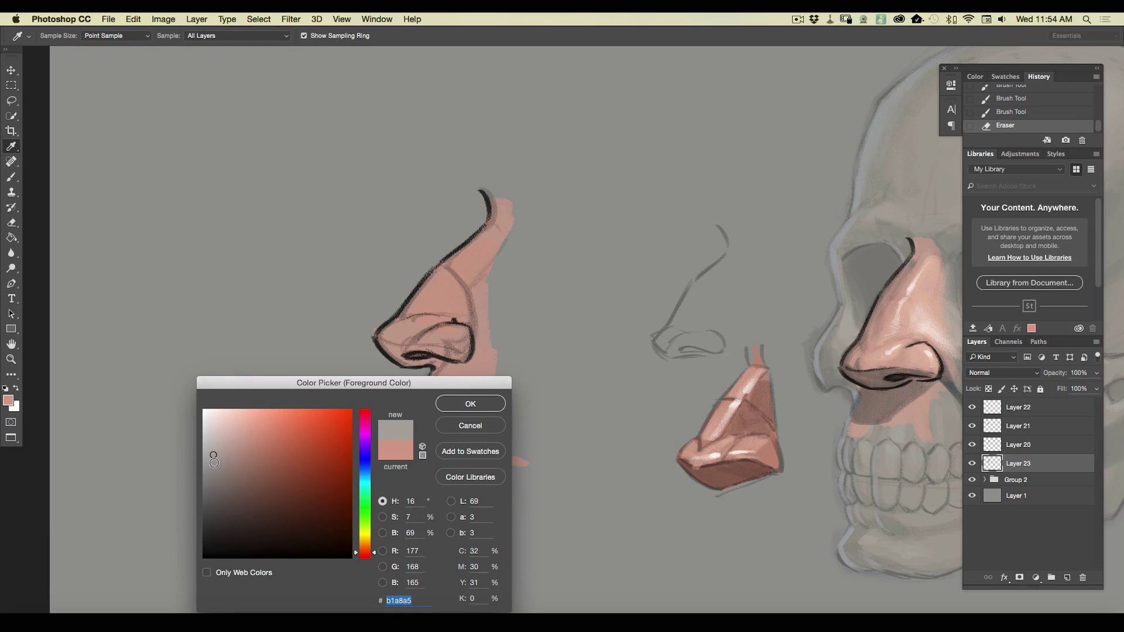
left_click(366, 476)
left_click(465, 405)
left_click(1019, 409)
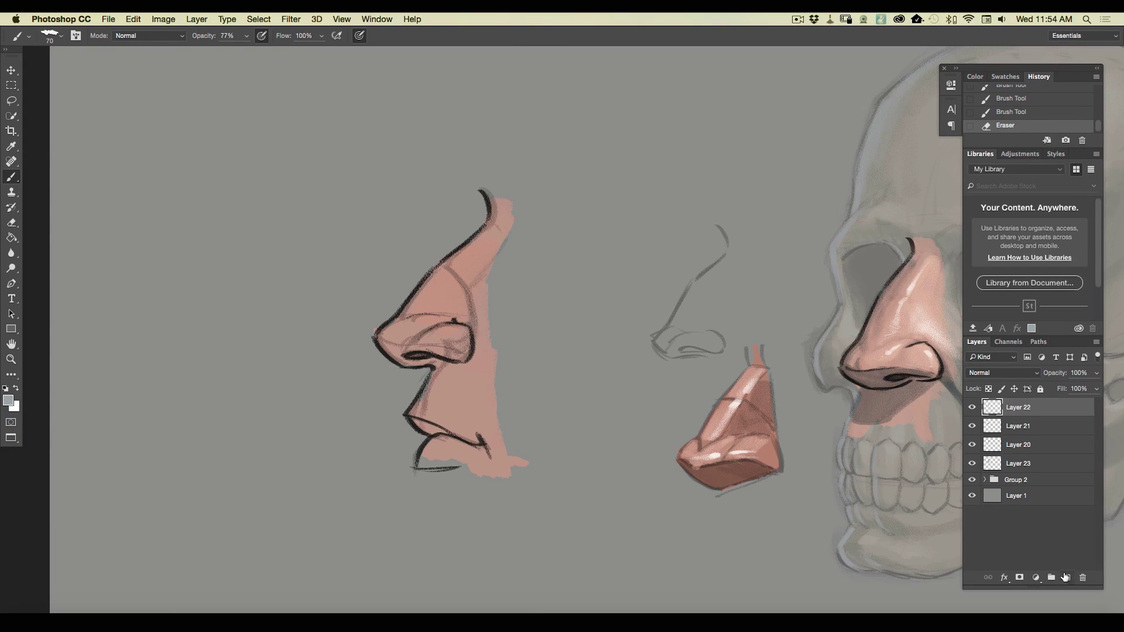
left_click(1065, 577)
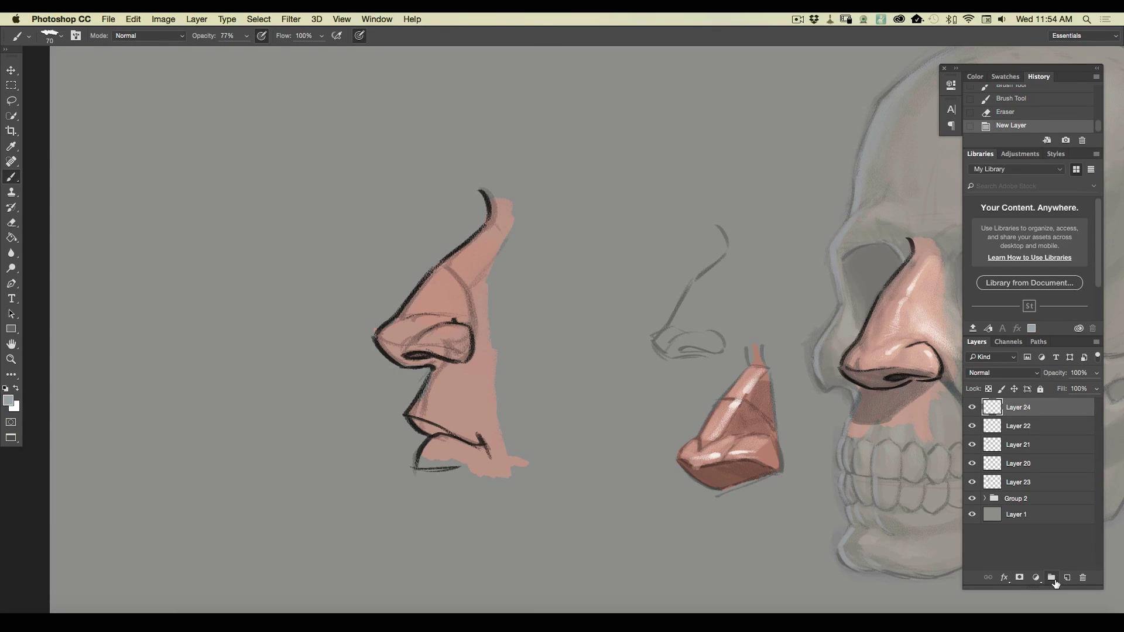
Stroke grey along the underside of the nose tip with a 49 px brush and set the layer's blend mode to Multiply
left_click(50, 36)
left_click_drag(86, 56, 84, 55)
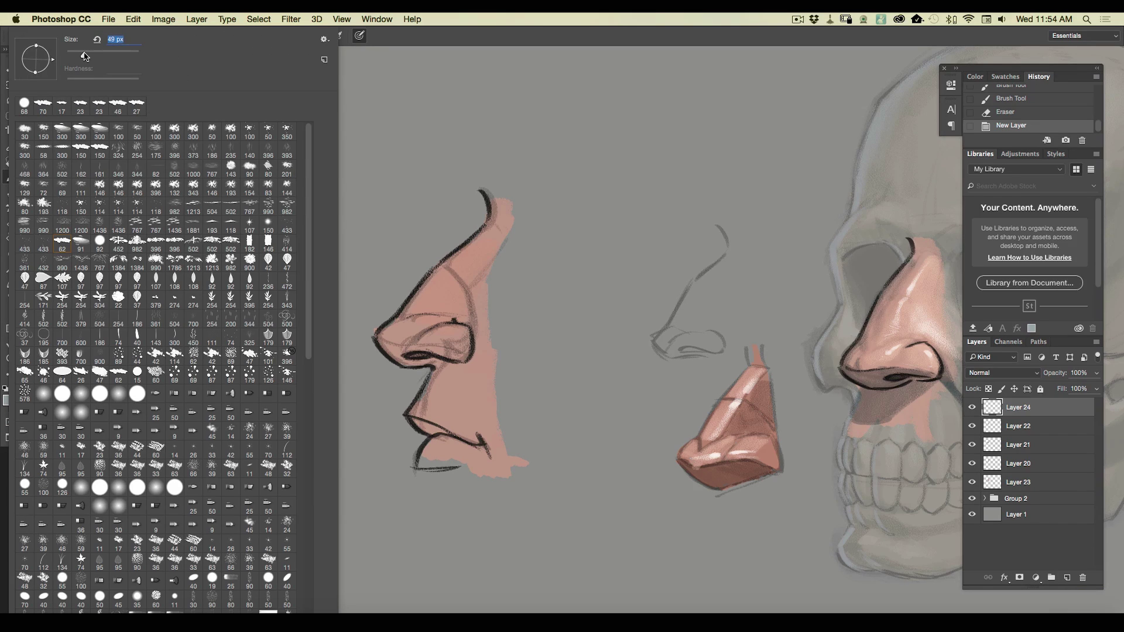
left_click_drag(382, 341, 398, 356)
left_click_drag(383, 345, 410, 364)
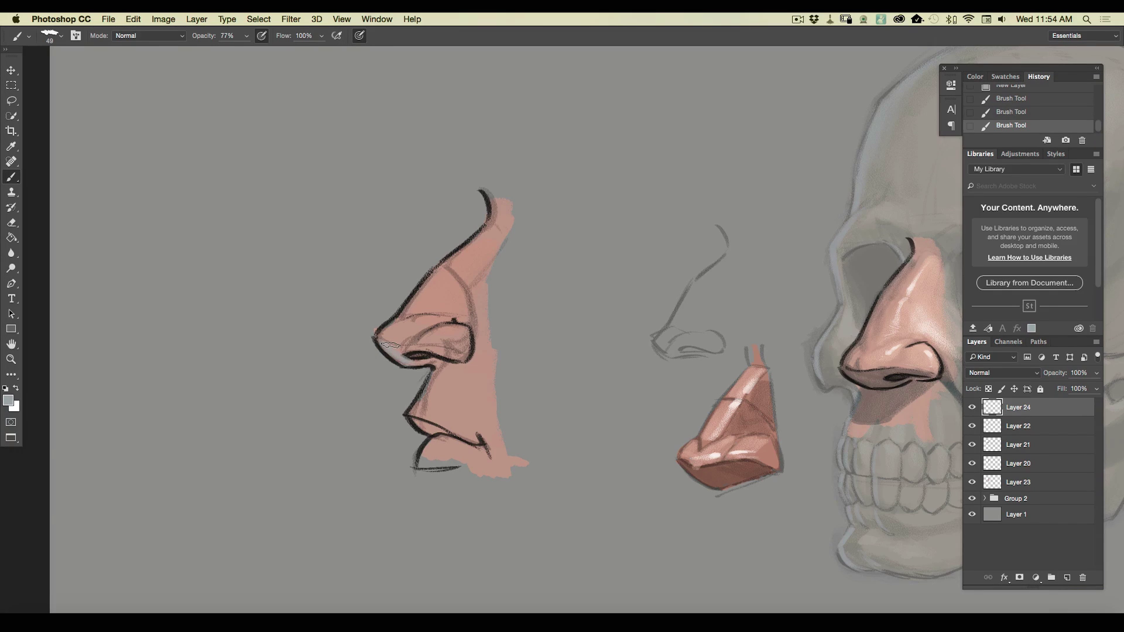
left_click(1003, 373)
left_click(984, 404)
Shade the nose's underside, the shadow on the upper lip and the side plane with a 38 px brush
left_click_drag(393, 353, 380, 333)
left_click(58, 37)
left_click_drag(83, 55, 80, 55)
key("Return")
mouse_move(382, 341)
left_mouse_down()
mouse_move(410, 361)
mouse_move(387, 345)
mouse_move(450, 353)
mouse_move(404, 349)
mouse_move(420, 364)
mouse_move(391, 351)
mouse_move(422, 343)
mouse_move(398, 362)
mouse_move(454, 363)
mouse_move(438, 376)
mouse_move(459, 359)
mouse_move(429, 386)
mouse_move(439, 363)
mouse_move(445, 373)
mouse_move(406, 423)
left_mouse_up()
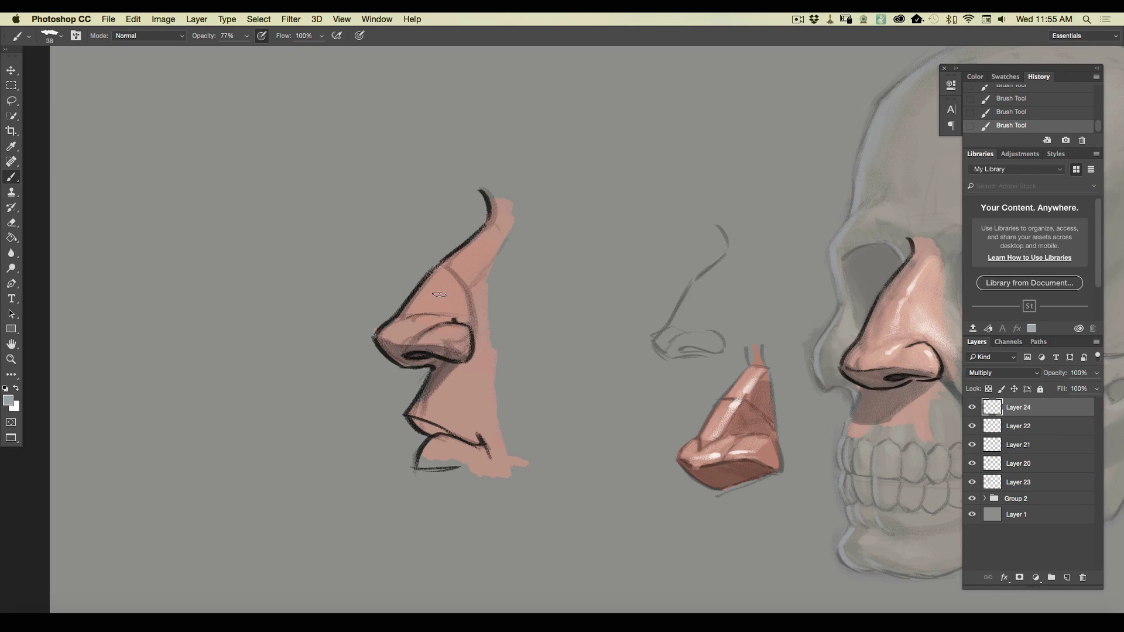
mouse_move(432, 300)
left_mouse_down()
mouse_move(455, 286)
mouse_move(462, 314)
mouse_move(458, 287)
mouse_move(475, 261)
mouse_move(476, 301)
left_mouse_up()
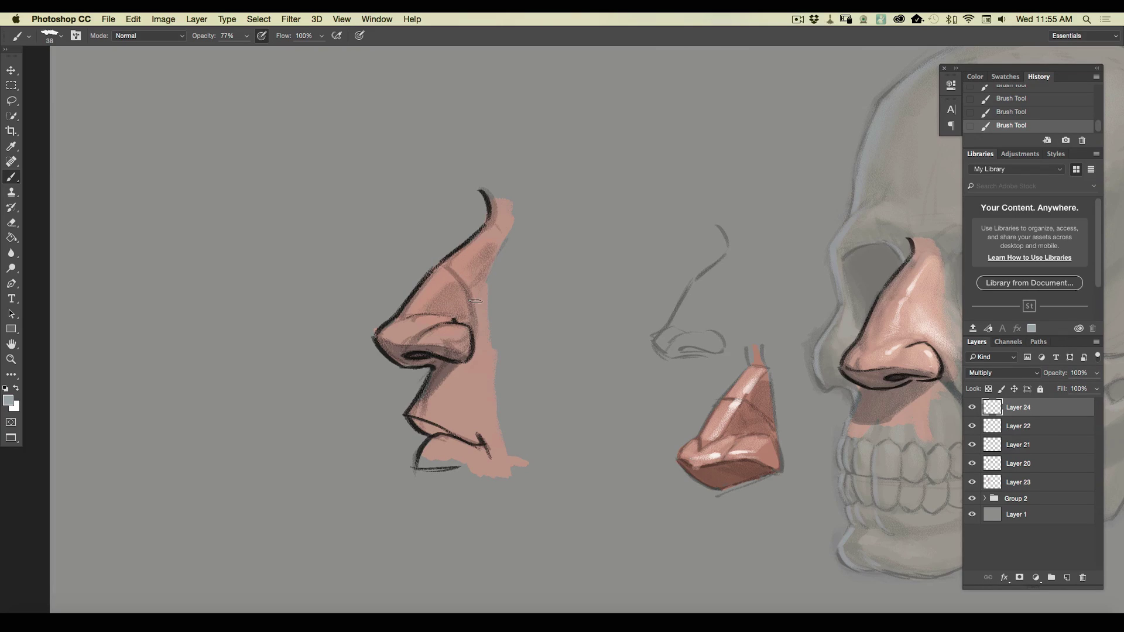
Set the foreground colour to light skin tone #e4c2b6 and add a new layer above the shading
left_click(7, 401)
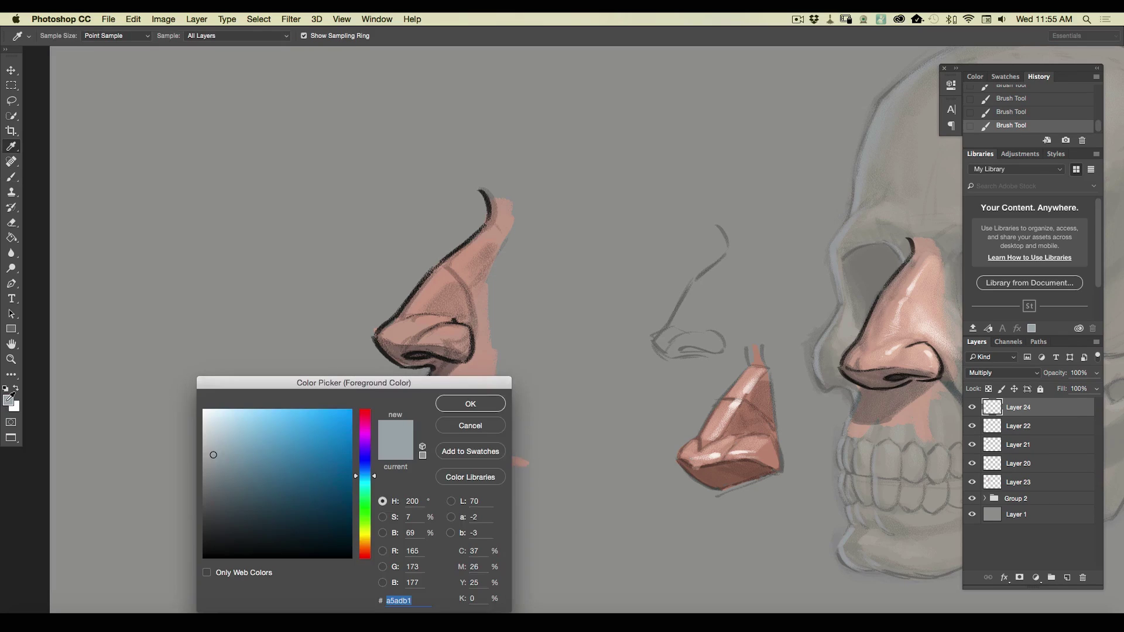
left_click(484, 357)
left_click(233, 425)
key("Return")
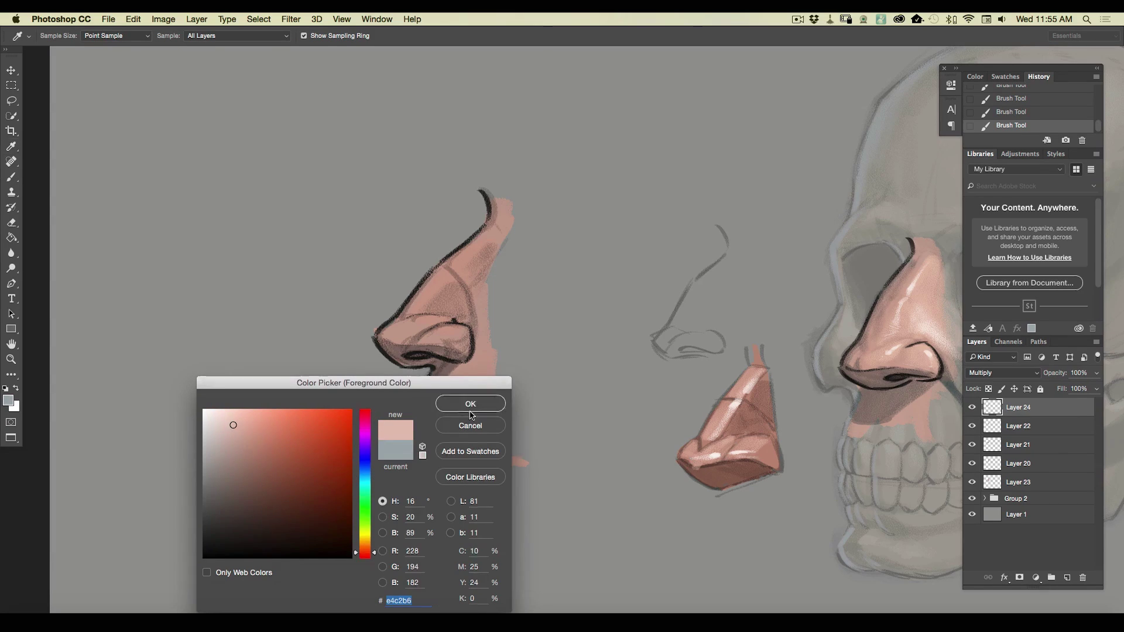
key("b")
left_click(1065, 579)
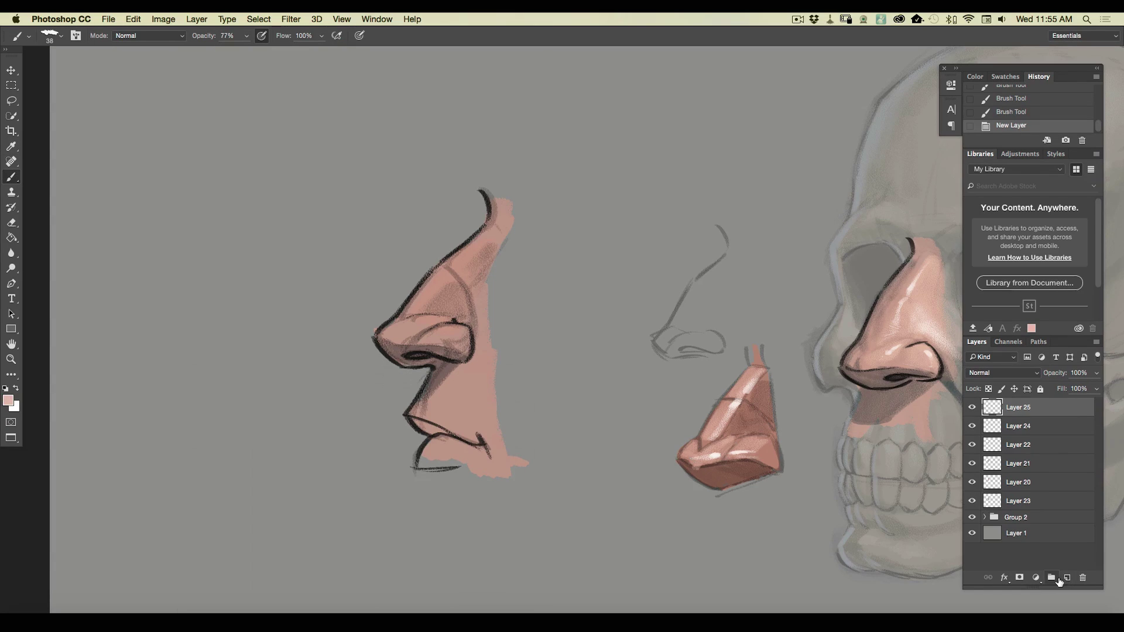
Lighten the nose bridge, wing and upper lip area with a 23 px brush
left_click(55, 36)
left_click_drag(78, 56, 73, 56)
mouse_move(480, 240)
left_mouse_down()
mouse_move(450, 269)
mouse_move(481, 244)
mouse_move(407, 316)
mouse_move(431, 319)
left_mouse_up()
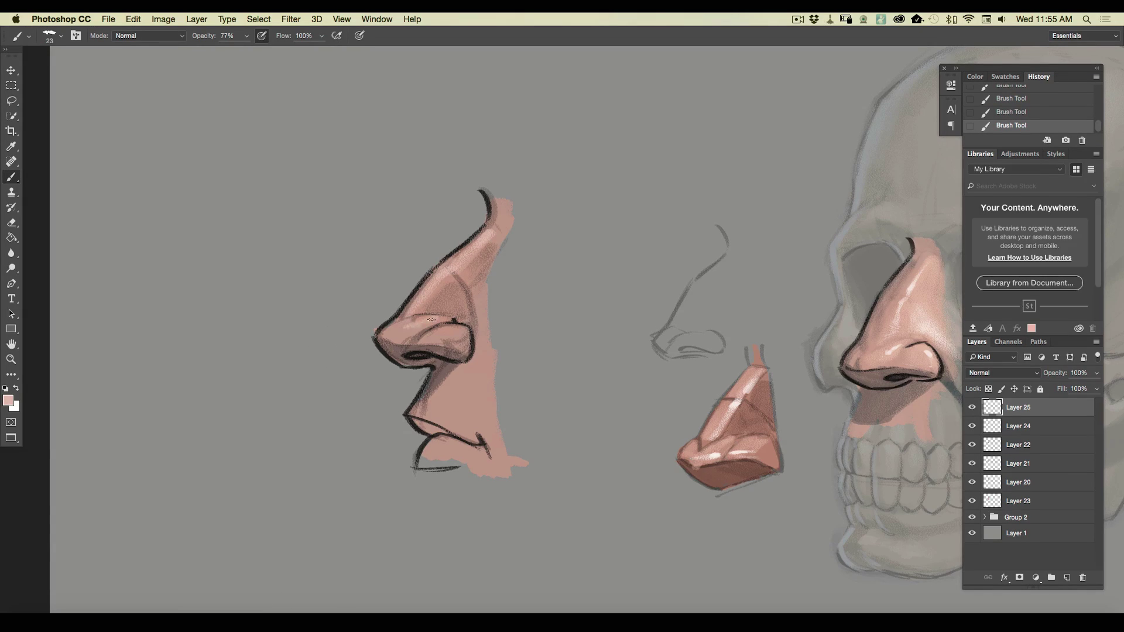
mouse_move(461, 332)
left_mouse_down()
mouse_move(431, 335)
mouse_move(441, 387)
mouse_move(479, 409)
left_mouse_up()
left_click_drag(468, 364, 472, 401)
Brighten the upper lip and the cheek beside the nose with broader strokes of a 44 px brush
left_click(61, 36)
left_click_drag(75, 56, 83, 56)
left_click(460, 372)
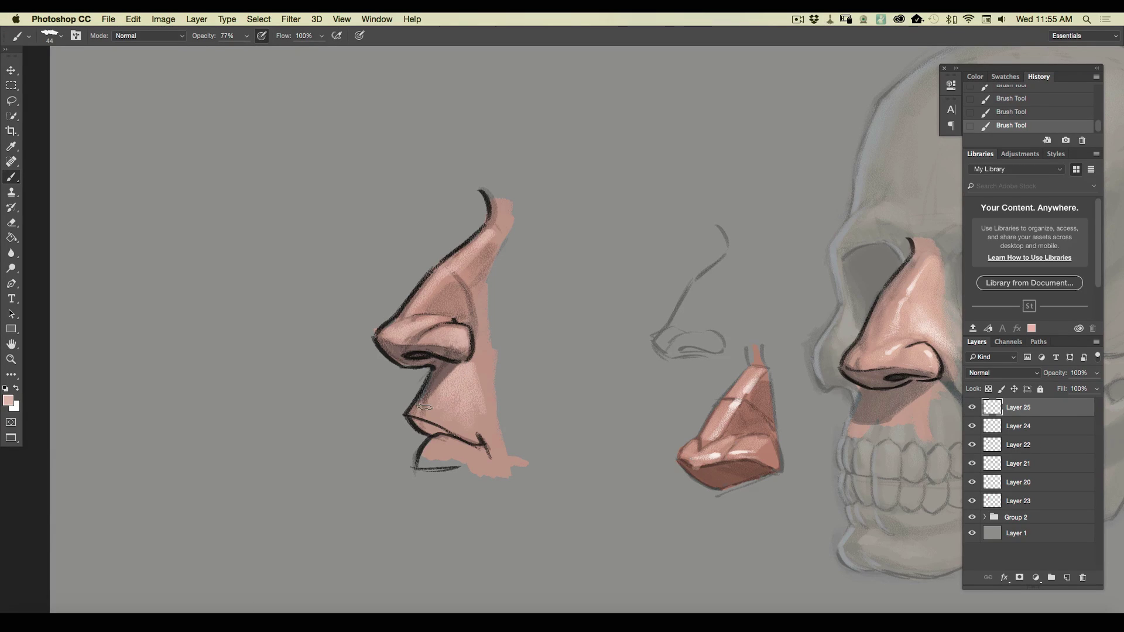
mouse_move(463, 313)
left_mouse_down()
mouse_move(497, 367)
mouse_move(480, 308)
left_mouse_up()
mouse_move(496, 369)
left_mouse_down()
mouse_move(462, 262)
mouse_move(499, 286)
mouse_move(504, 371)
left_mouse_up()
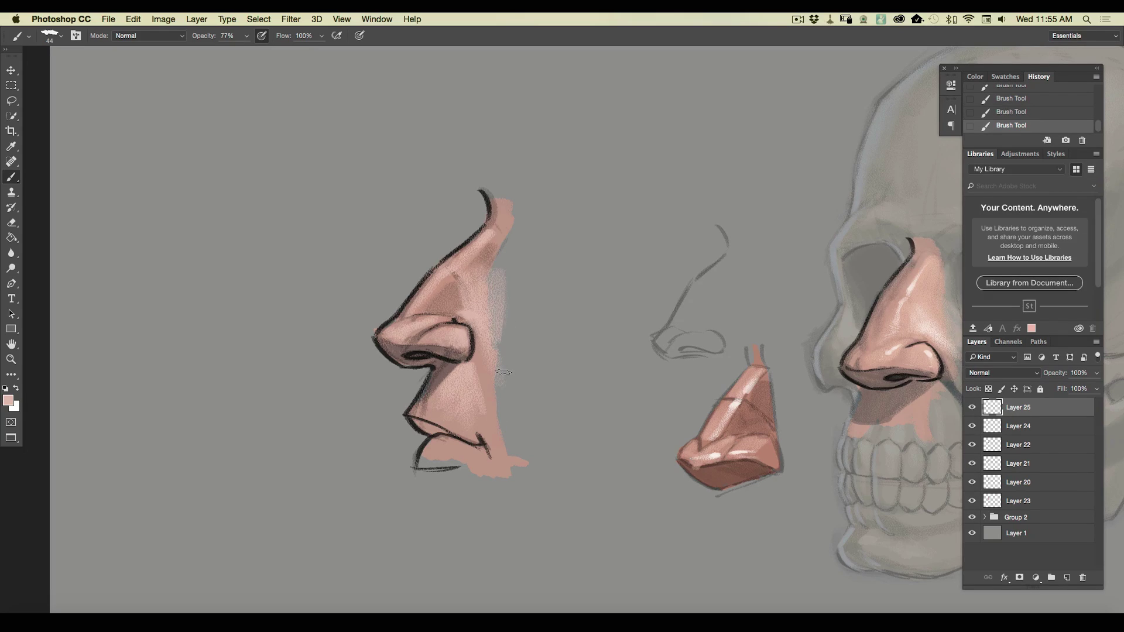
mouse_move(463, 299)
left_mouse_down()
mouse_move(452, 300)
mouse_move(464, 318)
left_mouse_up()
Paint near-white highlights on the wing, tip and bridge on a new layer with a 23 px pressure-sized brush
left_click(8, 401)
left_click(210, 413)
key("Return")
key("b")
left_click(1066, 577)
left_click(56, 40)
left_click_drag(82, 56, 76, 57)
left_click(394, 35)
left_click(360, 36)
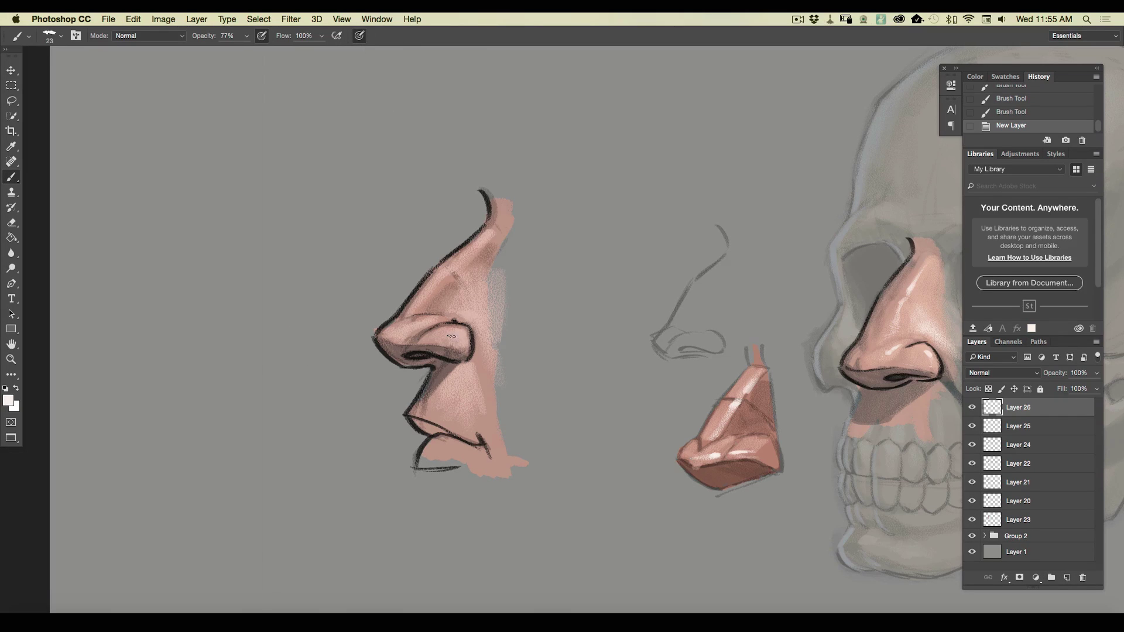
left_click_drag(461, 332, 461, 339)
left_click_drag(460, 332, 412, 335)
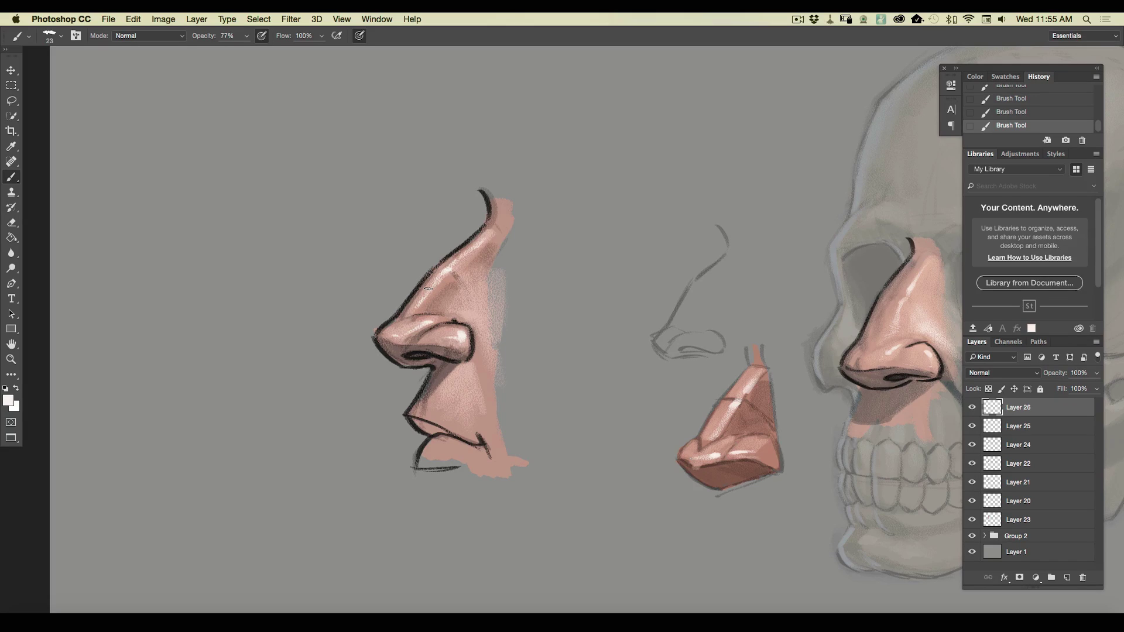
Set the foreground colour to near-black and draw the two bridge contours of a new nose sketch above and left of the painted profile
left_click(14, 399)
left_click(251, 539)
left_click(453, 401)
left_click_drag(273, 120, 269, 132)
mouse_move(295, 202)
left_mouse_down()
mouse_move(267, 127)
mouse_move(262, 199)
mouse_move(304, 264)
mouse_move(273, 256)
left_mouse_up()
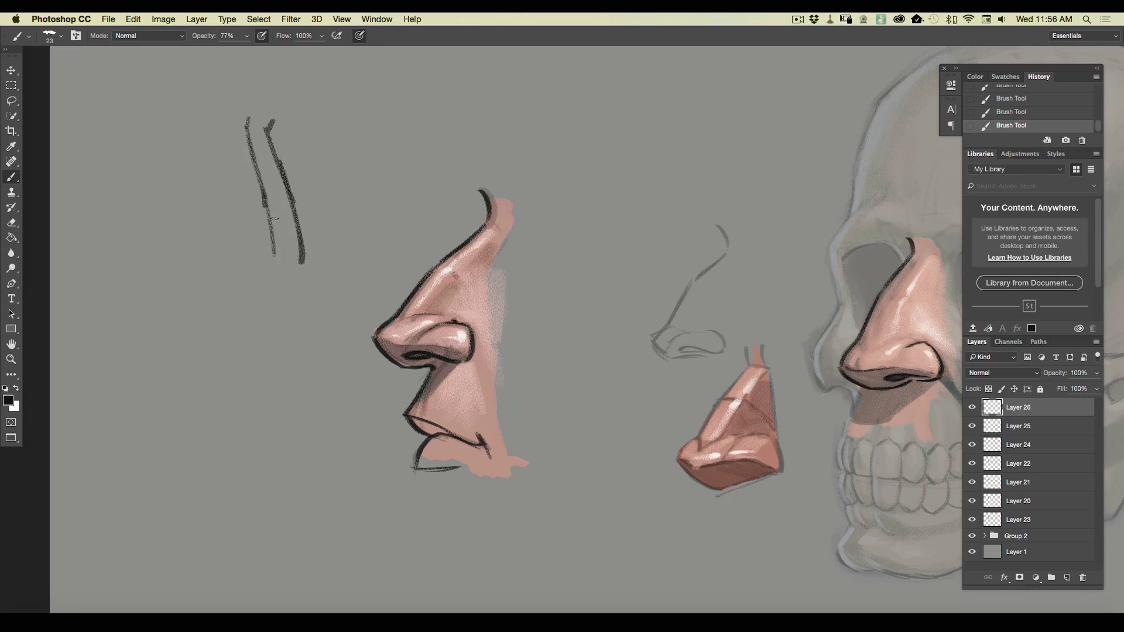
Draw the tip and angular base of the new nose sketch, add a far side line and darken the bridge contours
mouse_move(294, 219)
left_mouse_down()
mouse_move(324, 278)
mouse_move(299, 302)
mouse_move(240, 283)
mouse_move(207, 292)
left_mouse_up()
mouse_move(326, 290)
left_mouse_down()
mouse_move(276, 330)
mouse_move(203, 290)
mouse_move(245, 258)
mouse_move(261, 265)
mouse_move(202, 287)
mouse_move(267, 321)
mouse_move(270, 293)
mouse_move(302, 290)
mouse_move(274, 323)
left_mouse_up()
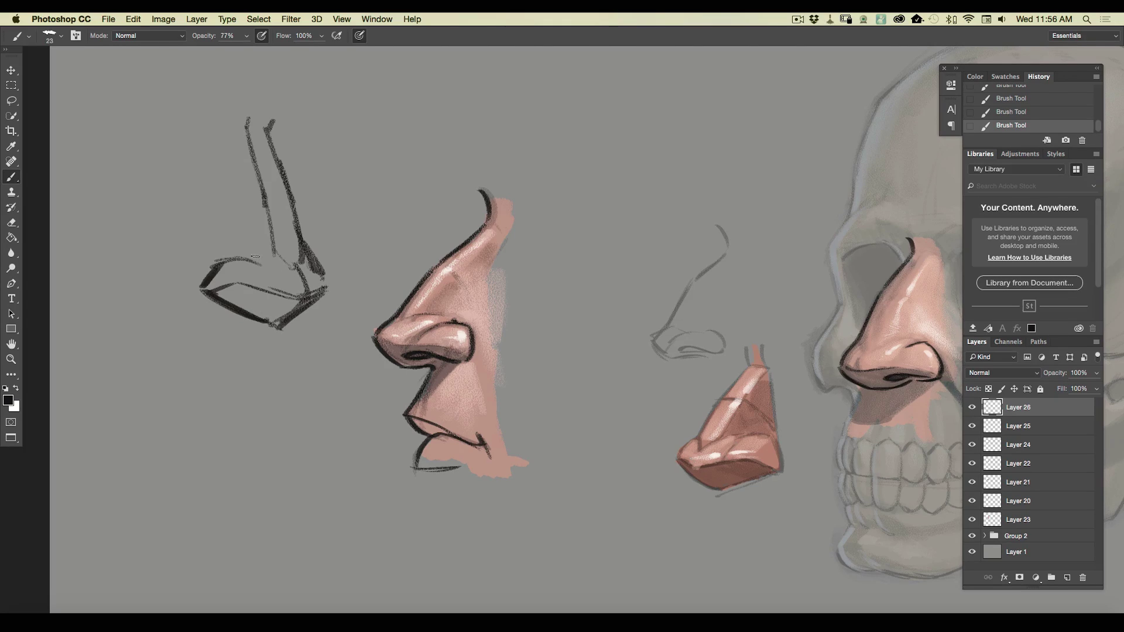
left_click_drag(263, 246, 305, 276)
left_click_drag(233, 151, 215, 245)
mouse_move(292, 188)
left_mouse_down()
mouse_move(325, 301)
mouse_move(280, 331)
mouse_move(214, 291)
mouse_move(324, 288)
left_mouse_up()
mouse_move(234, 283)
left_mouse_down()
mouse_move(281, 299)
mouse_move(205, 288)
mouse_move(261, 317)
left_mouse_up()
mouse_move(249, 125)
left_mouse_down()
mouse_move(273, 242)
mouse_move(305, 237)
left_mouse_up()
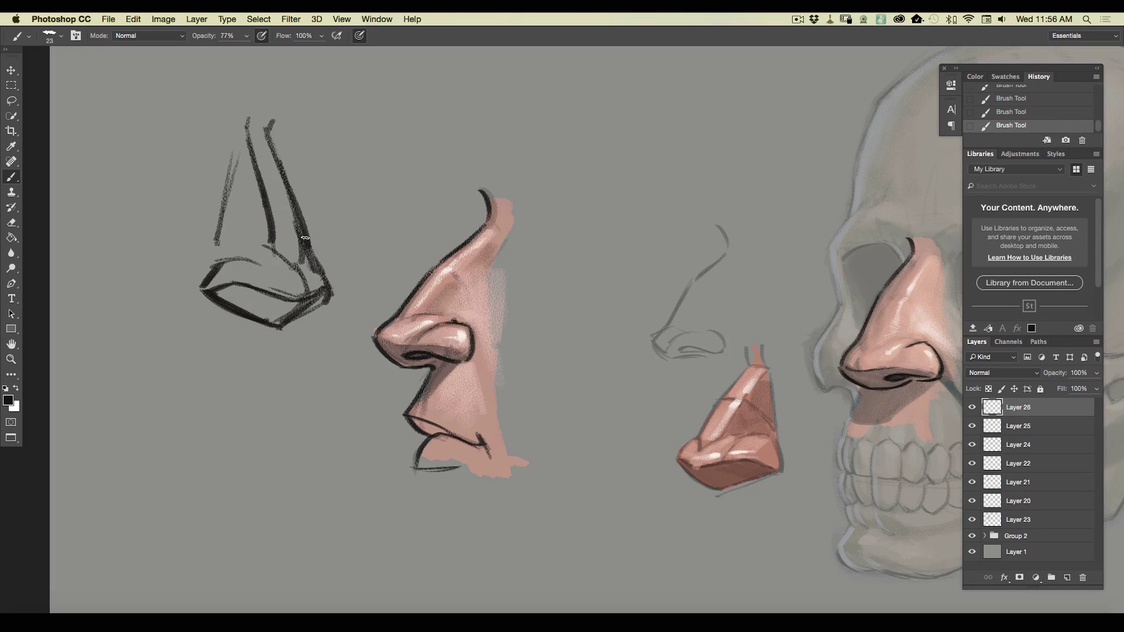
Sketch a front-view nose above the small line sketch, with bridge, nasal bone arch, centre line and one side of the tip
mouse_move(630, 86)
left_mouse_down()
mouse_move(632, 138)
mouse_move(605, 139)
mouse_move(631, 138)
left_mouse_up()
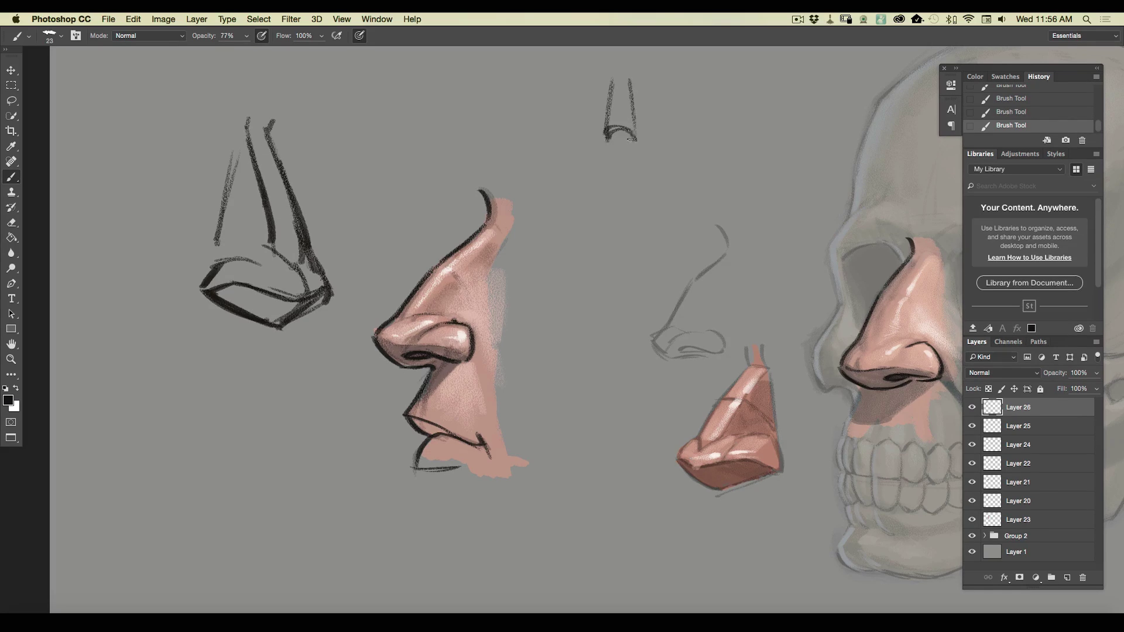
left_click_drag(620, 81, 619, 120)
mouse_move(619, 206)
left_mouse_down()
mouse_move(620, 147)
mouse_move(632, 139)
left_mouse_up()
mouse_move(596, 194)
left_mouse_down()
mouse_move(608, 137)
mouse_move(644, 200)
mouse_move(619, 219)
mouse_move(619, 251)
left_mouse_up()
mouse_move(638, 193)
left_mouse_down()
mouse_move(666, 235)
mouse_move(650, 194)
left_mouse_up()
left_click_drag(618, 254, 658, 239)
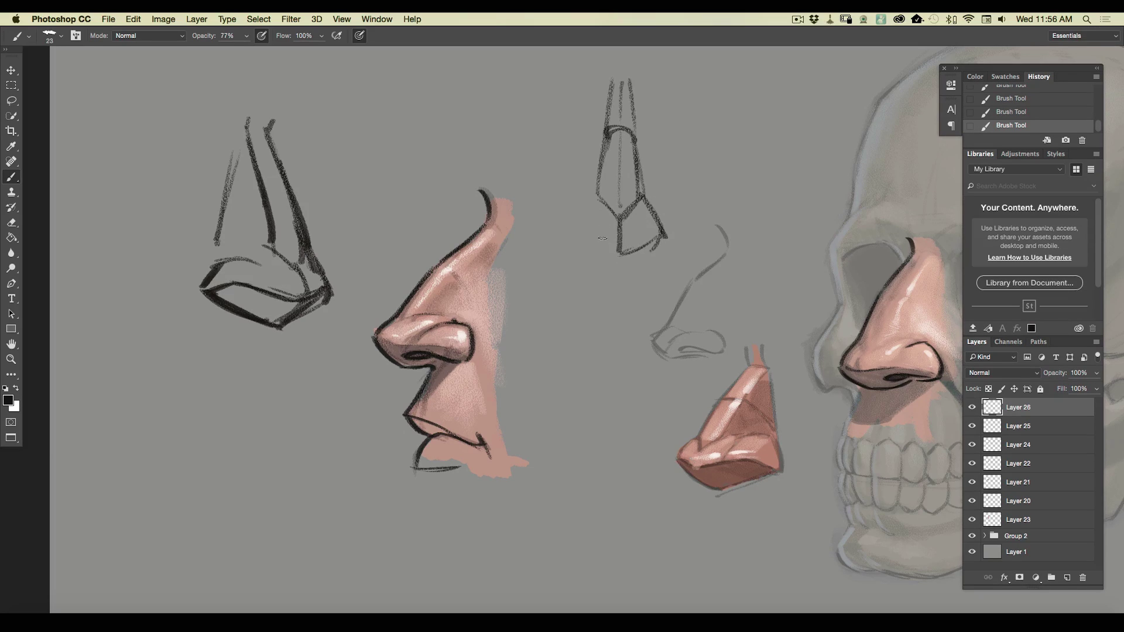
Draw the other side of the front-view nose's tip, both nostrils and wings, and one outer side line
left_click_drag(586, 243, 577, 237)
left_click_drag(599, 198, 578, 238)
mouse_move(628, 270)
left_mouse_down()
mouse_move(646, 260)
mouse_move(667, 268)
left_mouse_up()
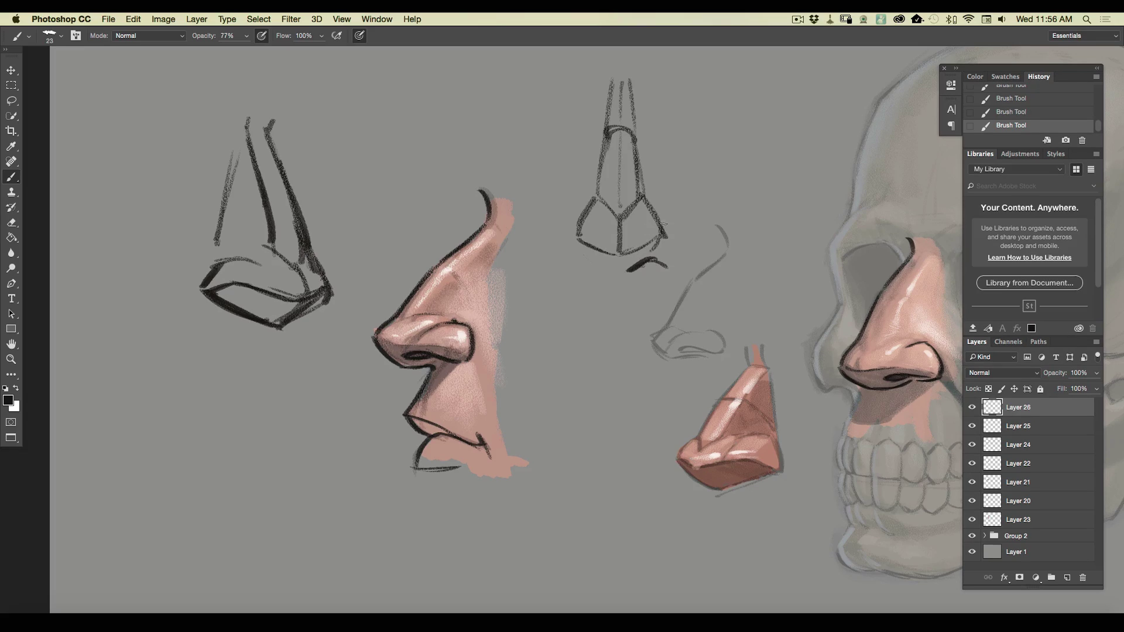
mouse_move(661, 222)
left_mouse_down()
mouse_move(679, 243)
mouse_move(674, 269)
mouse_move(657, 267)
left_mouse_up()
mouse_move(564, 235)
left_mouse_down()
mouse_move(557, 257)
mouse_move(631, 283)
mouse_move(563, 257)
left_mouse_up()
left_click_drag(651, 101, 680, 212)
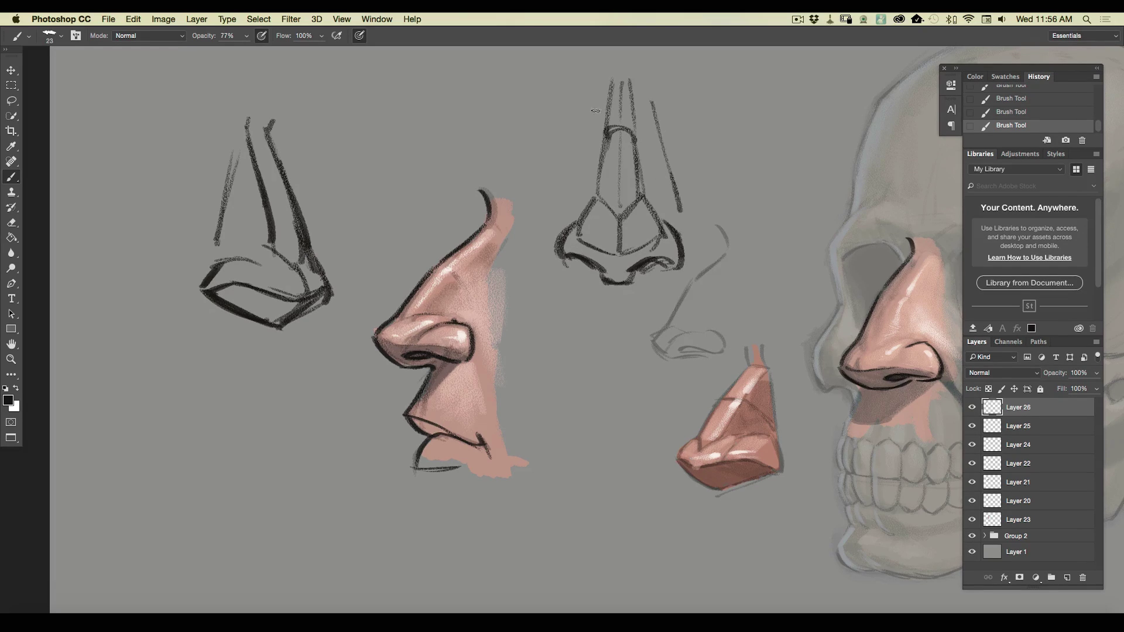
Add the remaining side contours to the front-view nose and darken its nostrils and wings
left_click_drag(636, 138, 666, 169)
left_click_drag(590, 127, 563, 206)
mouse_move(559, 248)
left_mouse_down()
mouse_move(573, 266)
mouse_move(553, 265)
mouse_move(578, 260)
left_mouse_up()
mouse_move(647, 254)
left_mouse_down()
mouse_move(660, 229)
mouse_move(646, 249)
left_mouse_up()
left_click_drag(643, 201, 663, 233)
mouse_move(590, 210)
left_mouse_down()
mouse_move(576, 267)
mouse_move(676, 261)
left_mouse_up()
left_click_drag(577, 248, 555, 258)
Draw the nostril on the underside of the tilted nose sketch beside the painted profile
left_click_drag(212, 294, 296, 299)
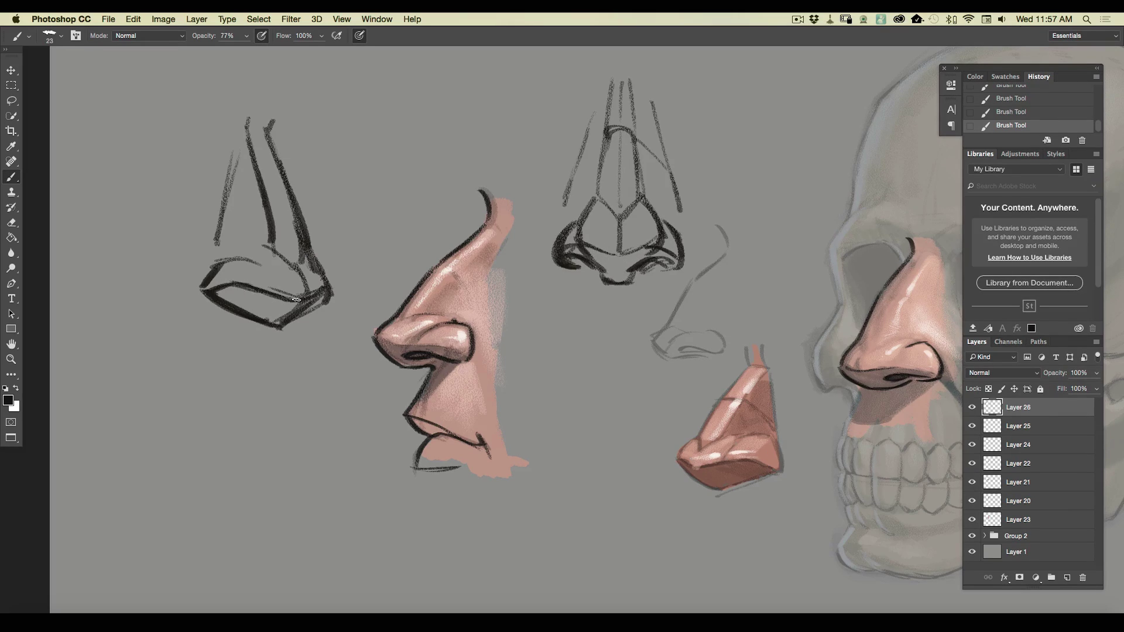
left_click_drag(222, 301, 259, 305)
left_click_drag(270, 315, 226, 295)
left_click_drag(616, 252, 650, 255)
Paint a mid-grey shadow across and beneath the front-view nose's underside on a new Multiply layer
key("ctrl+shift+alt+n")
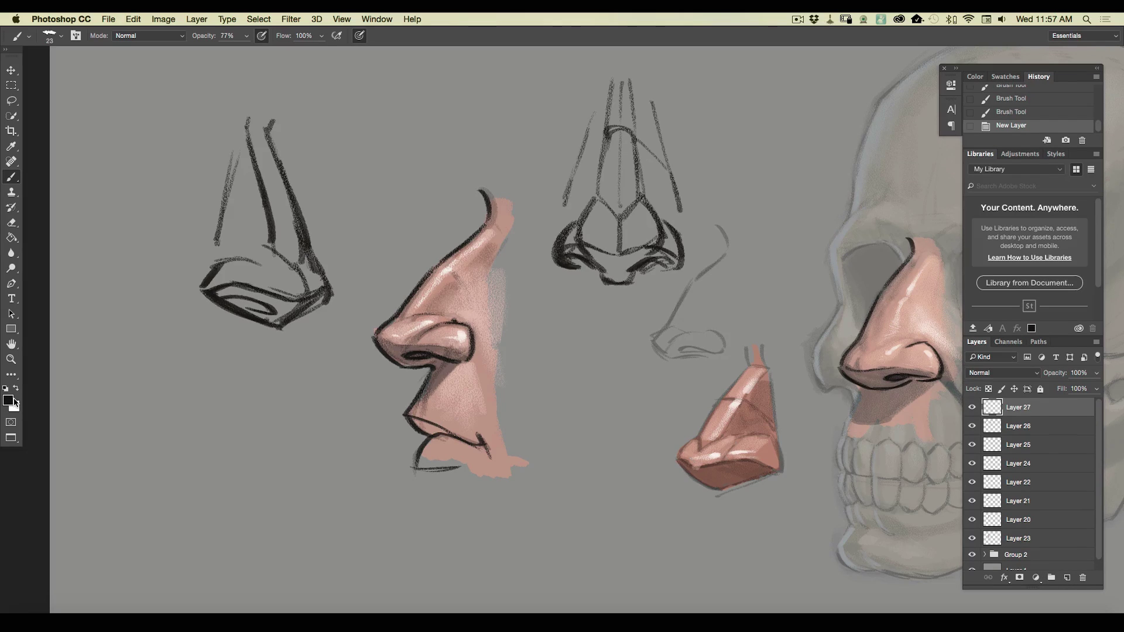
left_click(976, 375)
left_click(970, 407)
left_click(9, 401)
left_click(208, 462)
left_click(462, 404)
key("b")
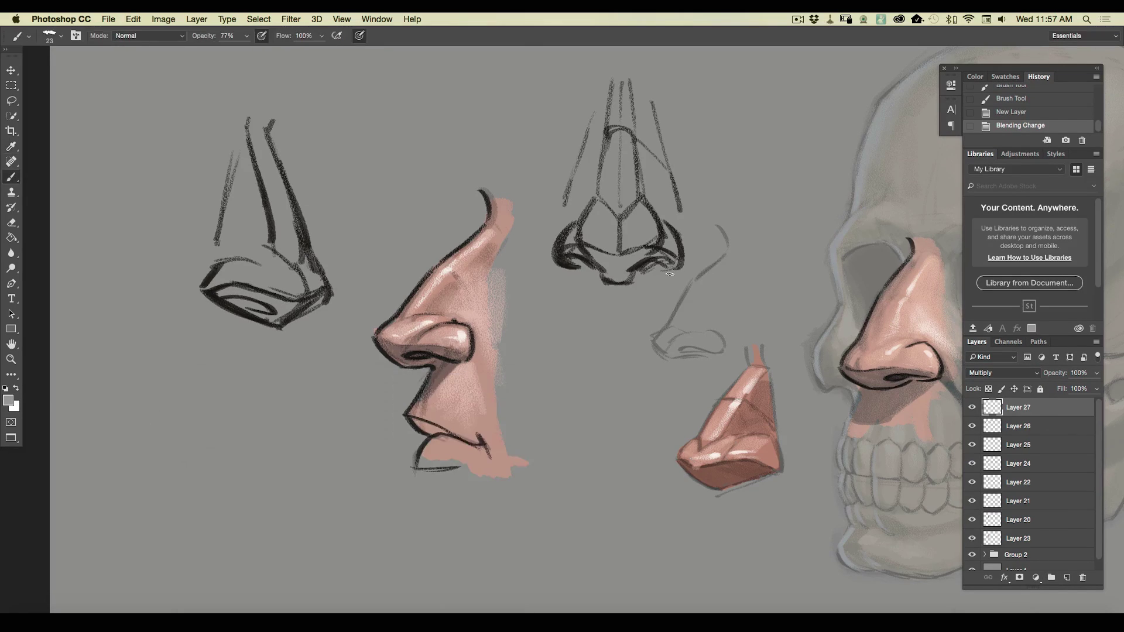
mouse_move(644, 264)
left_mouse_down()
mouse_move(622, 282)
mouse_move(615, 258)
mouse_move(609, 278)
mouse_move(600, 262)
mouse_move(559, 256)
mouse_move(613, 318)
mouse_move(675, 271)
mouse_move(673, 257)
mouse_move(644, 294)
mouse_move(639, 264)
mouse_move(627, 304)
mouse_move(606, 266)
mouse_move(599, 307)
mouse_move(576, 271)
mouse_move(607, 318)
mouse_move(579, 297)
mouse_move(650, 310)
mouse_move(625, 310)
mouse_move(647, 280)
mouse_move(646, 298)
mouse_move(628, 283)
mouse_move(610, 298)
mouse_move(586, 274)
left_mouse_up()
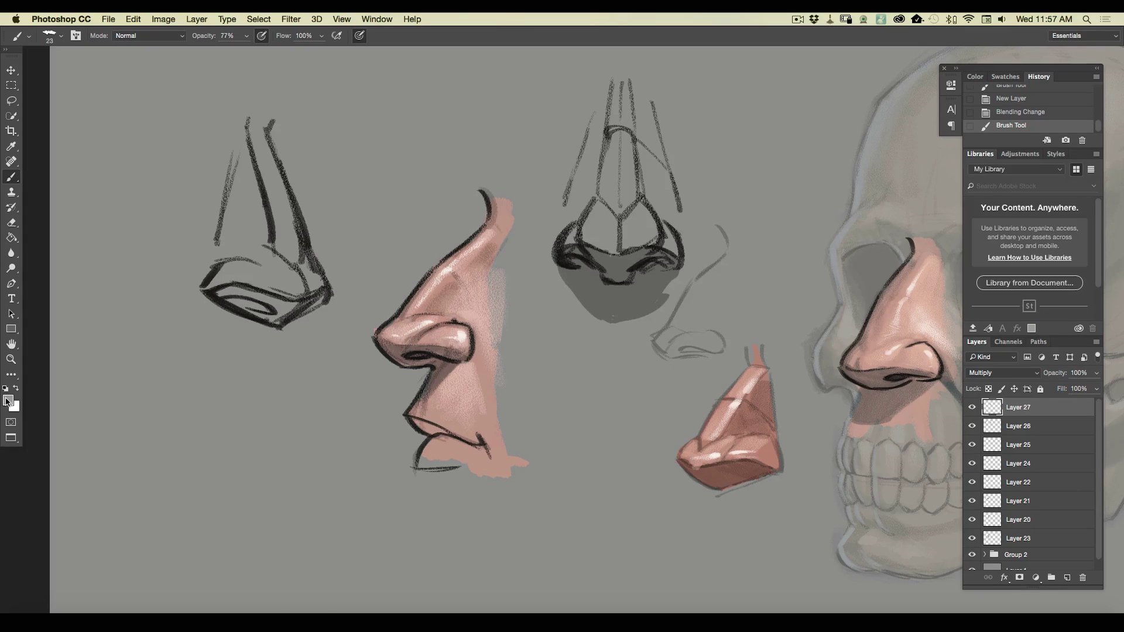
Paint near-white highlights on the front-view nose's bridge, tip and wing, using a new layer
left_click(8, 400)
left_click(206, 426)
left_click(451, 404)
mouse_move(637, 210)
left_mouse_down()
mouse_move(648, 237)
mouse_move(647, 228)
left_mouse_up()
left_click(1066, 578)
left_click_drag(629, 134, 634, 192)
left_click_drag(627, 89, 630, 118)
left_click_drag(664, 227, 679, 251)
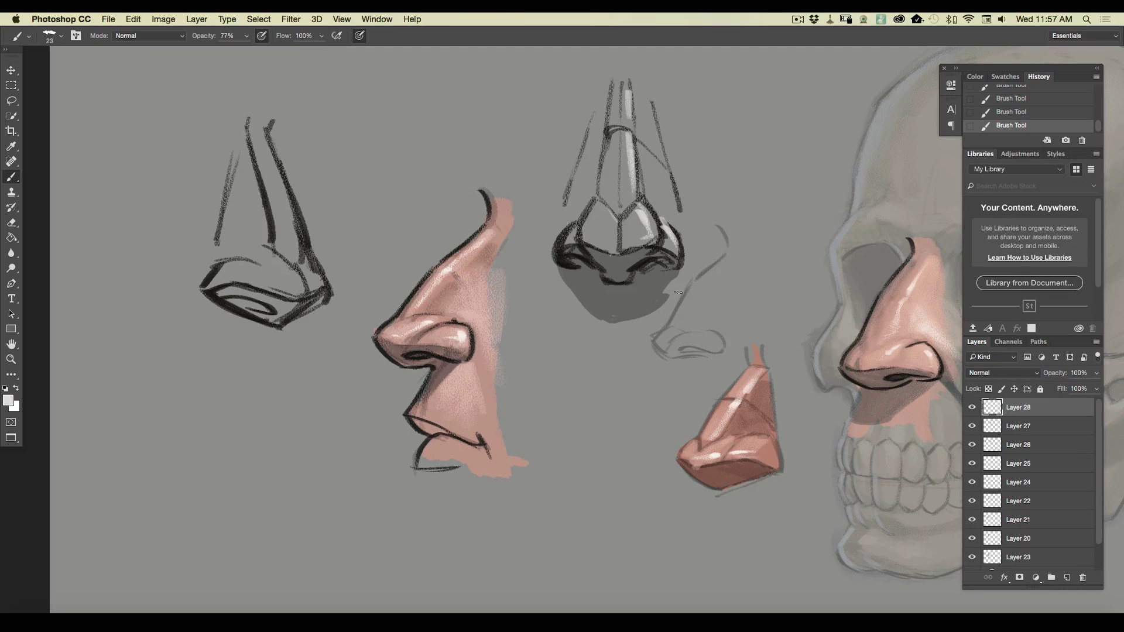
Draw a light arrow aimed up at the tilted nose sketch, and block that nose in with pink on a new layer beneath its lines
mouse_move(412, 531)
left_mouse_down()
mouse_move(353, 429)
mouse_move(403, 473)
left_mouse_up()
left_click_drag(357, 483, 351, 425)
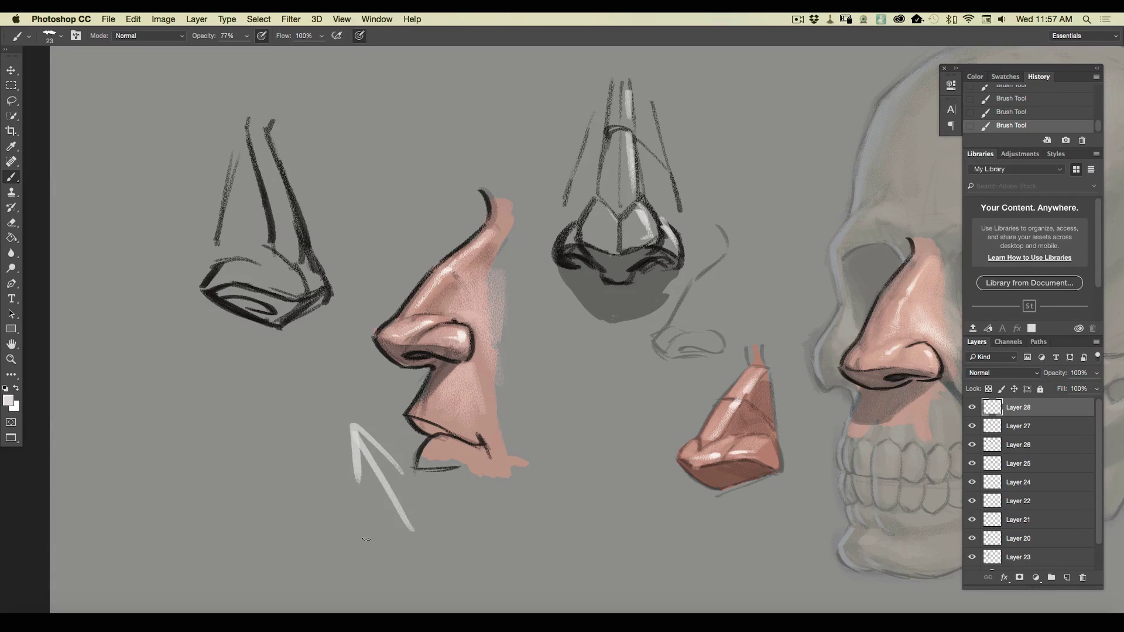
left_click(1068, 579)
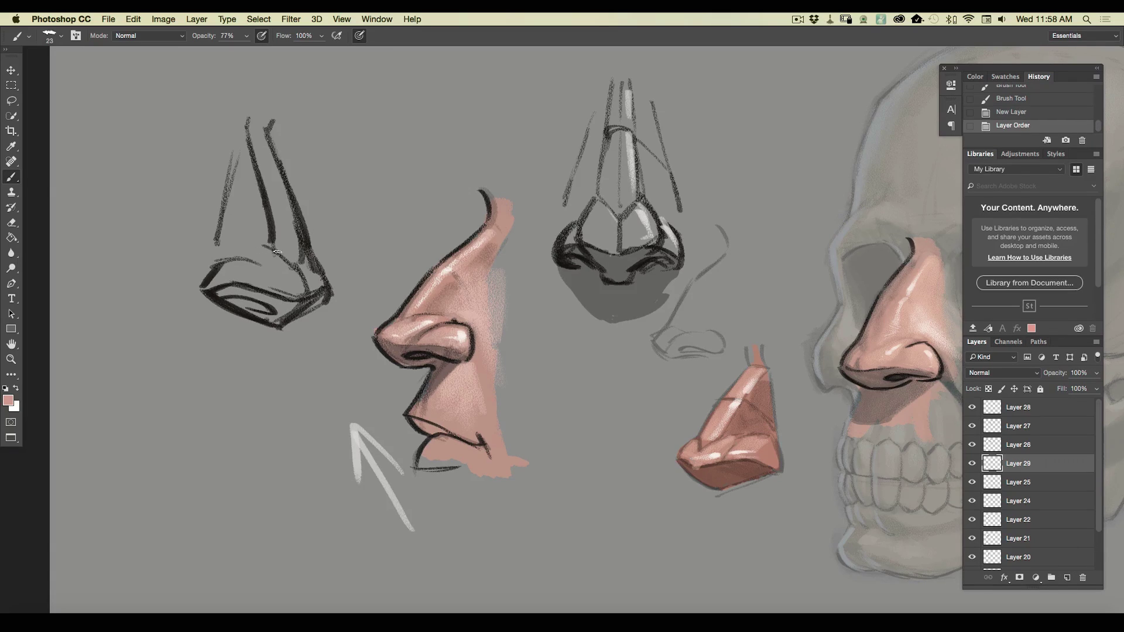
mouse_move(278, 314)
left_mouse_down()
mouse_move(267, 268)
mouse_move(251, 262)
mouse_move(240, 290)
mouse_move(222, 234)
mouse_move(231, 164)
mouse_move(256, 217)
mouse_move(269, 147)
mouse_move(319, 290)
mouse_move(281, 249)
mouse_move(253, 261)
left_mouse_up()
mouse_move(270, 314)
left_mouse_down()
mouse_move(191, 282)
mouse_move(288, 318)
mouse_move(312, 291)
left_mouse_up()
mouse_move(228, 245)
left_mouse_down()
mouse_move(224, 153)
mouse_move(217, 256)
left_mouse_up()
mouse_move(267, 148)
left_mouse_down()
mouse_move(272, 111)
mouse_move(250, 120)
left_mouse_up()
mouse_move(256, 209)
left_mouse_down()
mouse_move(241, 252)
mouse_move(212, 221)
left_mouse_up()
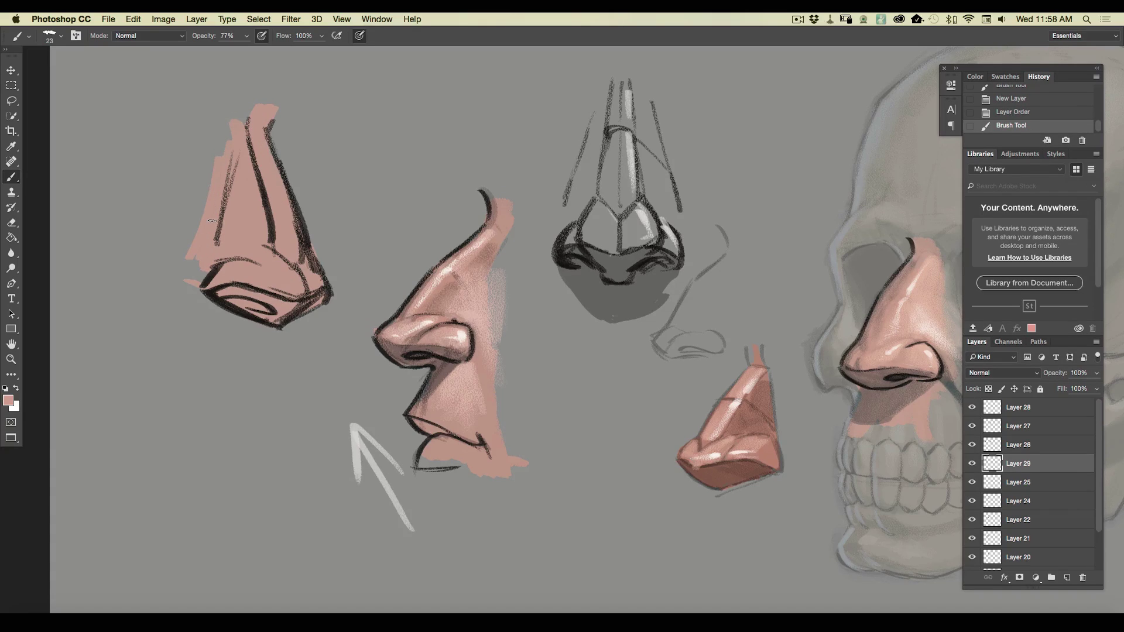
Paint the tilted nose's underside plane and nostril area with light peach (ecc3aa) on a new top layer
left_click(1023, 410)
left_click(1065, 578)
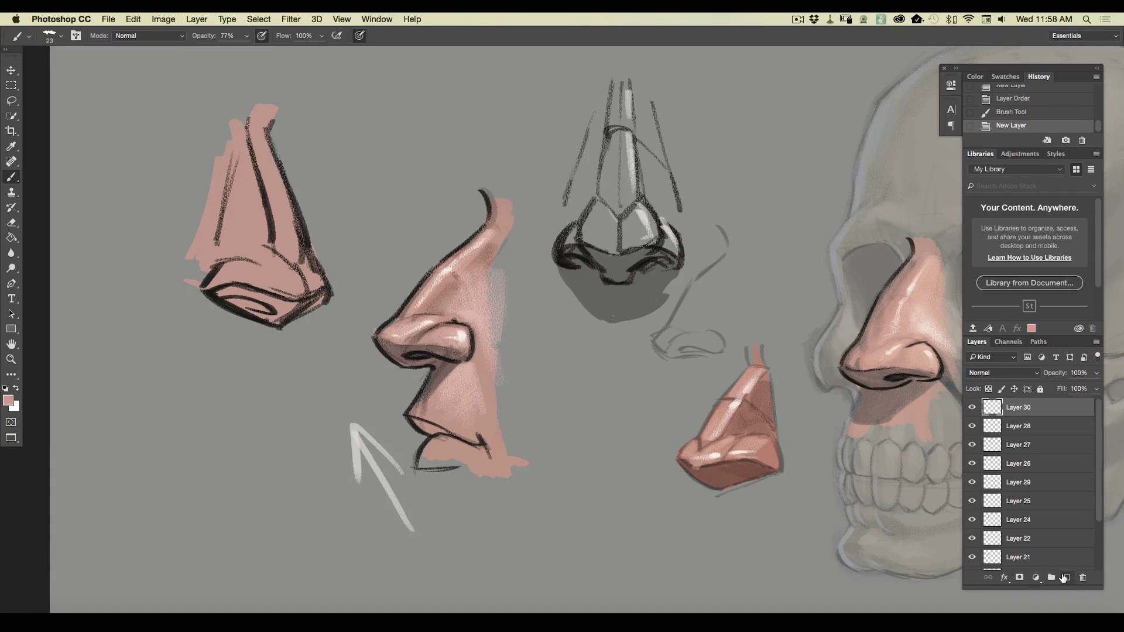
left_click(8, 400)
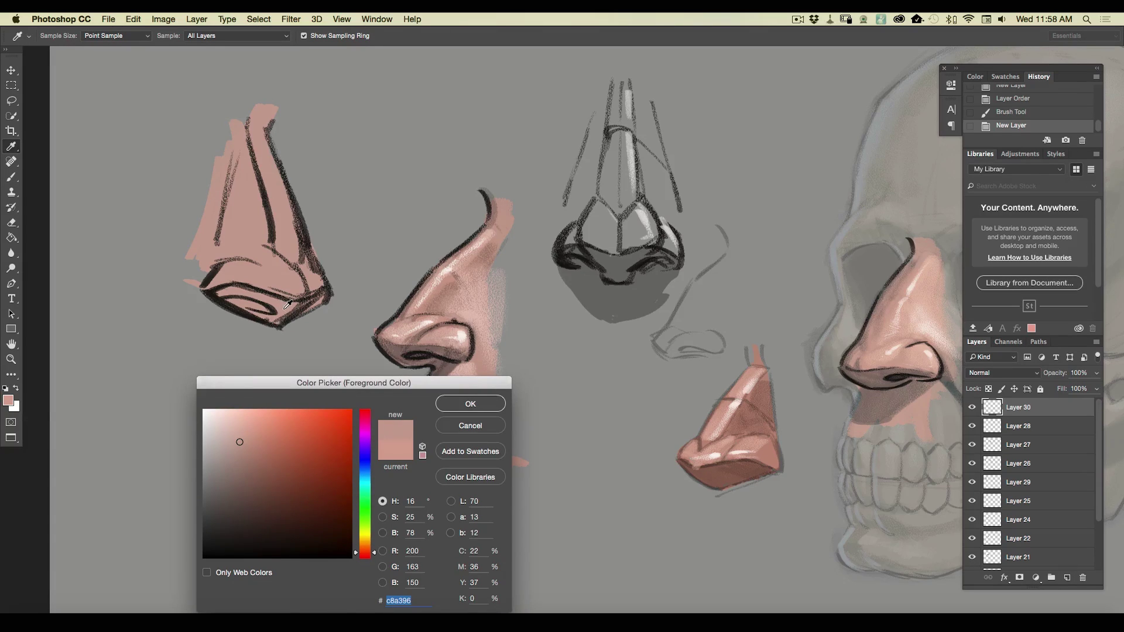
left_click(244, 420)
left_click_drag(365, 552, 364, 549)
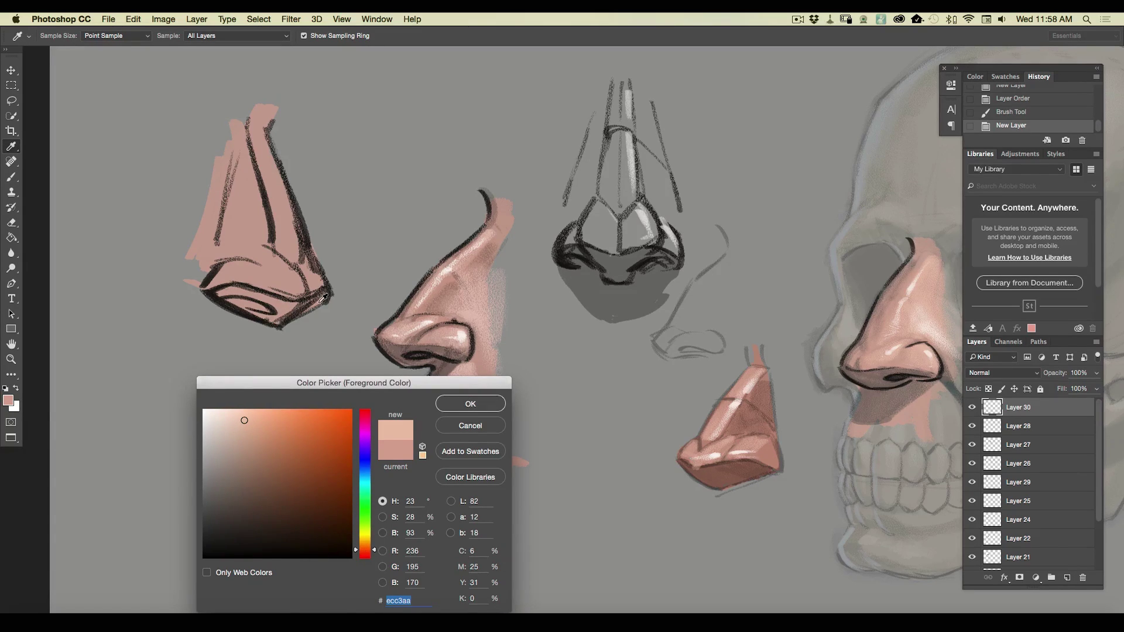
left_click(469, 403)
key("b")
left_click_drag(321, 298, 285, 319)
mouse_move(326, 289)
left_mouse_down()
mouse_move(274, 326)
mouse_move(268, 294)
mouse_move(211, 292)
left_mouse_up()
left_click_drag(295, 305, 229, 295)
mouse_move(296, 309)
left_mouse_down()
mouse_move(259, 318)
mouse_move(239, 303)
mouse_move(291, 314)
left_mouse_up()
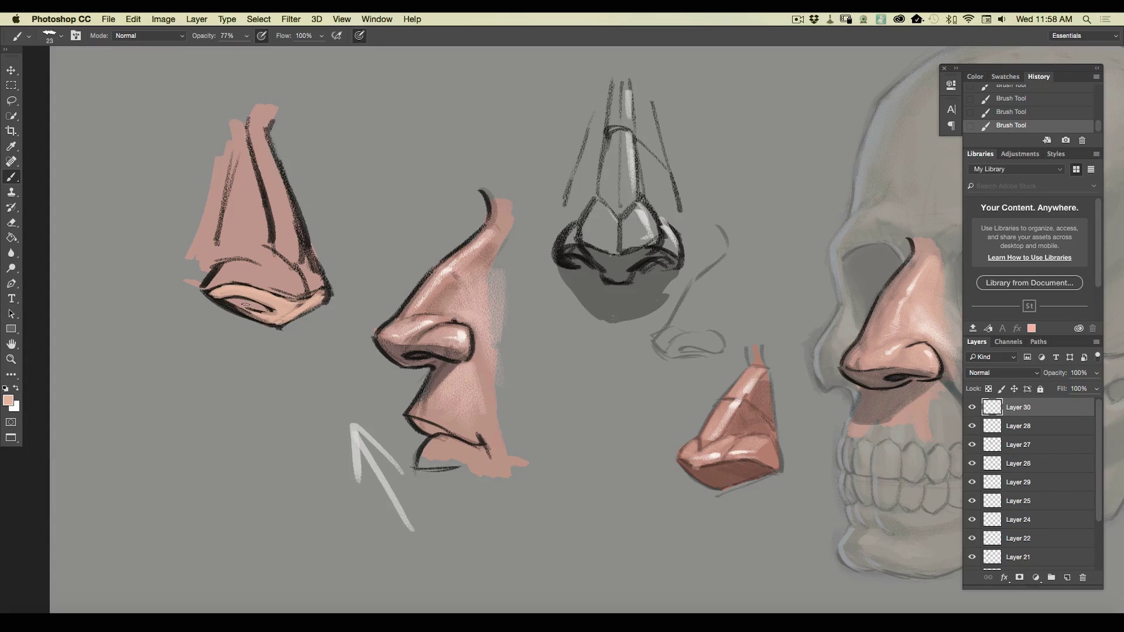
mouse_move(243, 308)
left_mouse_down()
mouse_move(278, 308)
mouse_move(280, 318)
mouse_move(299, 307)
mouse_move(214, 292)
left_mouse_up()
Set the foreground colour to muted beige c1afa0 and add a new layer in Multiply mode
left_click(9, 403)
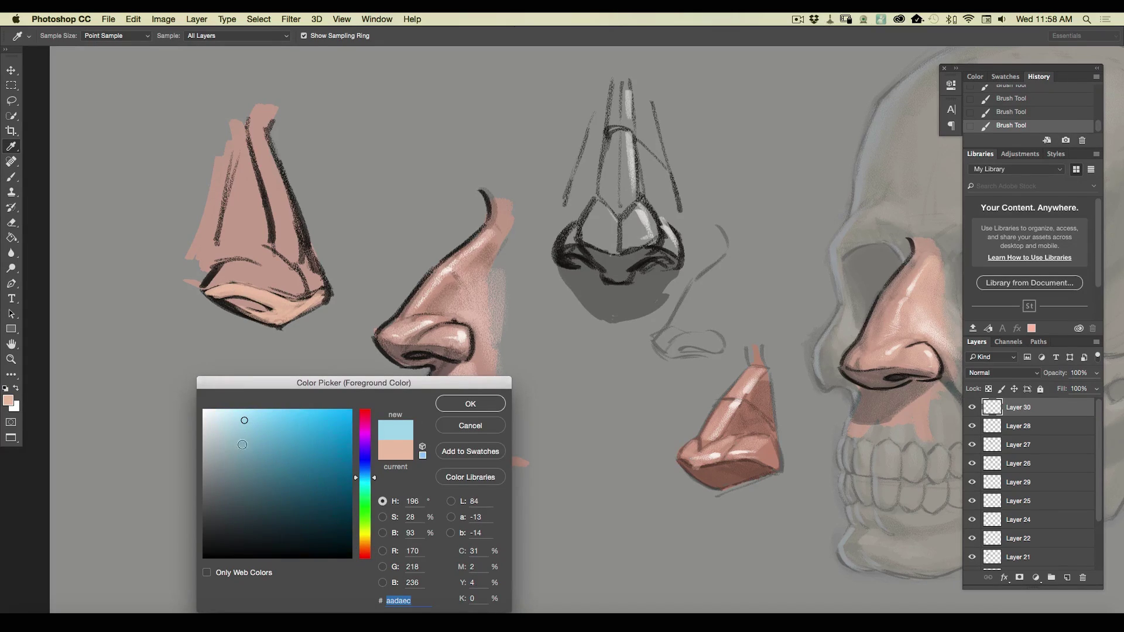
left_click(363, 547)
left_click(232, 449)
left_click(470, 404)
left_click(1066, 578)
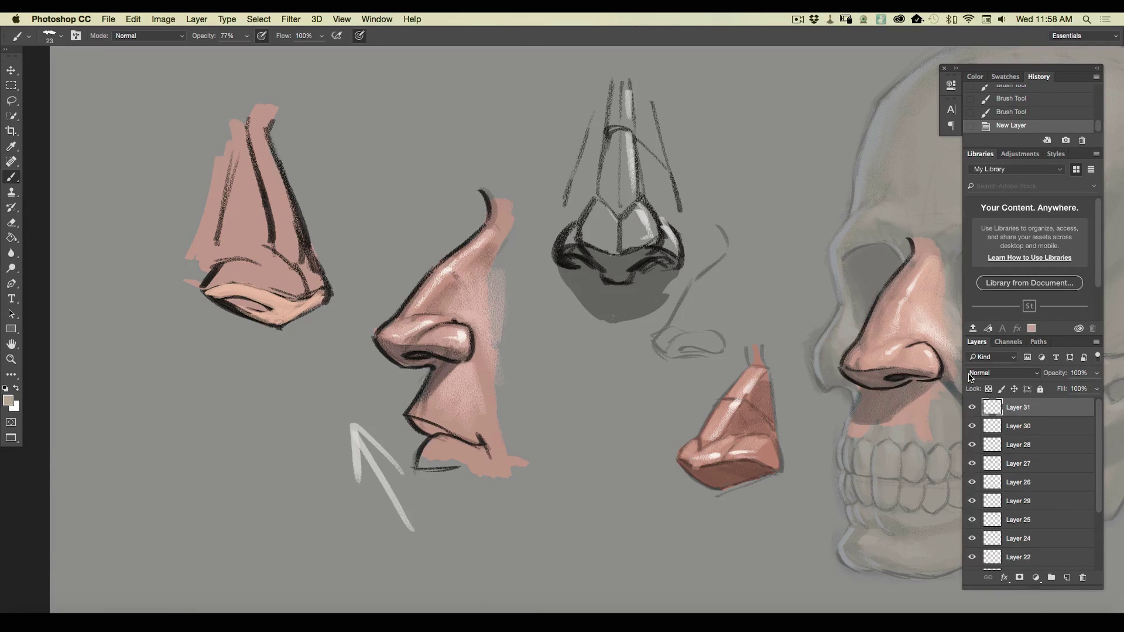
left_click(1003, 372)
left_click(969, 408)
Shade the tilted nose's bridge, side planes, top of the tip and far cheek edge with a 60 px brush
left_click(58, 37)
left_click_drag(81, 56, 88, 55)
left_click(392, 99)
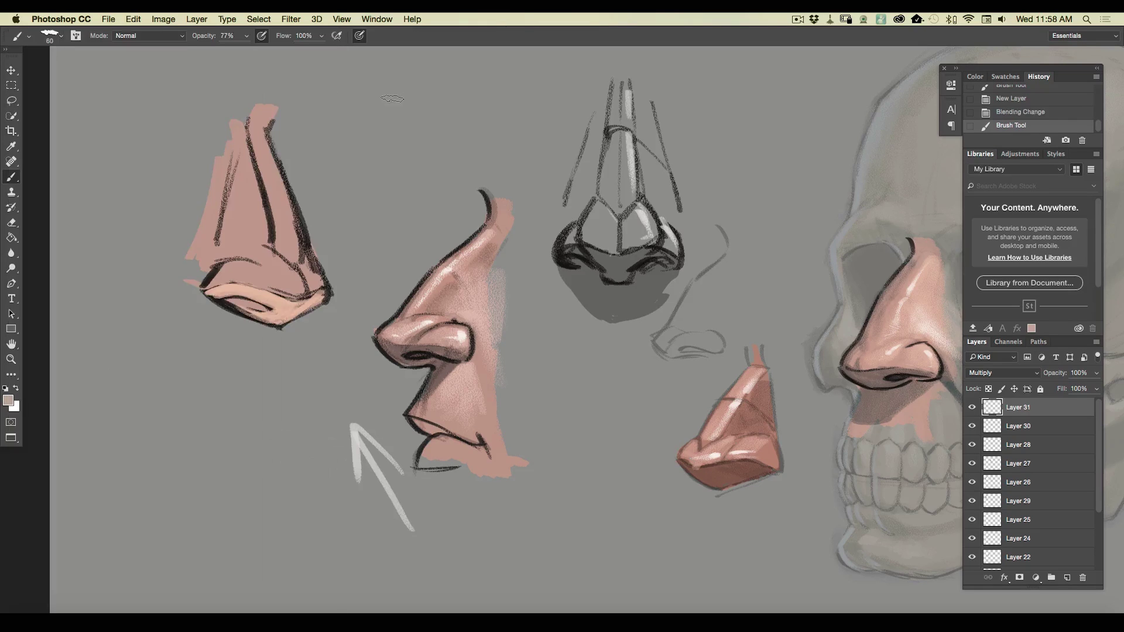
mouse_move(316, 267)
left_mouse_down()
mouse_move(307, 286)
mouse_move(261, 269)
mouse_move(310, 295)
mouse_move(235, 261)
mouse_move(251, 283)
mouse_move(213, 275)
mouse_move(289, 291)
mouse_move(251, 306)
left_mouse_up()
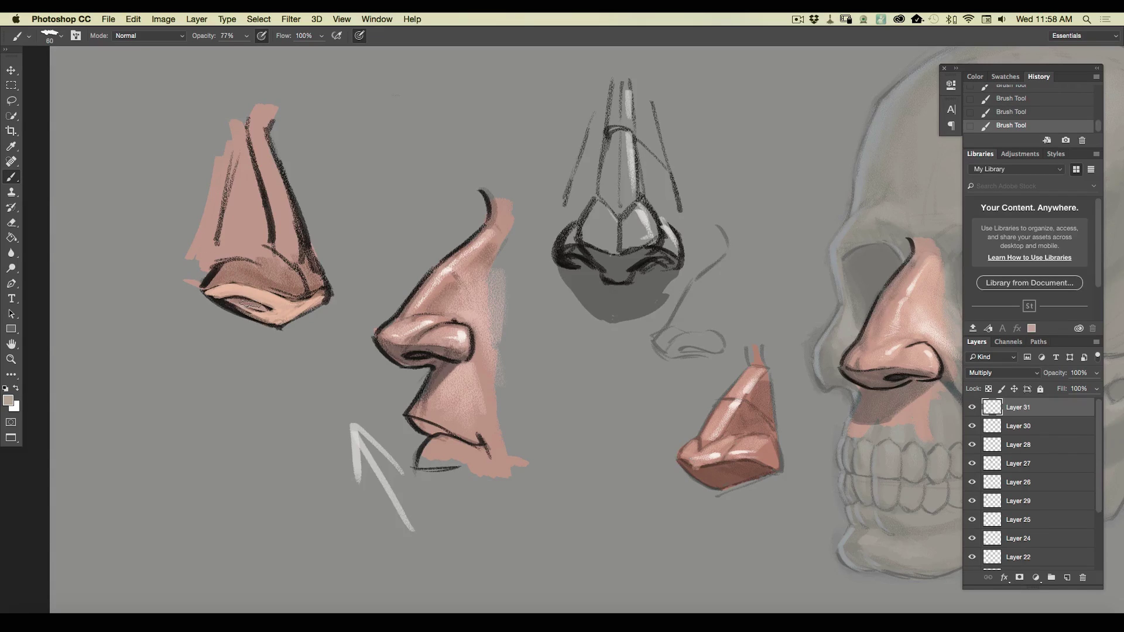
mouse_move(276, 182)
left_mouse_down()
mouse_move(256, 130)
mouse_move(290, 221)
mouse_move(282, 260)
mouse_move(262, 239)
mouse_move(248, 257)
mouse_move(235, 237)
mouse_move(224, 254)
mouse_move(266, 121)
mouse_move(258, 129)
mouse_move(288, 93)
mouse_move(248, 135)
left_mouse_up()
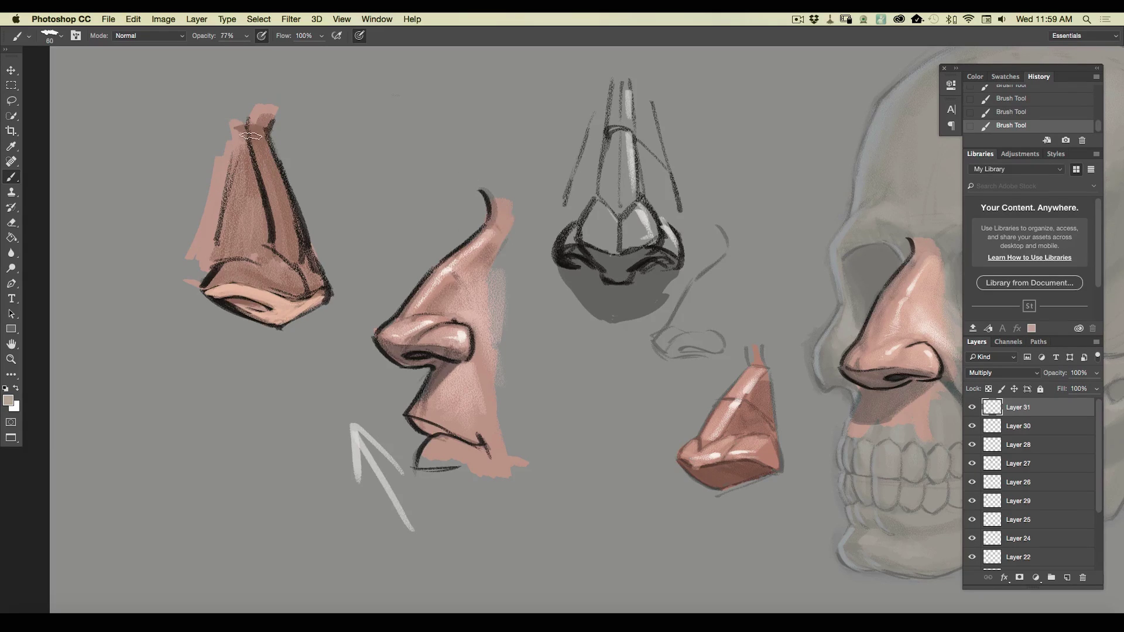
left_click_drag(293, 267, 299, 281)
left_click_drag(228, 167, 197, 282)
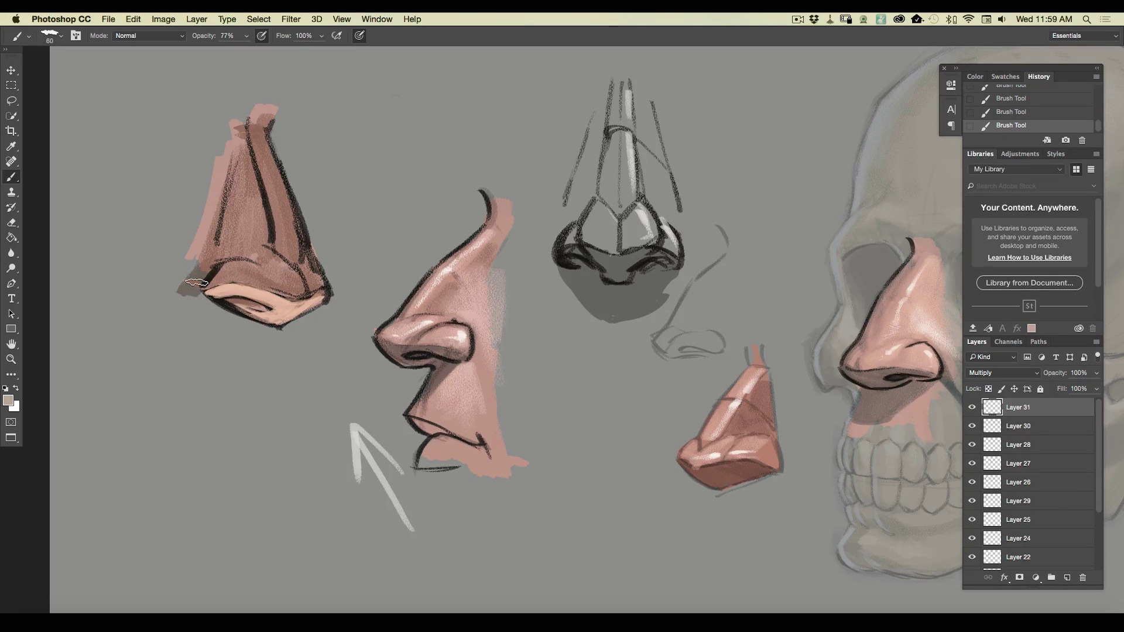
Set the foreground colour to near-black and the brush size to 35 px, and add a new layer
key("super+0")
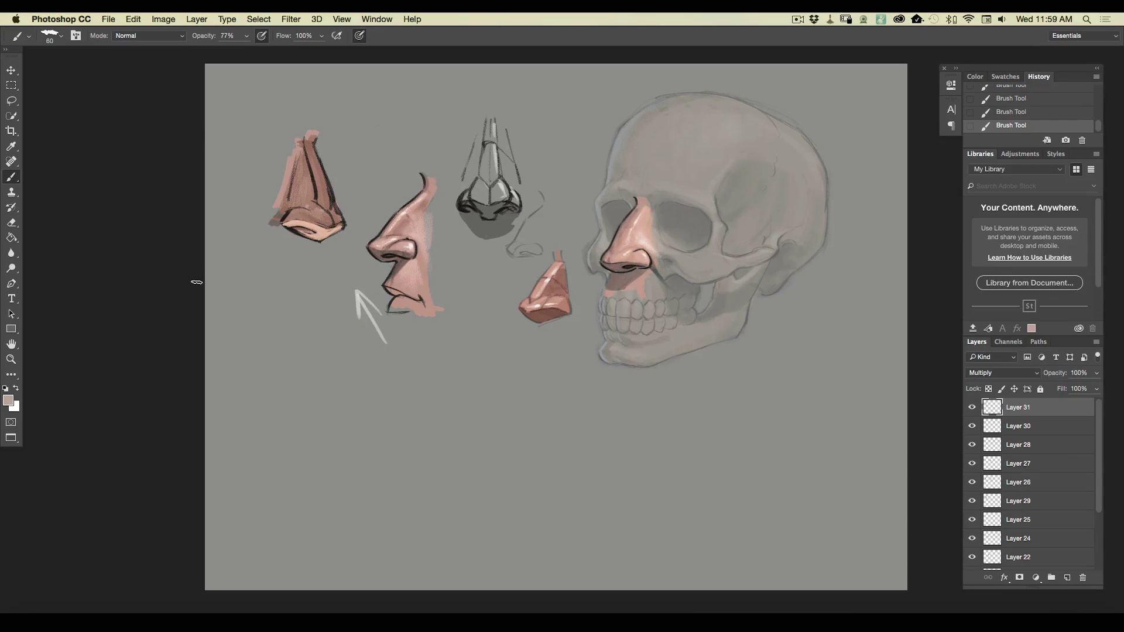
left_click(10, 403)
left_click(243, 540)
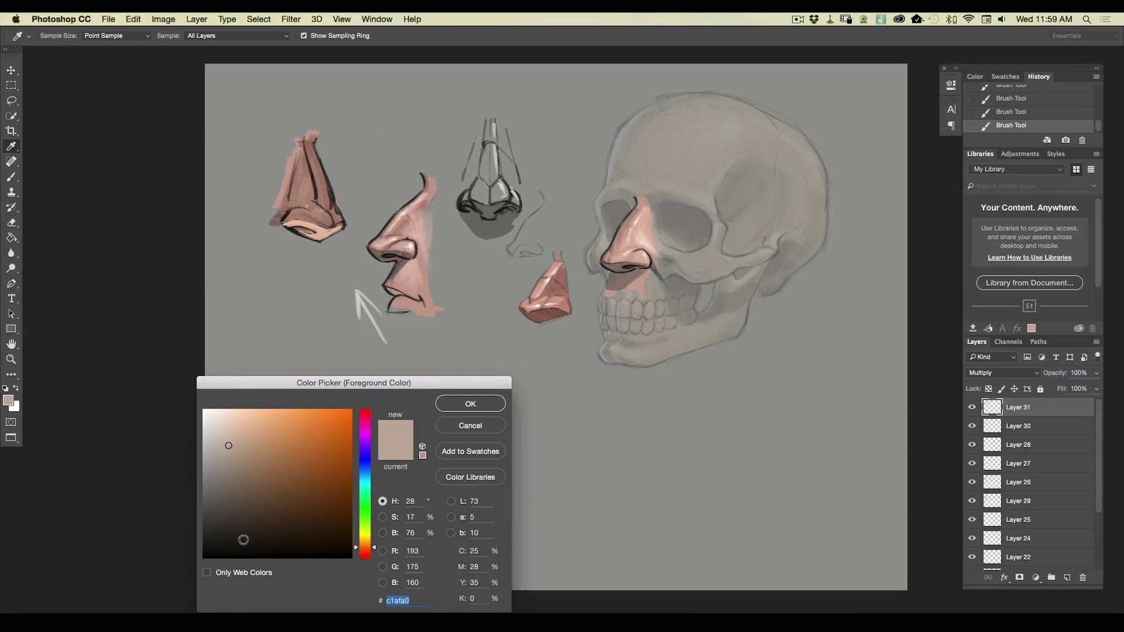
left_click(452, 401)
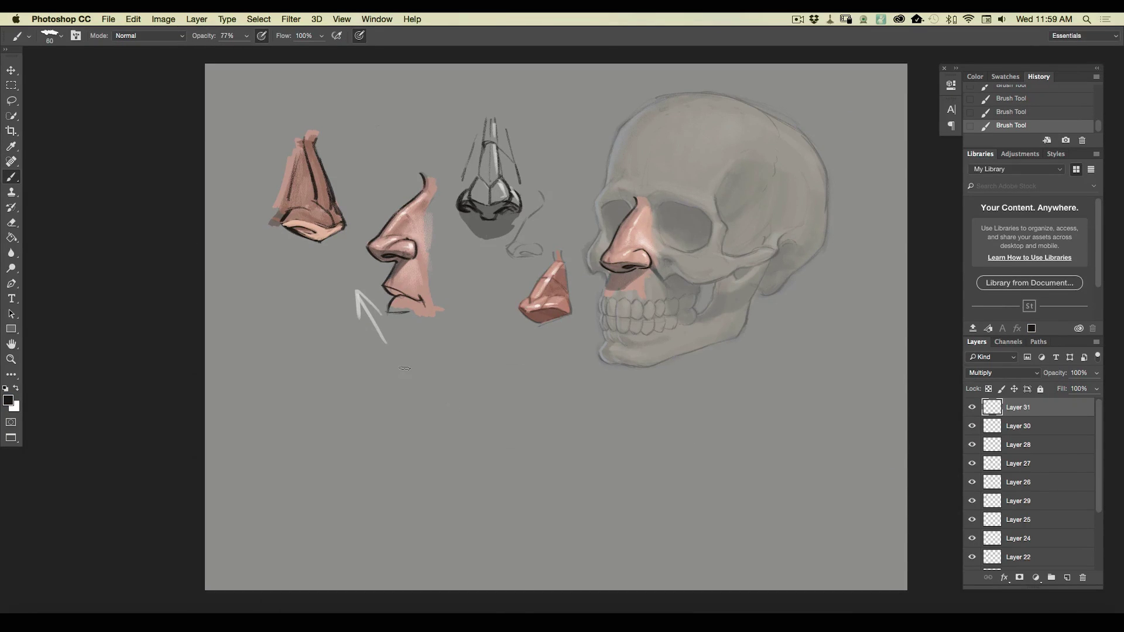
left_click(61, 35)
left_click_drag(82, 55, 78, 55)
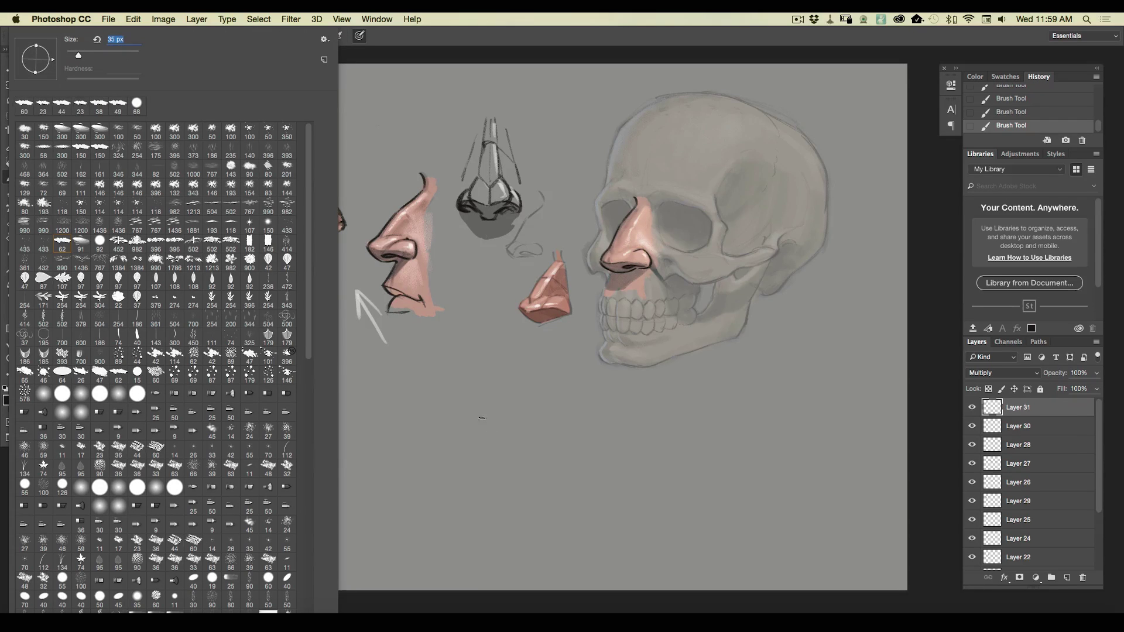
left_click(1066, 579)
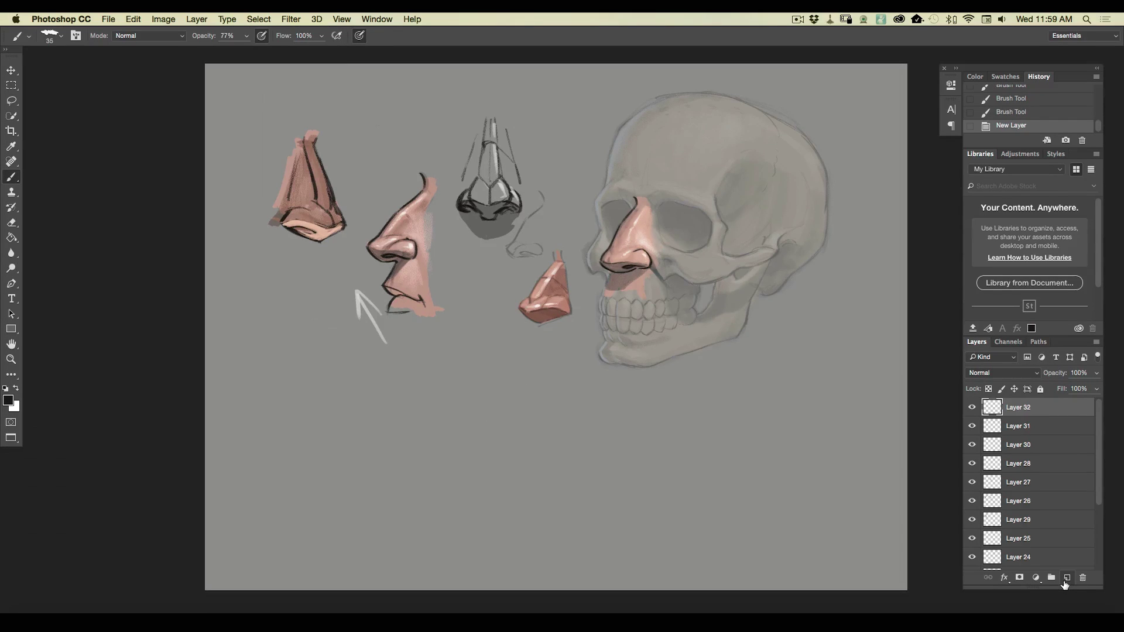
Sketch a large nose seen from below under the painted noses, with bridge, tip, nostril, wing, upper lip line and brow strokes
mouse_move(485, 347)
left_mouse_down()
mouse_move(520, 387)
mouse_move(478, 341)
mouse_move(524, 398)
mouse_move(512, 371)
mouse_move(543, 435)
left_mouse_up()
mouse_move(523, 394)
left_mouse_down()
mouse_move(547, 437)
mouse_move(522, 442)
mouse_move(566, 466)
mouse_move(550, 445)
mouse_move(570, 470)
mouse_move(566, 495)
mouse_move(577, 472)
mouse_move(554, 500)
left_mouse_up()
mouse_move(506, 472)
left_mouse_down()
mouse_move(549, 488)
mouse_move(529, 498)
mouse_move(557, 499)
mouse_move(535, 491)
mouse_move(540, 481)
mouse_move(484, 479)
left_mouse_up()
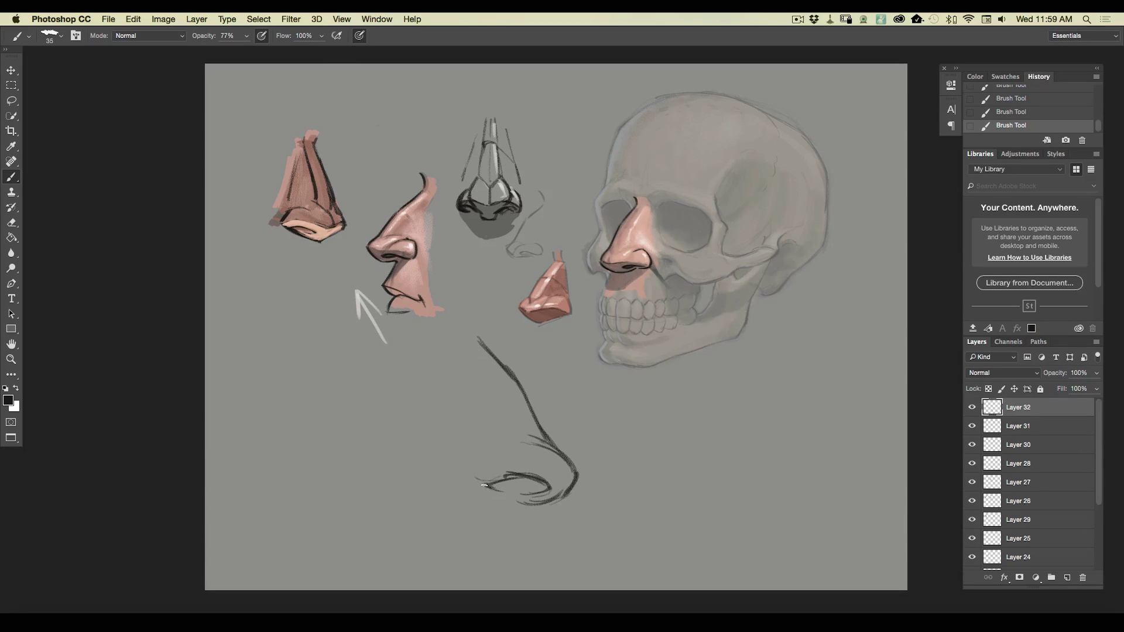
mouse_move(495, 495)
left_mouse_down()
mouse_move(471, 475)
mouse_move(482, 450)
left_mouse_up()
mouse_move(519, 504)
left_mouse_down()
mouse_move(510, 477)
mouse_move(543, 485)
left_mouse_up()
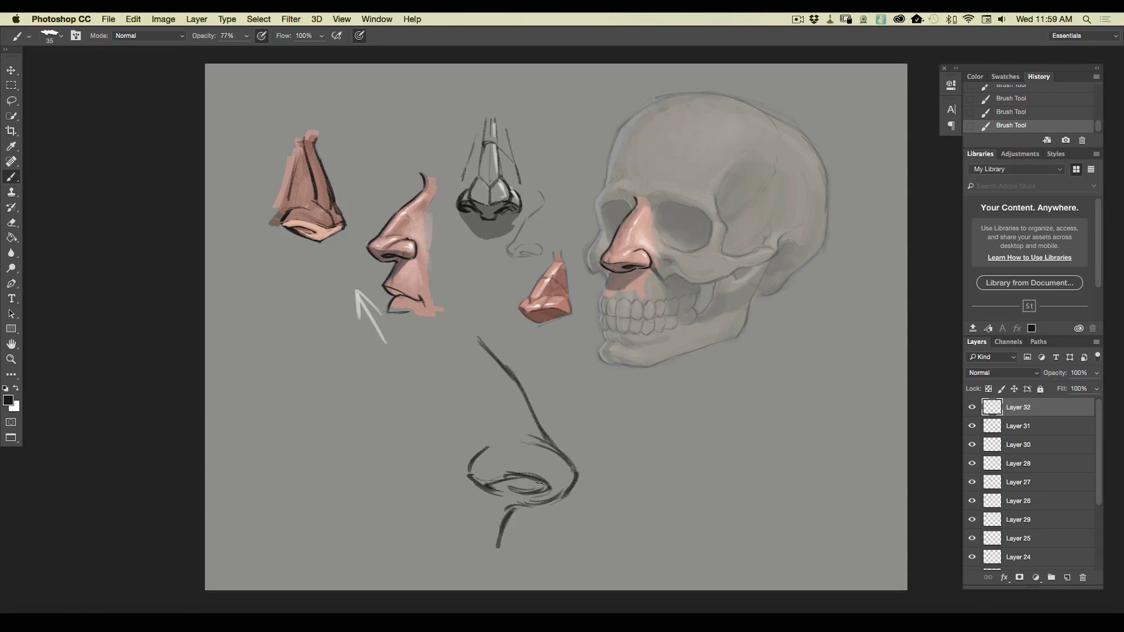
left_click_drag(439, 370, 467, 443)
mouse_move(388, 329)
left_mouse_down()
mouse_move(441, 369)
mouse_move(396, 323)
left_mouse_up()
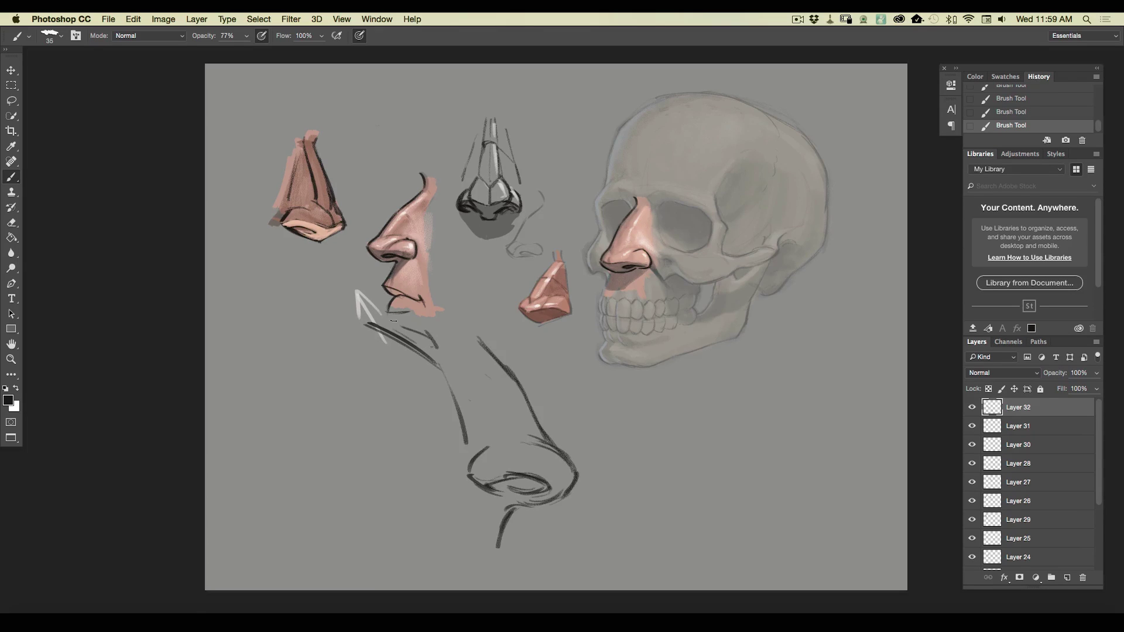
Reposition the large nose sketch and scale it down in the empty area below the painted noses
key("v")
left_click_drag(436, 520, 459, 529)
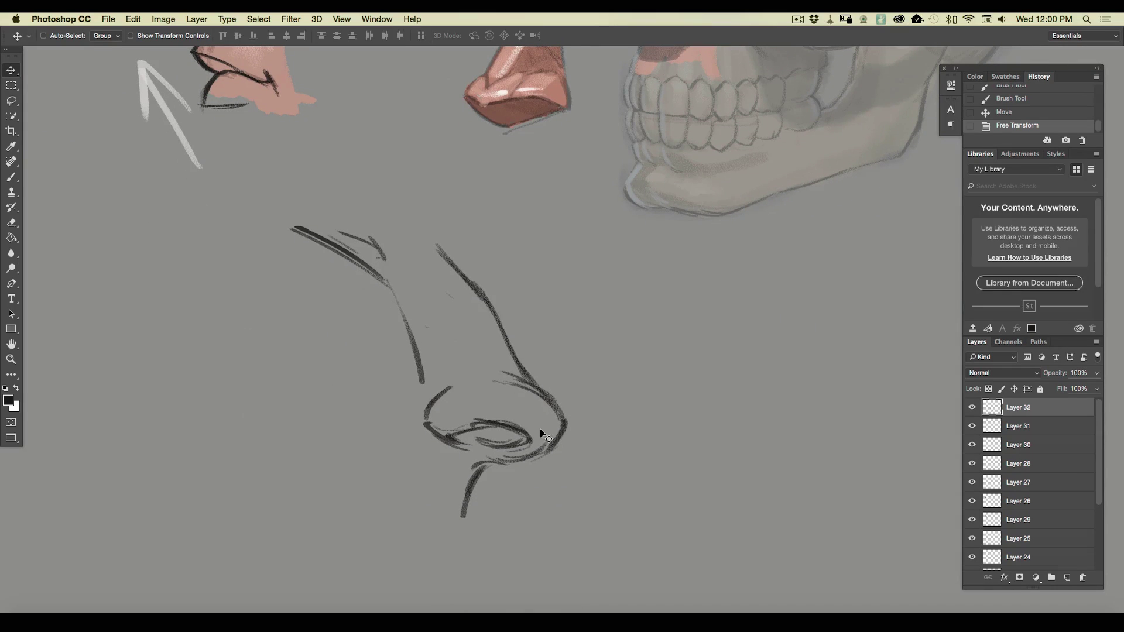
left_click(12, 181)
left_click(553, 432)
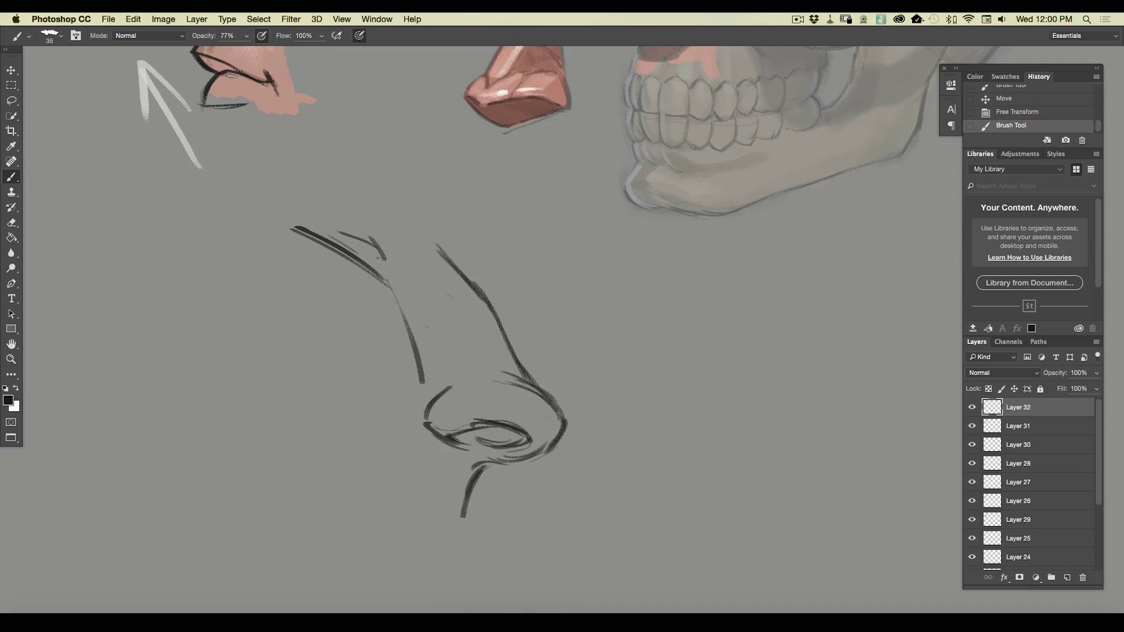
Define the lower nose's underside plane and wing top, fill the nostril dark, and strengthen the philtrum with an upper lip line
scroll(189, 278, "up", 5)
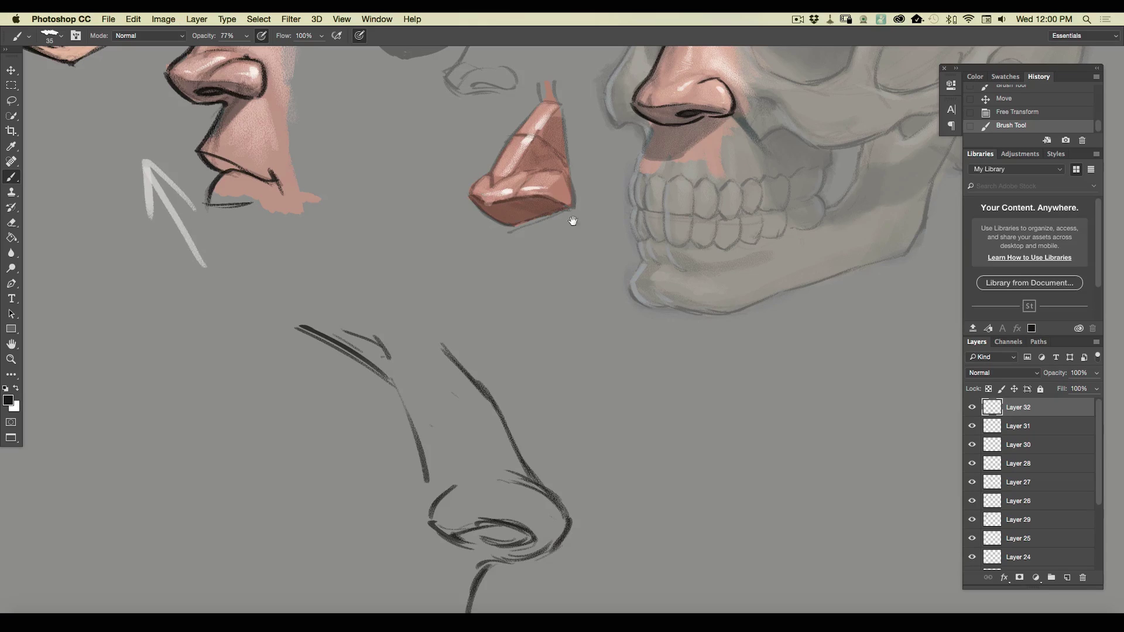
scroll(573, 221, "down", 8)
mouse_move(477, 362)
left_mouse_down()
mouse_move(495, 373)
mouse_move(425, 346)
mouse_move(352, 371)
left_mouse_up()
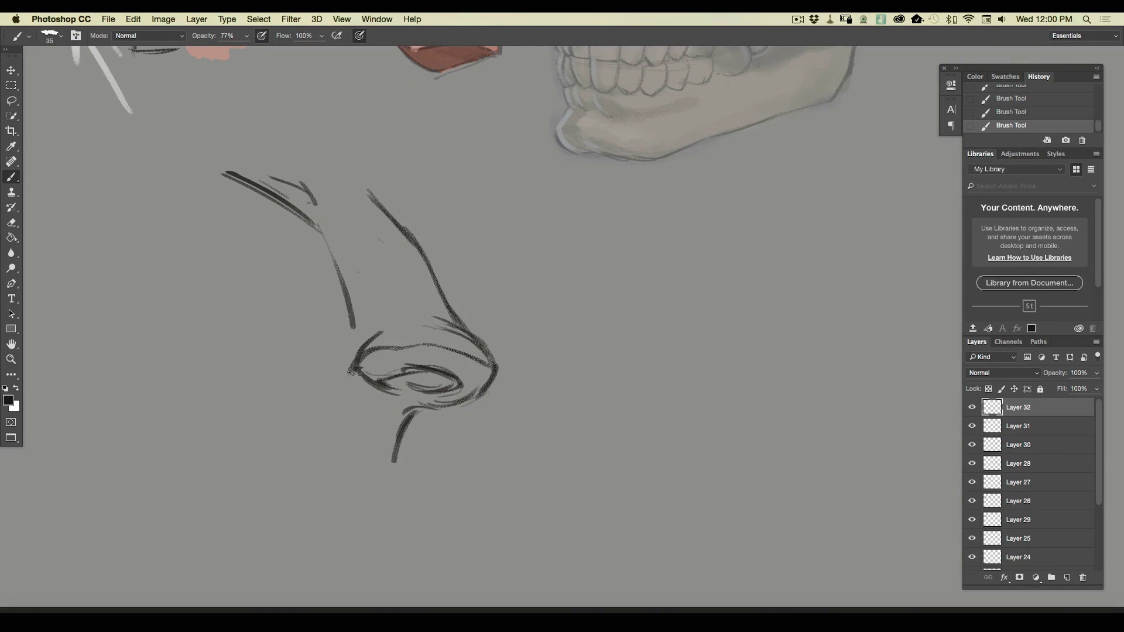
left_click_drag(372, 332, 424, 324)
mouse_move(481, 380)
left_mouse_down()
mouse_move(410, 415)
mouse_move(383, 462)
mouse_move(395, 478)
mouse_move(286, 481)
mouse_move(277, 486)
left_mouse_up()
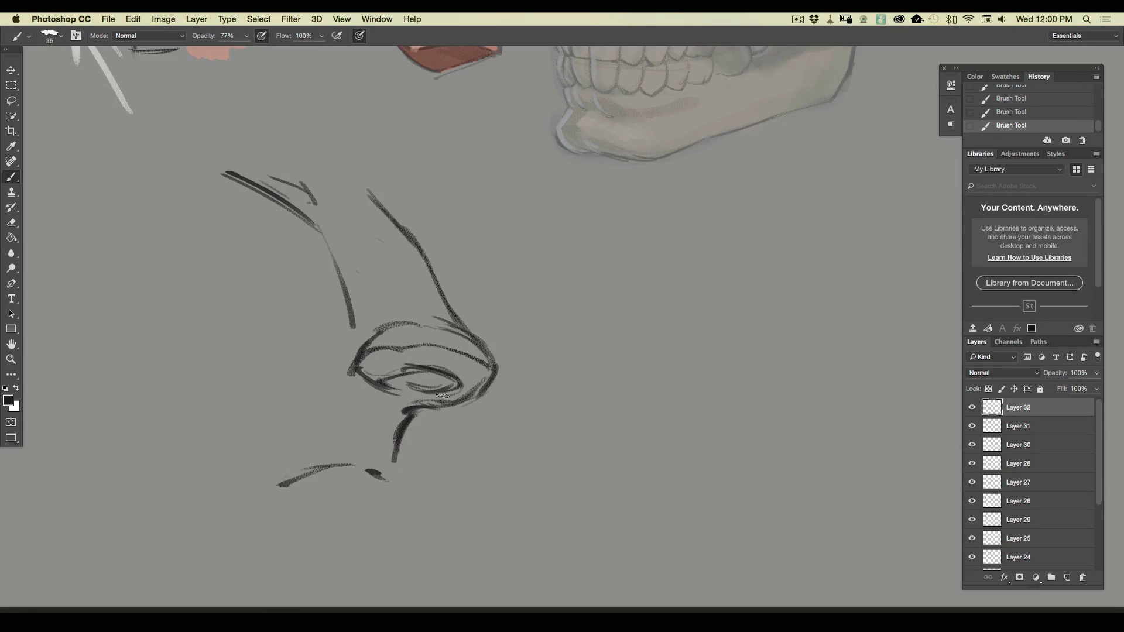
mouse_move(427, 388)
left_mouse_down()
mouse_move(417, 381)
mouse_move(445, 372)
mouse_move(392, 382)
mouse_move(409, 372)
left_mouse_up()
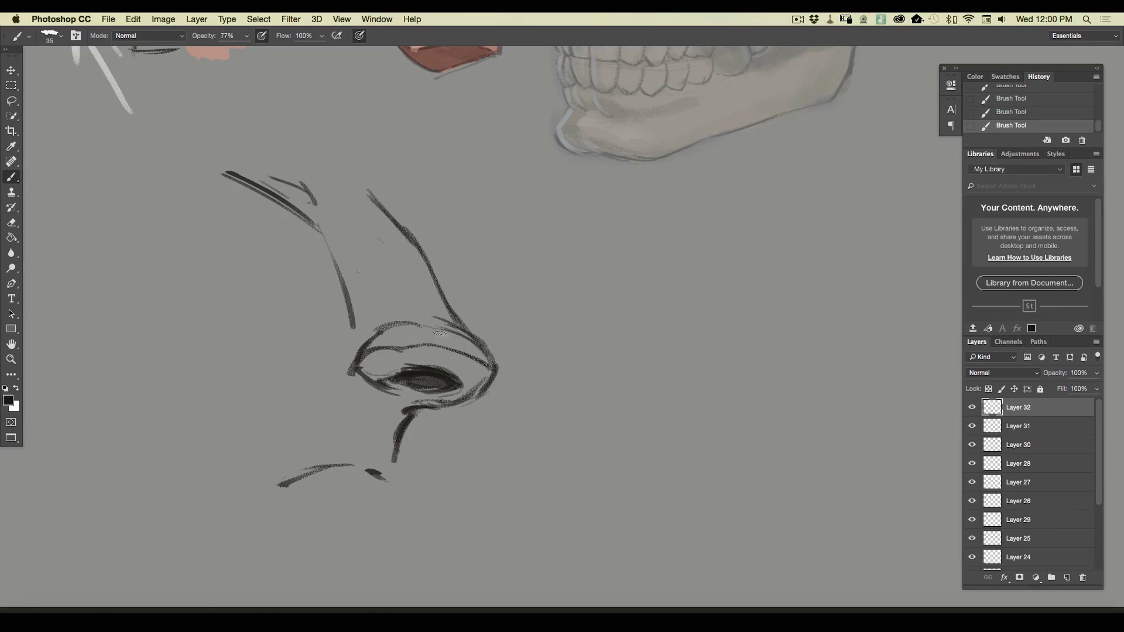
Add brow arcs, the brow notch at the bridge and a closed eye above the large nose seen from below
mouse_move(318, 254)
left_mouse_down()
mouse_move(132, 171)
mouse_move(255, 187)
left_mouse_up()
mouse_move(405, 201)
left_mouse_down()
mouse_move(295, 95)
mouse_move(237, 70)
left_mouse_up()
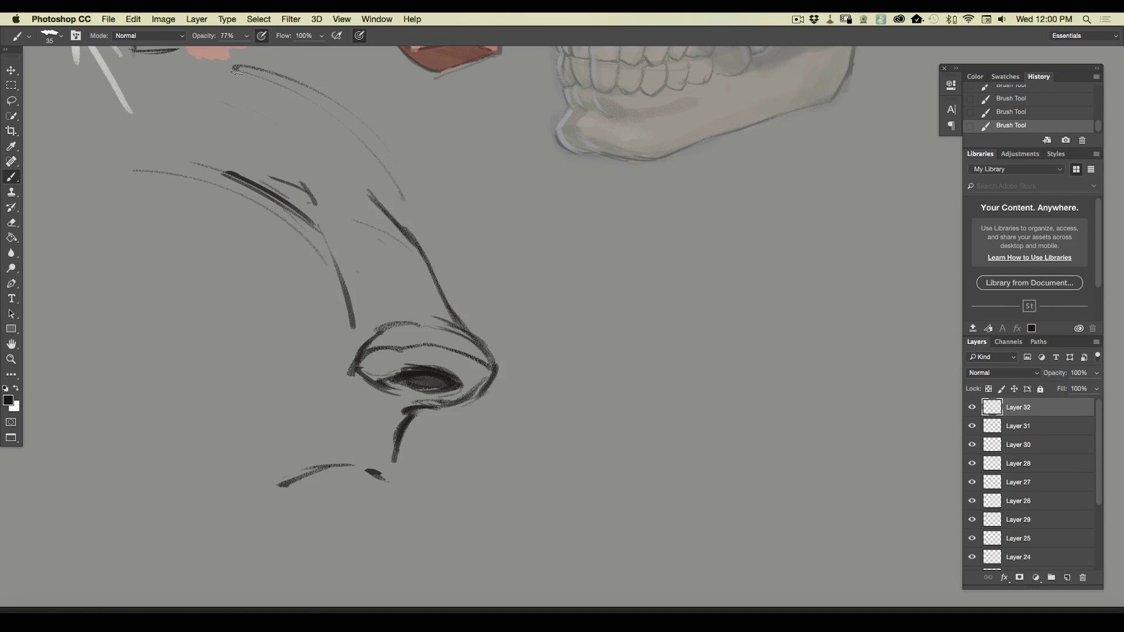
left_click_drag(374, 202, 395, 167)
left_click_drag(377, 164, 359, 181)
mouse_move(386, 158)
left_mouse_down()
mouse_move(345, 117)
mouse_move(264, 74)
mouse_move(300, 59)
left_mouse_up()
mouse_move(302, 202)
left_mouse_down()
mouse_move(315, 232)
mouse_move(328, 220)
mouse_move(319, 209)
mouse_move(249, 161)
mouse_move(304, 176)
left_mouse_up()
left_click_drag(234, 175, 300, 179)
mouse_move(241, 165)
left_mouse_down()
mouse_move(276, 168)
mouse_move(257, 156)
mouse_move(329, 176)
left_mouse_up()
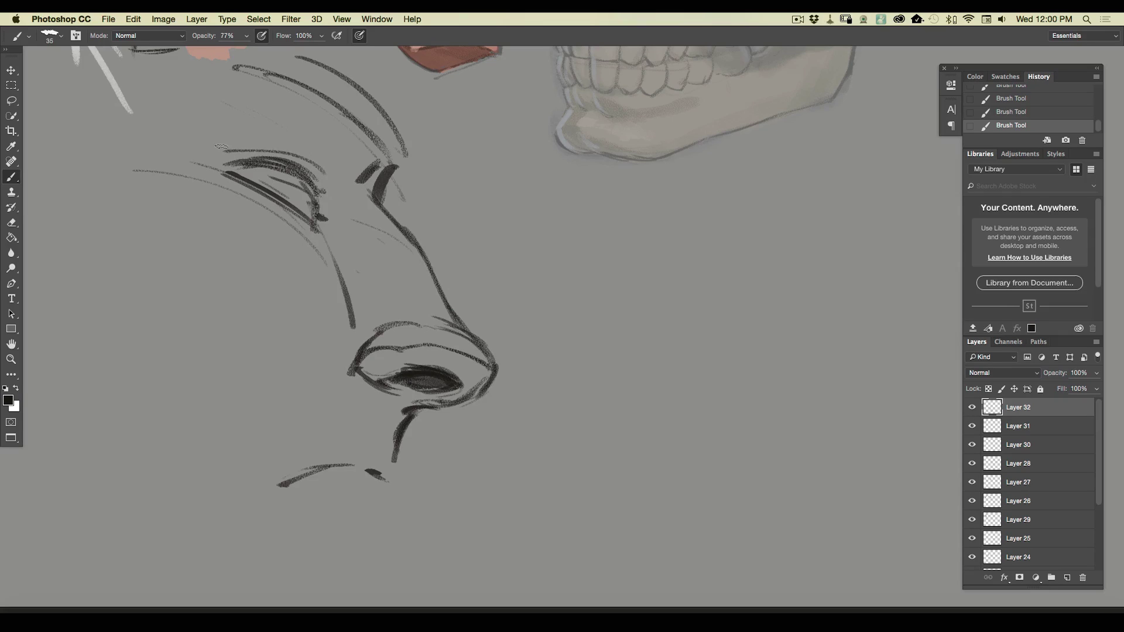
left_click_drag(330, 218, 320, 214)
Lasso the closed eye, move it slightly away from the nose bridge, and clear the selection
left_click(11, 101)
left_click_drag(211, 185, 213, 187)
key("v")
left_click_drag(274, 207, 256, 209)
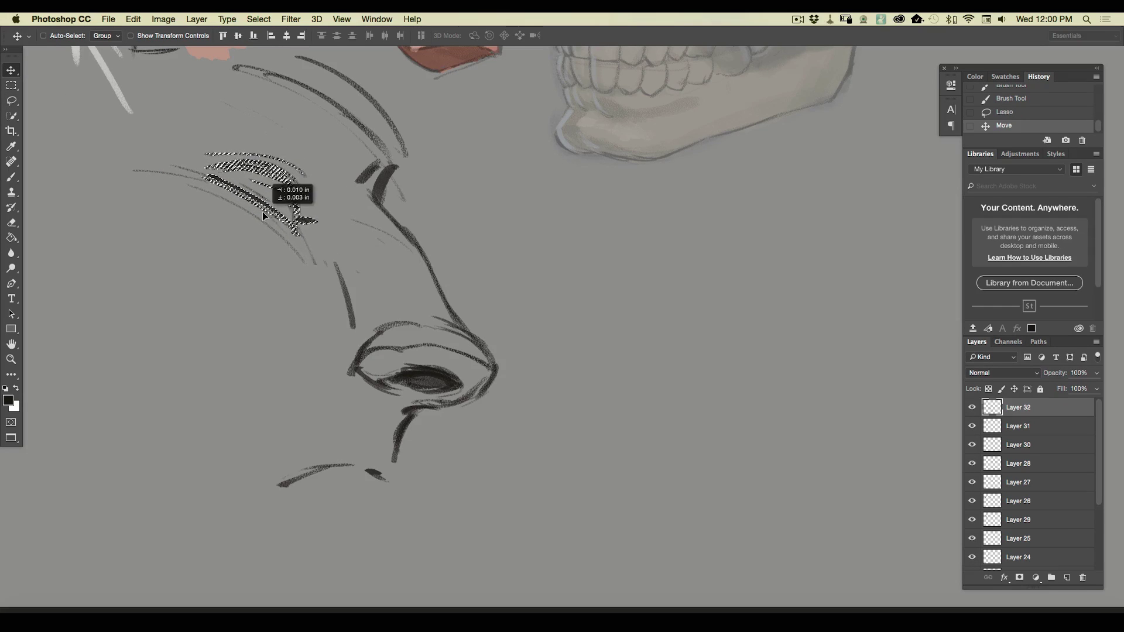
left_click(12, 179)
left_click(258, 19)
left_click(257, 42)
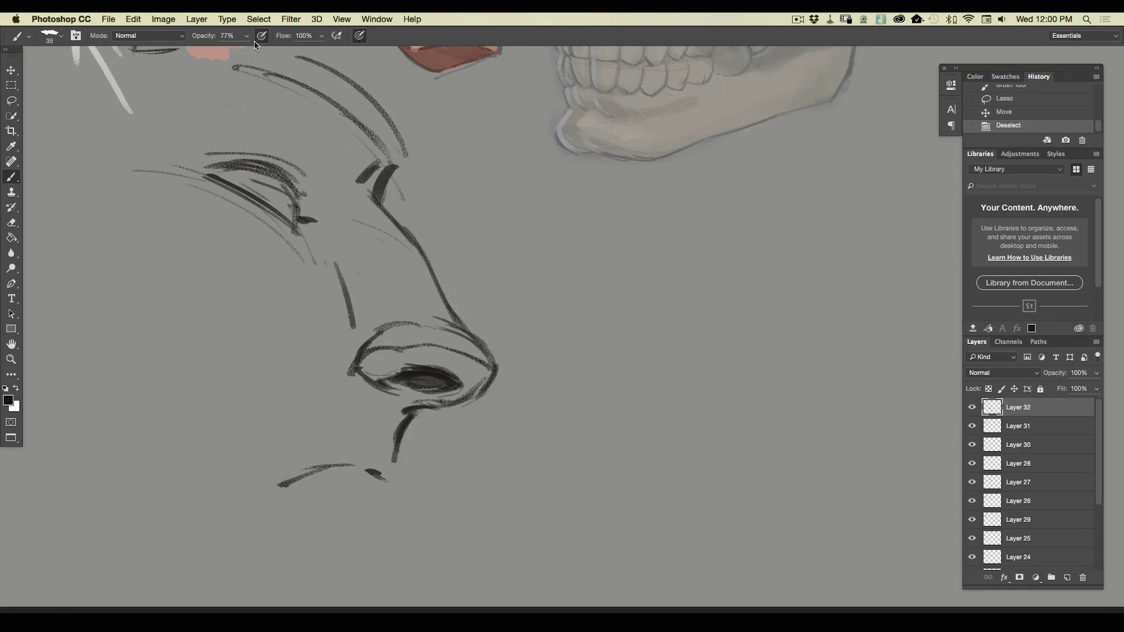
Extend the philtrum into an upper lip outline and mark the mouth corner under the nose
left_click_drag(400, 446, 398, 477)
mouse_move(402, 474)
left_mouse_down()
mouse_move(374, 495)
mouse_move(400, 479)
left_mouse_up()
left_click_drag(396, 481, 351, 465)
left_click_drag(362, 467, 294, 475)
mouse_move(367, 494)
left_mouse_down()
mouse_move(283, 498)
mouse_move(240, 474)
left_mouse_up()
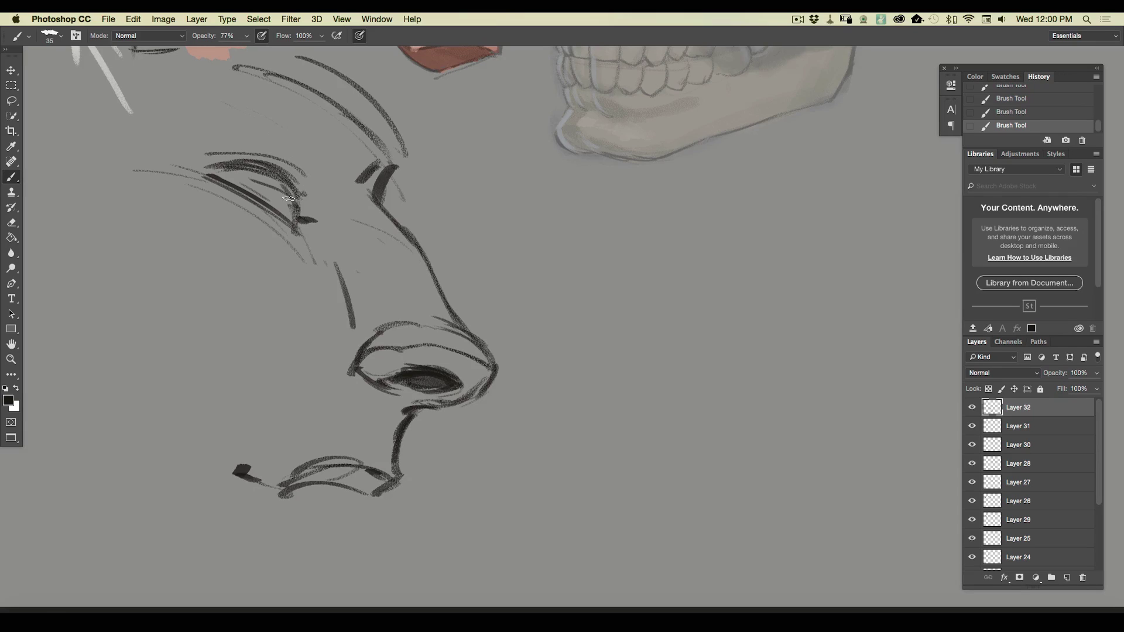
Darken the closed eye's upper and lower lids and add light strokes on the bridge and forehead
left_click_drag(314, 195, 263, 159)
mouse_move(310, 196)
left_mouse_down()
mouse_move(263, 161)
mouse_move(300, 191)
mouse_move(259, 159)
mouse_move(235, 161)
mouse_move(297, 227)
mouse_move(236, 183)
mouse_move(293, 201)
mouse_move(294, 219)
mouse_move(189, 170)
left_mouse_up()
left_click_drag(302, 247, 209, 189)
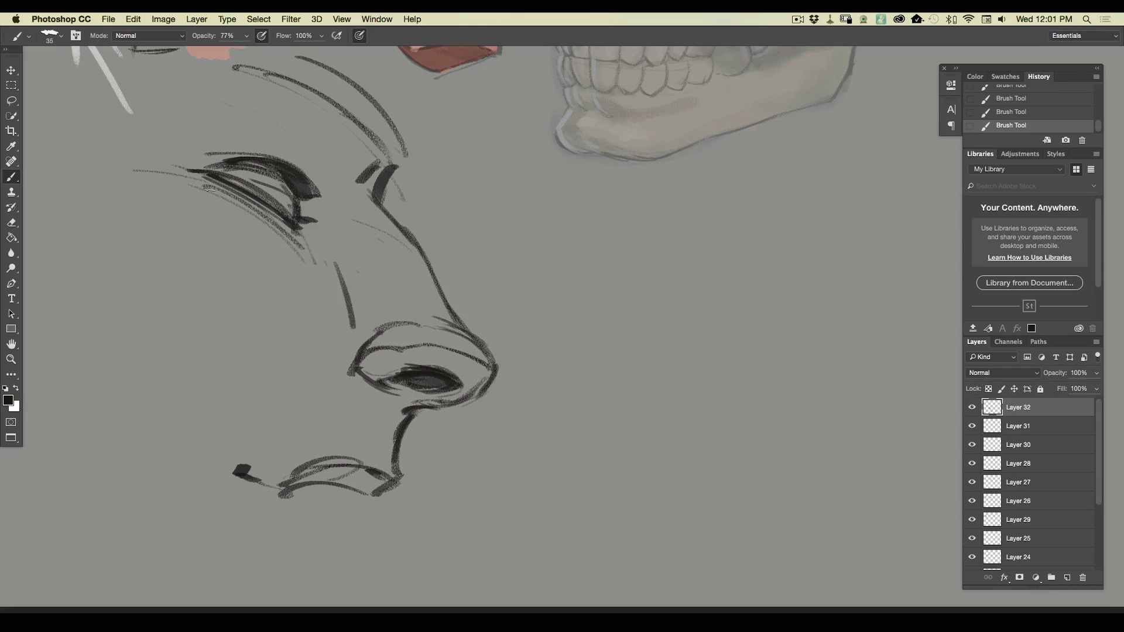
left_click_drag(339, 184, 374, 224)
left_click_drag(191, 83, 220, 92)
Draw three long slanted guide lines in front of the face, and sketch the mouth line and lower lip
left_click_drag(583, 231, 656, 477)
left_click_drag(544, 237, 594, 424)
left_click_drag(487, 186, 552, 455)
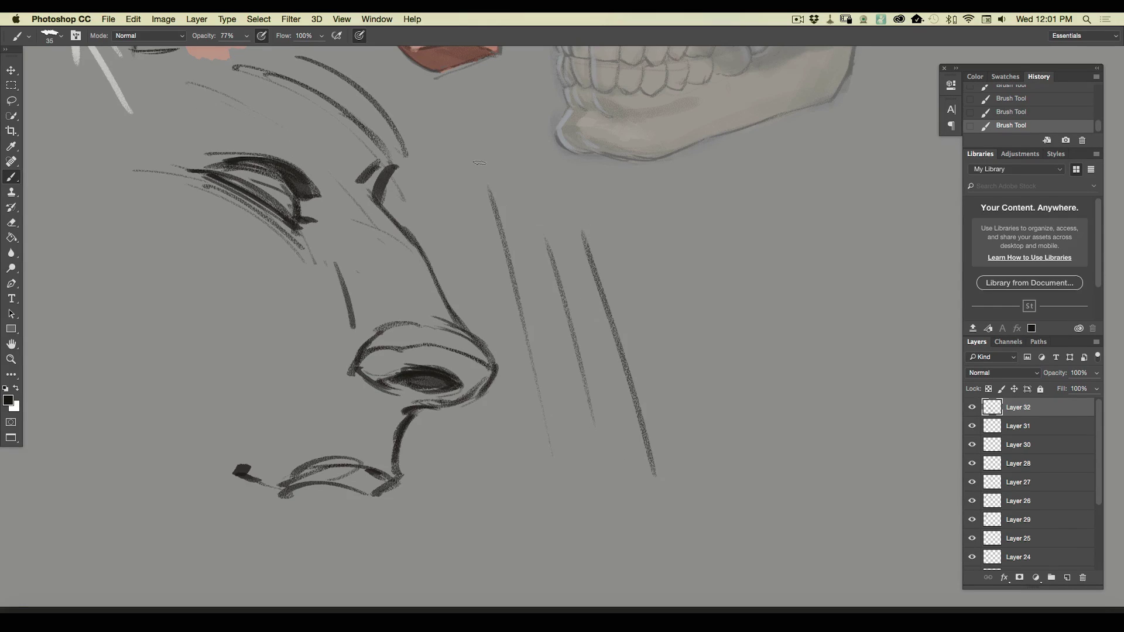
mouse_move(368, 495)
left_mouse_down()
mouse_move(400, 539)
mouse_move(262, 484)
mouse_move(395, 556)
mouse_move(381, 573)
left_mouse_up()
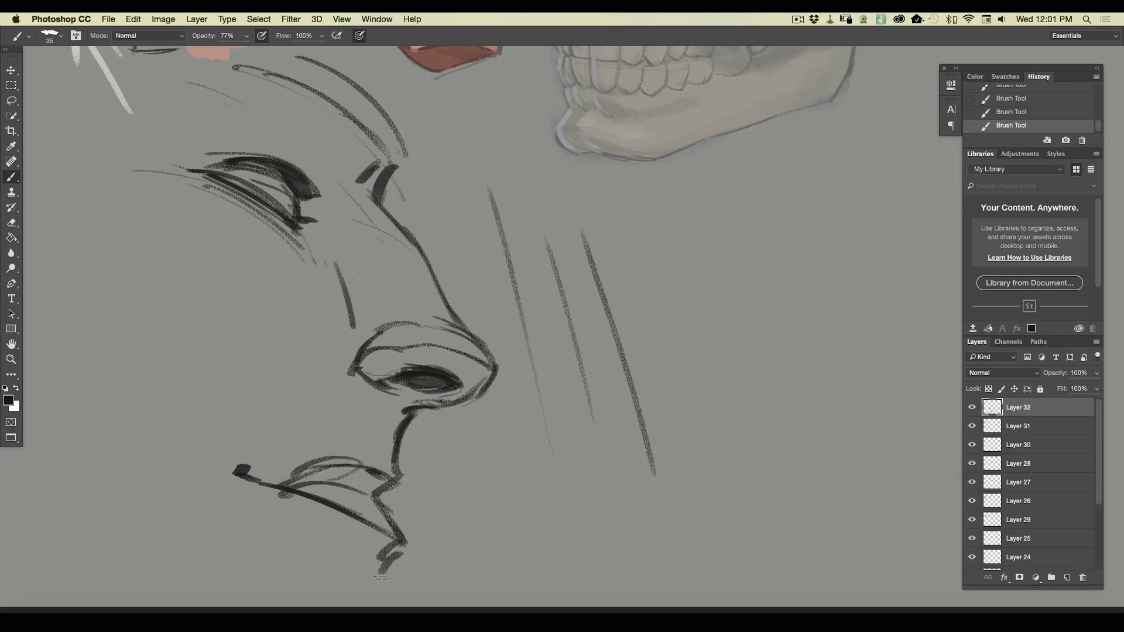
Scale down the face sketch with Free Transform and place it in the canvas's lower-left area
key("super+0")
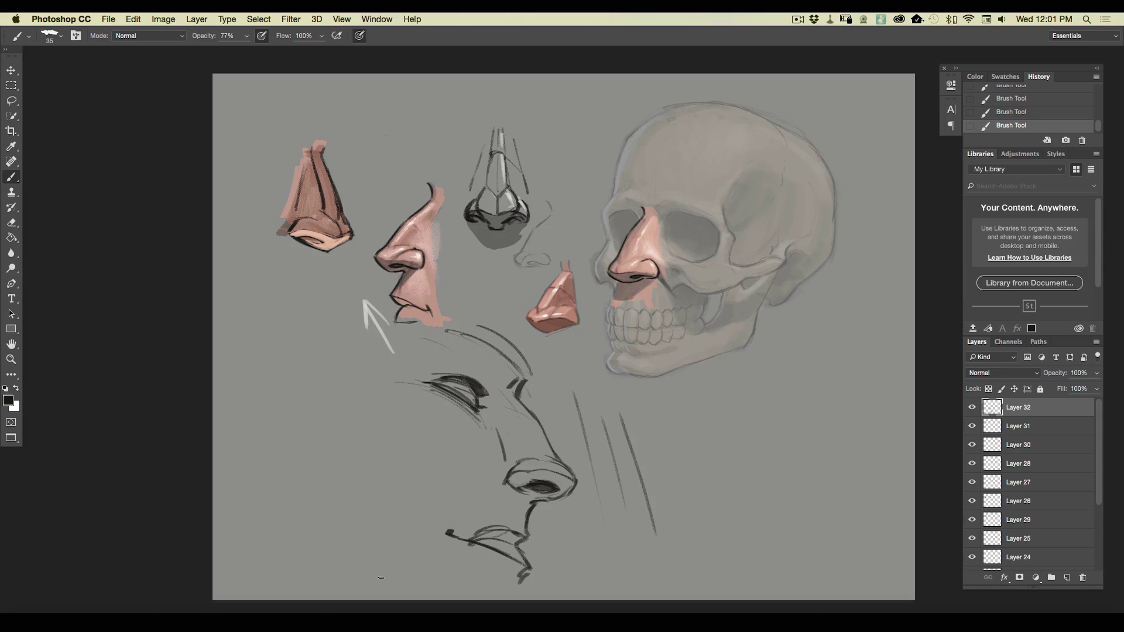
left_click(134, 20)
left_click(145, 257)
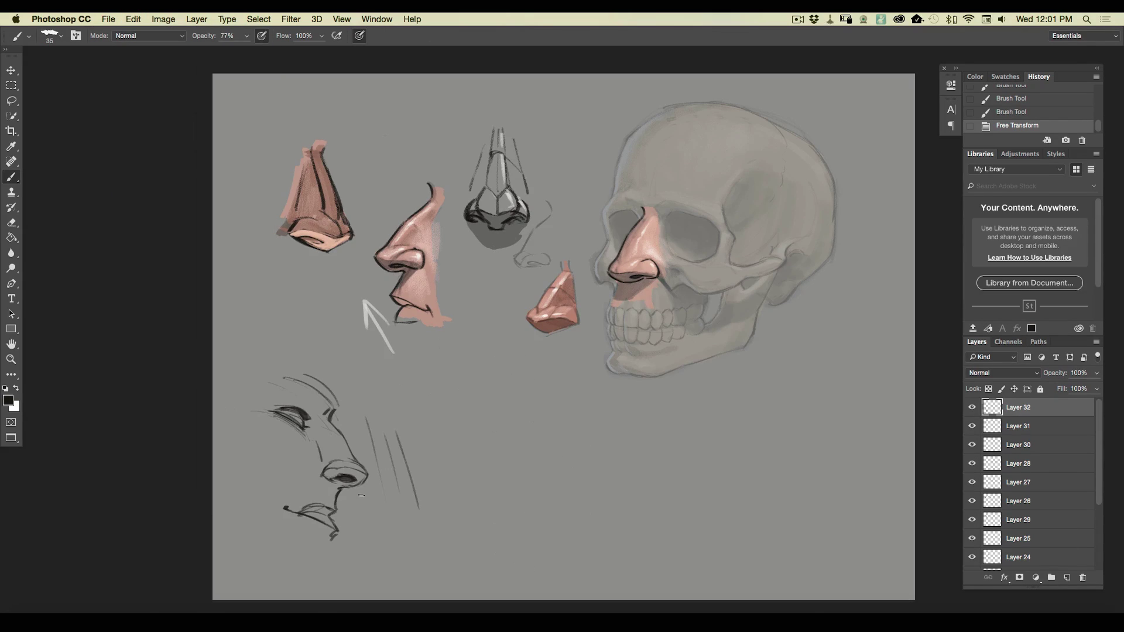
Set the brush size to 27 px and add a new layer above the face sketch
key("super+equal")
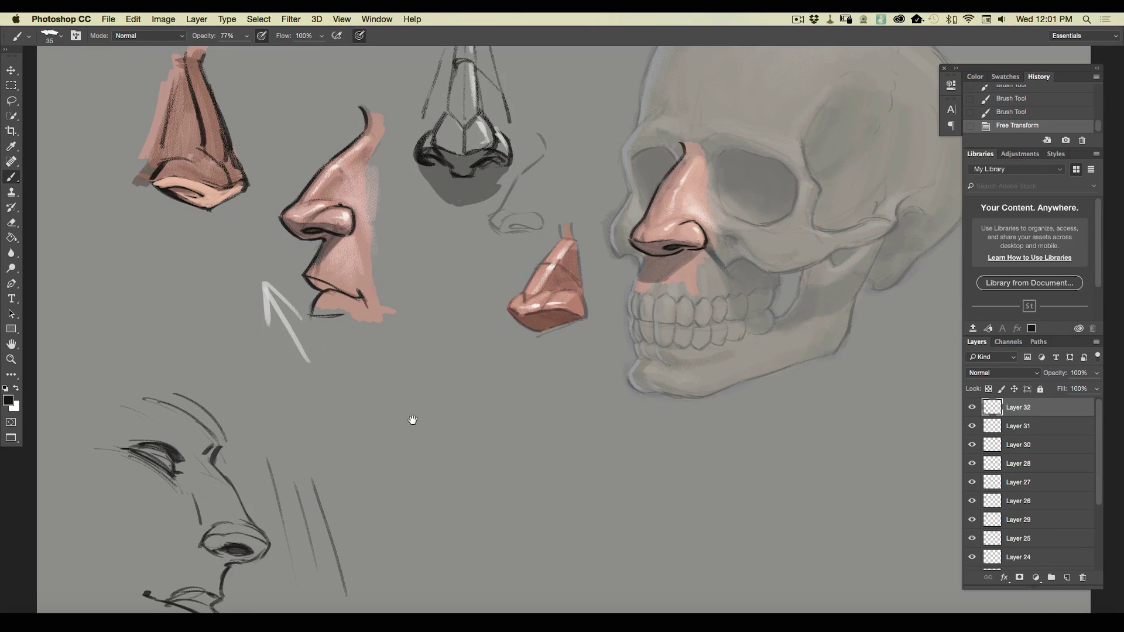
left_click_drag(363, 399, 274, 275)
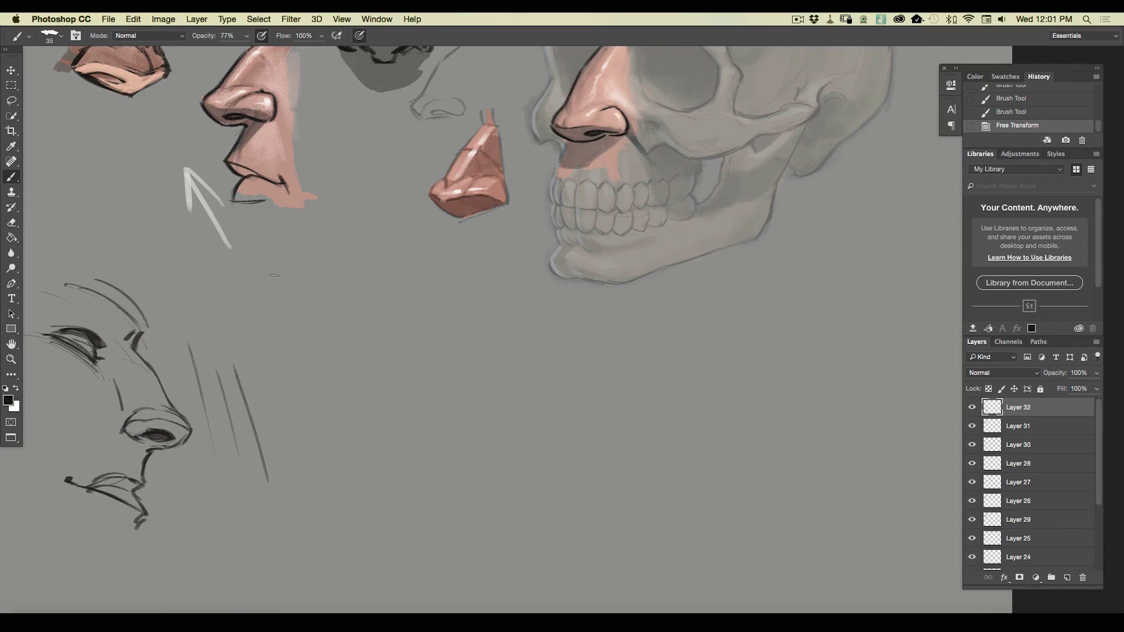
left_click(57, 37)
left_click_drag(76, 55, 74, 55)
left_click(451, 264)
left_click(1061, 576)
Start a face seen from far below beside the first one, sketching its brow arcs, nose root and short bridge
mouse_move(515, 355)
left_mouse_down()
mouse_move(546, 375)
mouse_move(542, 366)
mouse_move(532, 367)
mouse_move(533, 396)
mouse_move(540, 359)
mouse_move(530, 406)
left_mouse_up()
mouse_move(514, 334)
left_mouse_down()
mouse_move(525, 355)
mouse_move(470, 340)
left_mouse_up()
mouse_move(530, 357)
left_mouse_down()
mouse_move(513, 331)
mouse_move(523, 332)
mouse_move(491, 314)
mouse_move(575, 380)
left_mouse_up()
mouse_move(528, 318)
left_mouse_down()
mouse_move(609, 364)
mouse_move(624, 419)
left_mouse_up()
left_click_drag(416, 257, 499, 298)
mouse_move(440, 257)
left_mouse_down()
mouse_move(396, 258)
mouse_move(493, 277)
mouse_move(421, 262)
left_mouse_up()
left_click_drag(501, 323, 560, 380)
left_click_drag(507, 343, 495, 359)
left_click_drag(530, 369, 548, 396)
mouse_move(532, 358)
left_mouse_down()
mouse_move(547, 371)
mouse_move(536, 403)
left_mouse_up()
mouse_move(508, 343)
left_mouse_down()
mouse_move(530, 355)
mouse_move(475, 357)
left_mouse_up()
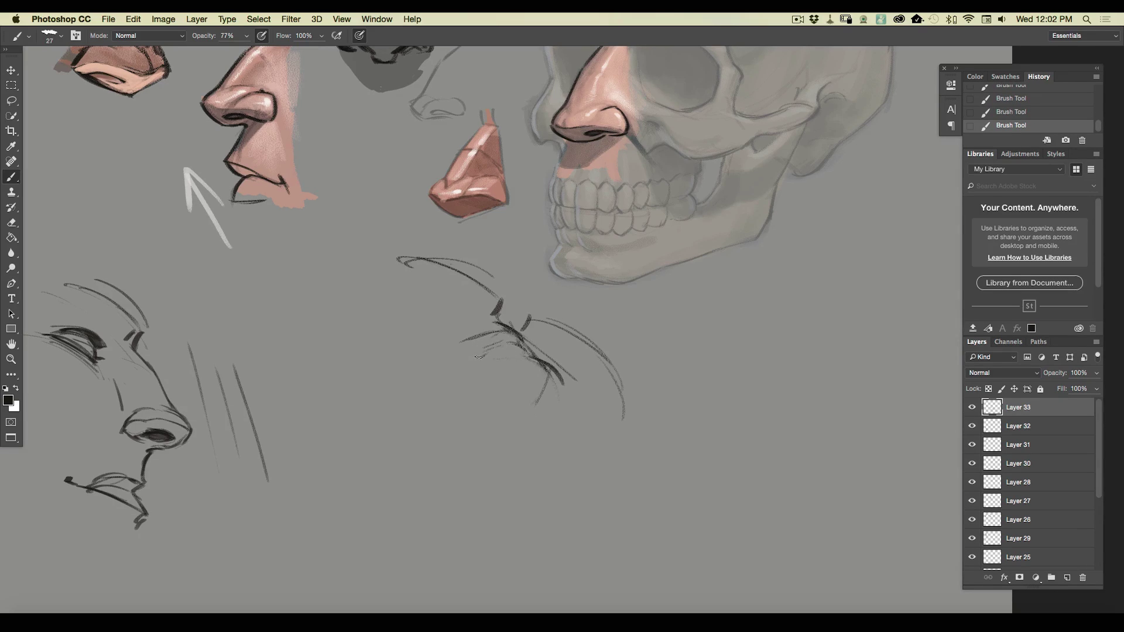
Sketch the foreshortened nose's rounded tip, inner nostril edges and both outer wings
left_click_drag(547, 369, 533, 411)
mouse_move(556, 364)
left_mouse_down()
mouse_move(577, 406)
mouse_move(567, 414)
left_mouse_up()
mouse_move(565, 417)
left_mouse_down()
mouse_move(512, 449)
mouse_move(491, 438)
mouse_move(498, 433)
left_mouse_up()
mouse_move(505, 388)
left_mouse_down()
mouse_move(492, 436)
mouse_move(508, 412)
left_mouse_up()
mouse_move(534, 363)
left_mouse_down()
mouse_move(535, 408)
mouse_move(550, 378)
mouse_move(502, 439)
left_mouse_up()
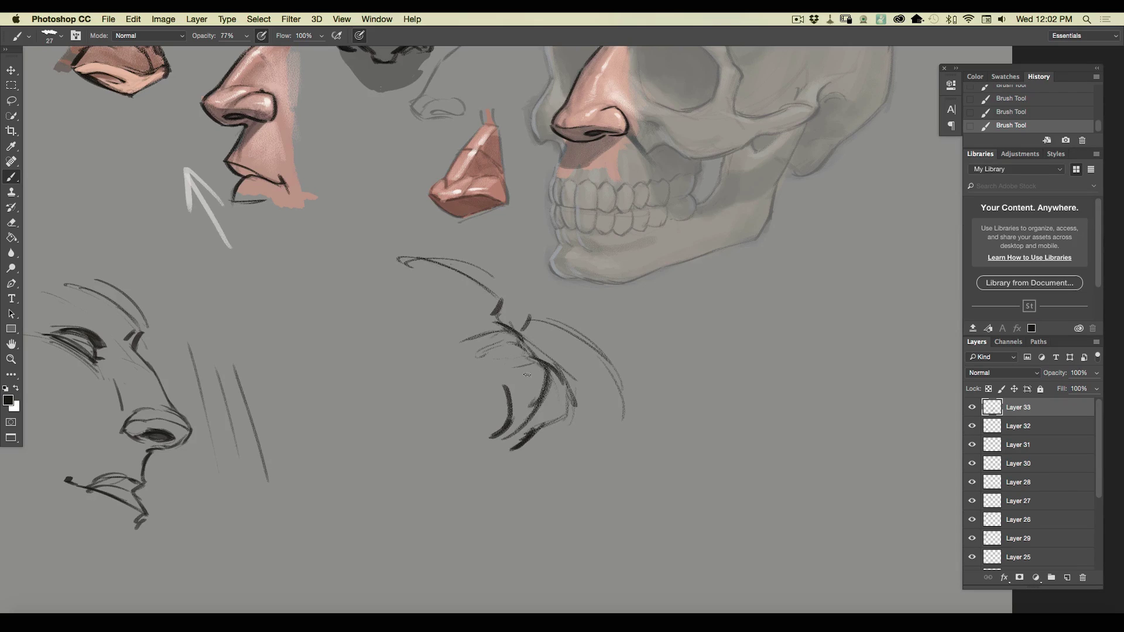
mouse_move(502, 358)
left_mouse_down()
mouse_move(565, 391)
mouse_move(571, 410)
mouse_move(562, 372)
mouse_move(552, 386)
mouse_move(572, 394)
mouse_move(555, 457)
mouse_move(569, 436)
mouse_move(536, 470)
left_mouse_up()
mouse_move(567, 425)
left_mouse_down()
mouse_move(560, 466)
mouse_move(531, 473)
left_mouse_up()
mouse_move(487, 366)
left_mouse_down()
mouse_move(448, 380)
mouse_move(436, 404)
mouse_move(447, 417)
left_mouse_up()
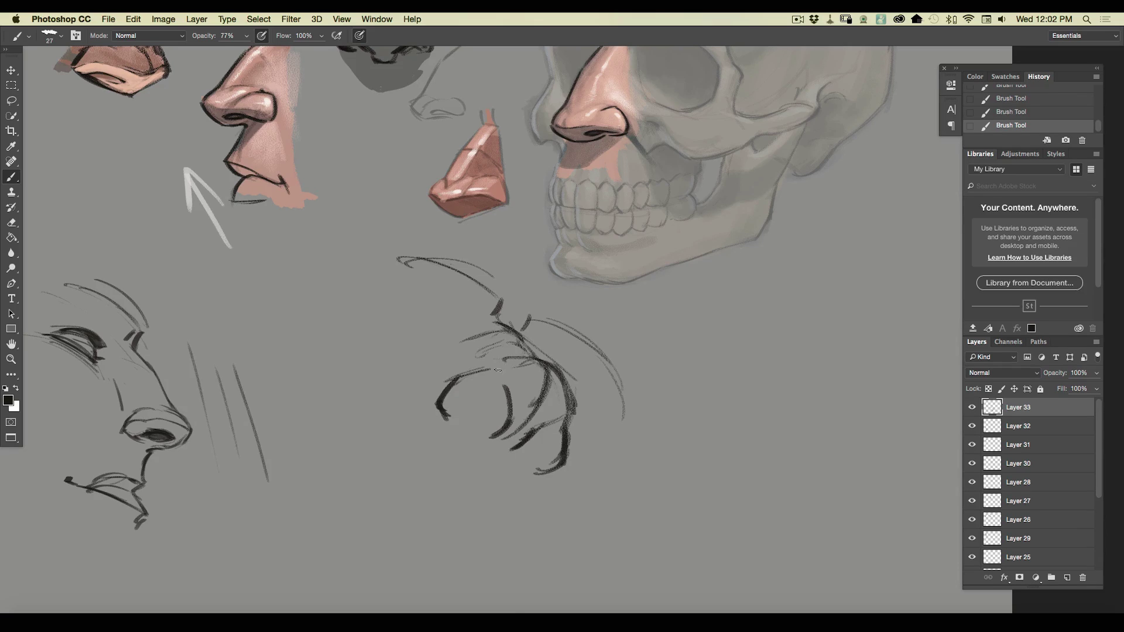
Draw and thicken the arched rims of both nostrils on the foreshortened nose
left_click_drag(504, 382, 461, 415)
left_click_drag(549, 431, 530, 459)
mouse_move(537, 432)
left_mouse_down()
mouse_move(553, 433)
mouse_move(536, 464)
left_mouse_up()
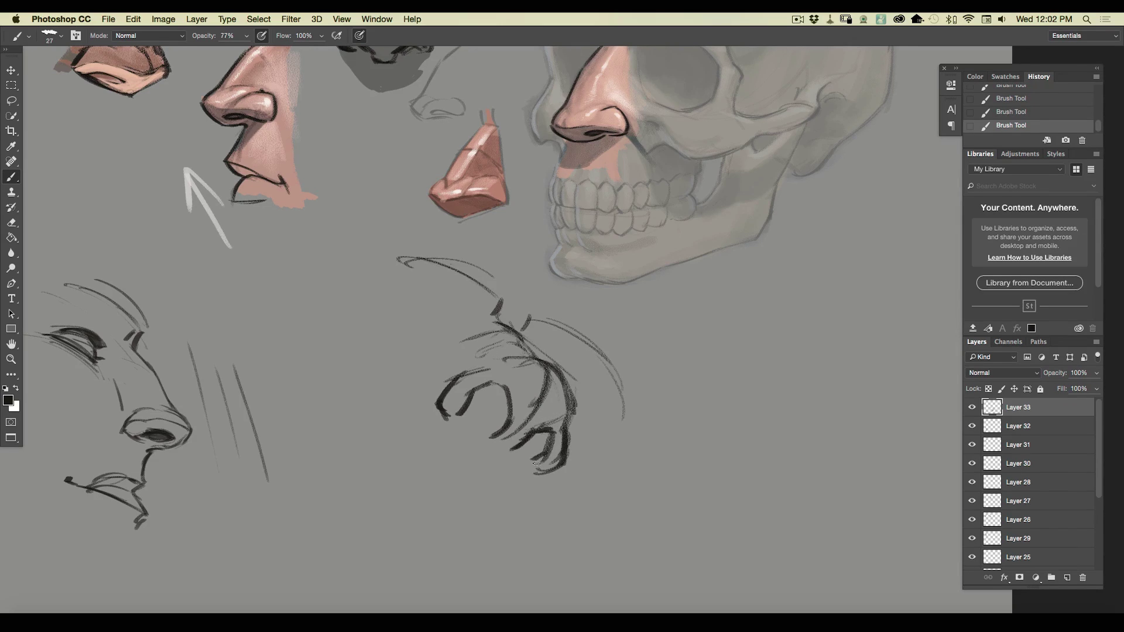
mouse_move(510, 418)
left_mouse_down()
mouse_move(507, 394)
mouse_move(482, 398)
mouse_move(485, 374)
mouse_move(452, 385)
left_mouse_up()
mouse_move(553, 430)
left_mouse_down()
mouse_move(549, 462)
mouse_move(537, 457)
left_mouse_up()
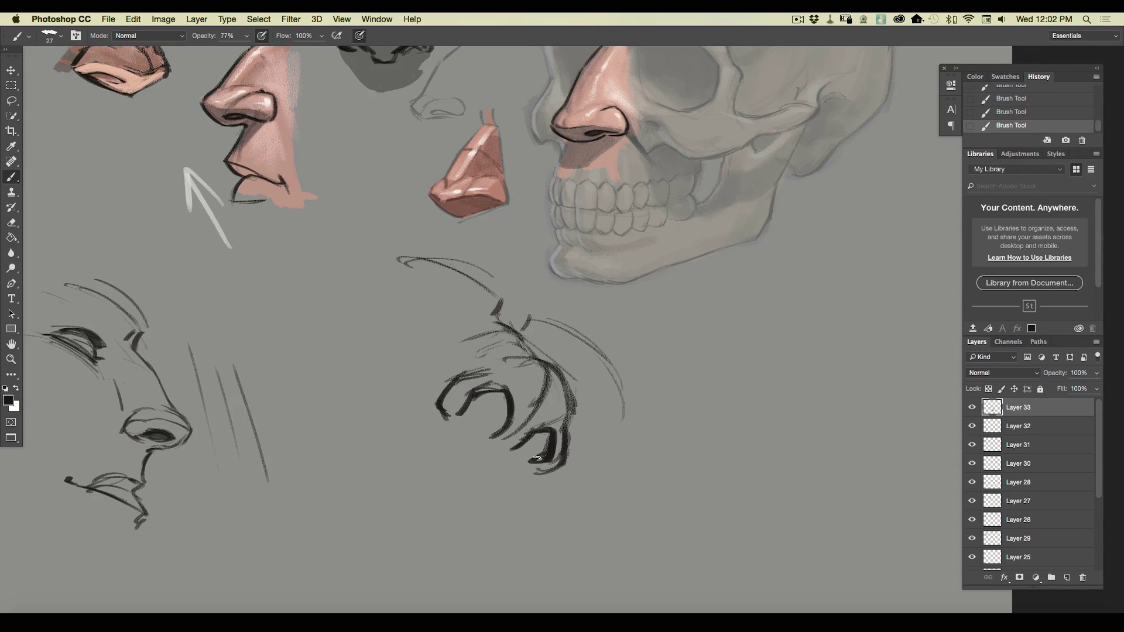
left_click_drag(469, 394, 463, 415)
Reinforce the nose tip's contour and draw the curved upper lip with its central notch below the nose
mouse_move(571, 415)
left_mouse_down()
mouse_move(554, 371)
mouse_move(536, 414)
mouse_move(552, 370)
mouse_move(501, 363)
left_mouse_up()
mouse_move(484, 438)
left_mouse_down()
mouse_move(514, 459)
mouse_move(545, 533)
left_mouse_up()
left_click_drag(525, 480, 547, 555)
mouse_move(452, 418)
left_mouse_down()
mouse_move(398, 418)
mouse_move(331, 439)
left_mouse_up()
left_click_drag(408, 401, 320, 443)
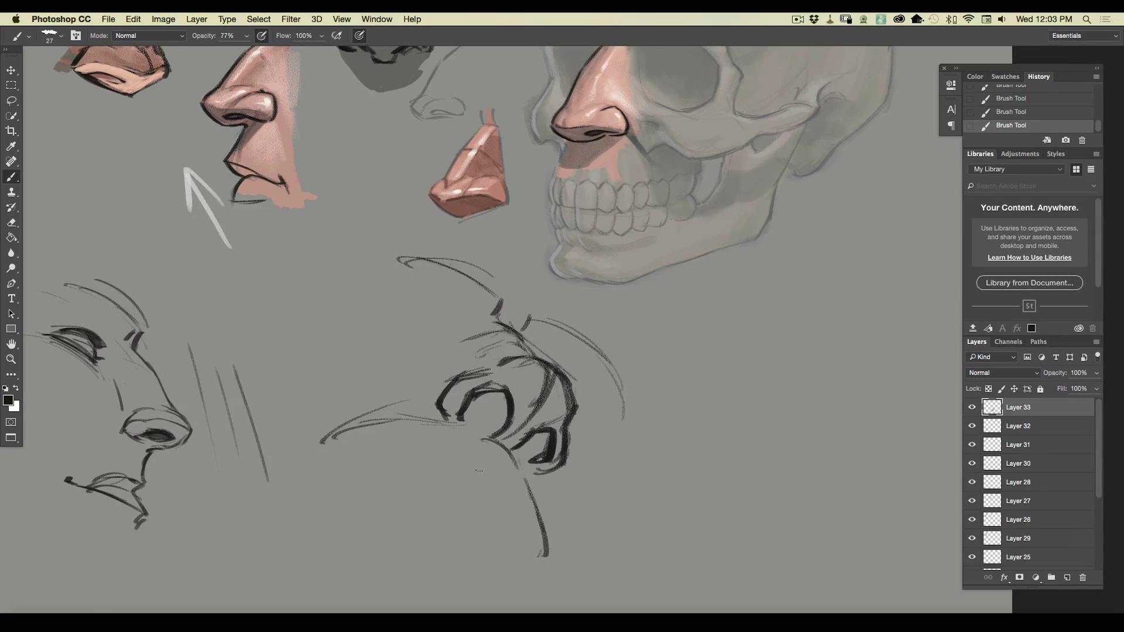
mouse_move(489, 478)
left_mouse_down()
mouse_move(508, 484)
mouse_move(484, 480)
mouse_move(535, 565)
left_mouse_up()
left_click_drag(523, 507, 534, 572)
left_click_drag(471, 439, 338, 450)
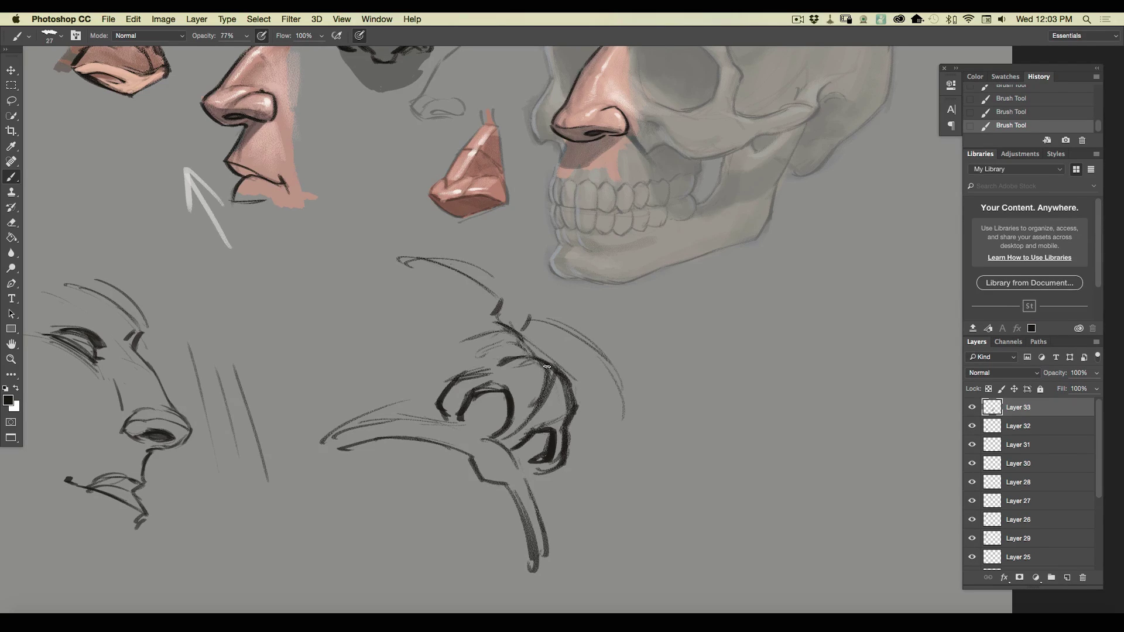
Add the far cheek line and large sweeping forehead arcs around the upturned face, and firm up the nose's lower contour
mouse_move(574, 417)
left_mouse_down()
mouse_move(622, 508)
mouse_move(604, 561)
left_mouse_up()
mouse_move(361, 294)
left_mouse_down()
mouse_move(443, 319)
mouse_move(304, 287)
left_mouse_up()
left_click_drag(448, 316, 282, 286)
mouse_move(440, 250)
left_mouse_down()
mouse_move(500, 304)
mouse_move(364, 229)
left_mouse_up()
left_click_drag(493, 292, 349, 245)
left_click_drag(471, 266, 335, 246)
left_click_drag(649, 444, 442, 241)
mouse_move(624, 398)
left_mouse_down()
mouse_move(391, 233)
mouse_move(363, 231)
left_mouse_up()
left_click_drag(632, 530, 526, 266)
mouse_move(550, 570)
left_mouse_down()
mouse_move(591, 316)
mouse_move(372, 225)
left_mouse_up()
left_click_drag(561, 465, 528, 482)
left_click_drag(493, 367, 558, 398)
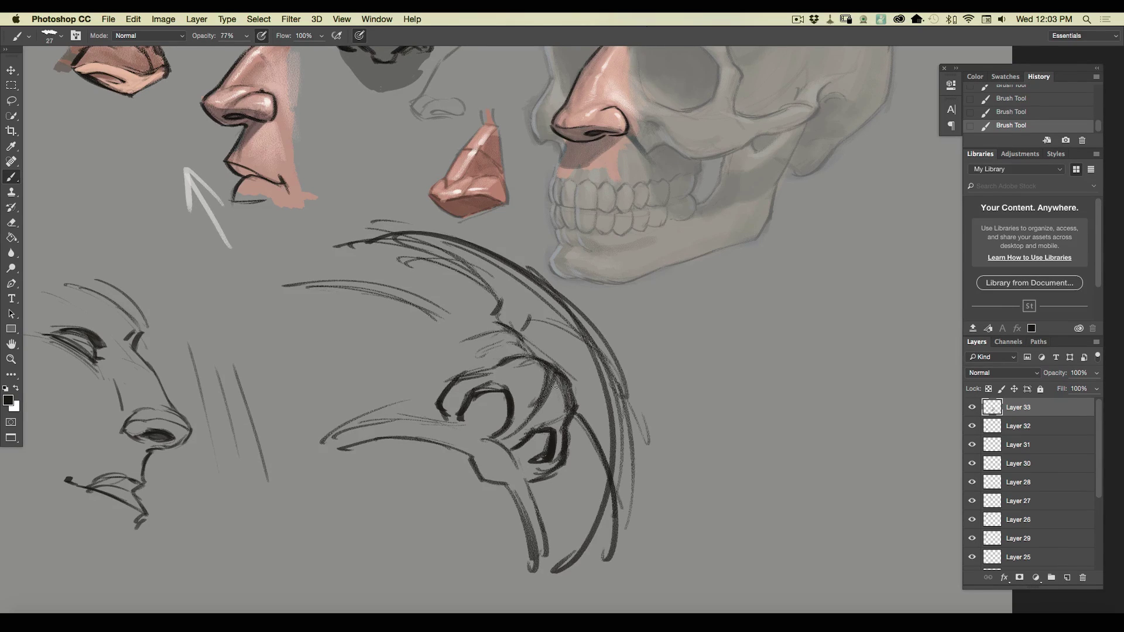
Draw a dark upward arrow beside the white one under the painted profile nose
left_click_drag(123, 239, 160, 193)
left_click_drag(205, 467, 346, 561)
left_click_drag(308, 261, 253, 335)
left_click_drag(303, 295, 314, 255)
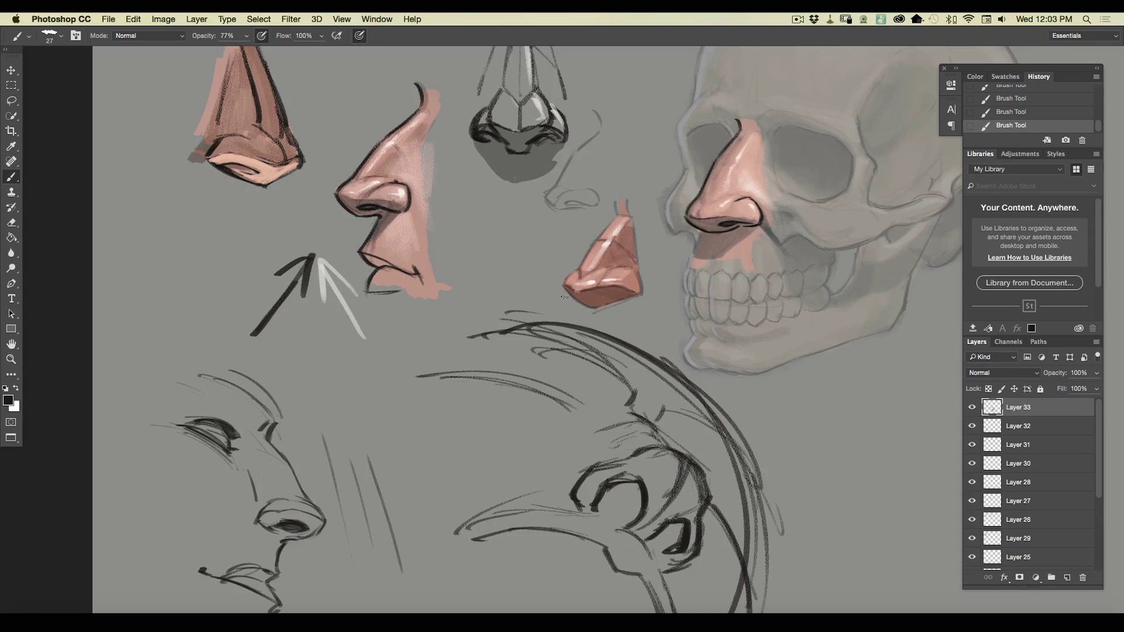
left_click_drag(138, 389, 176, 459)
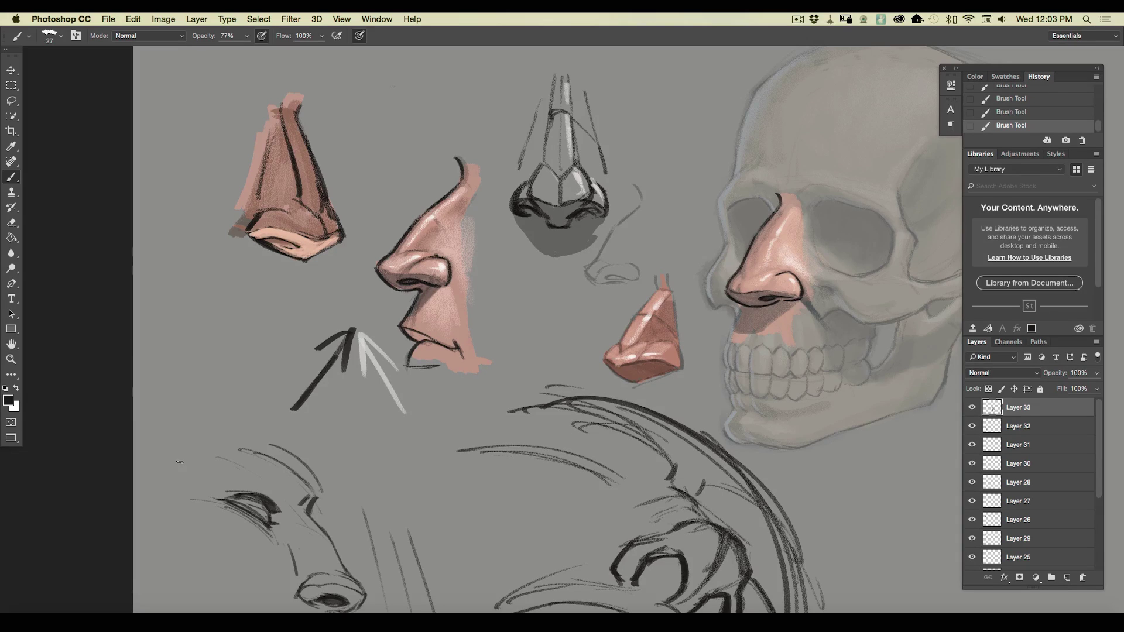
left_click_drag(183, 353, 97, 281)
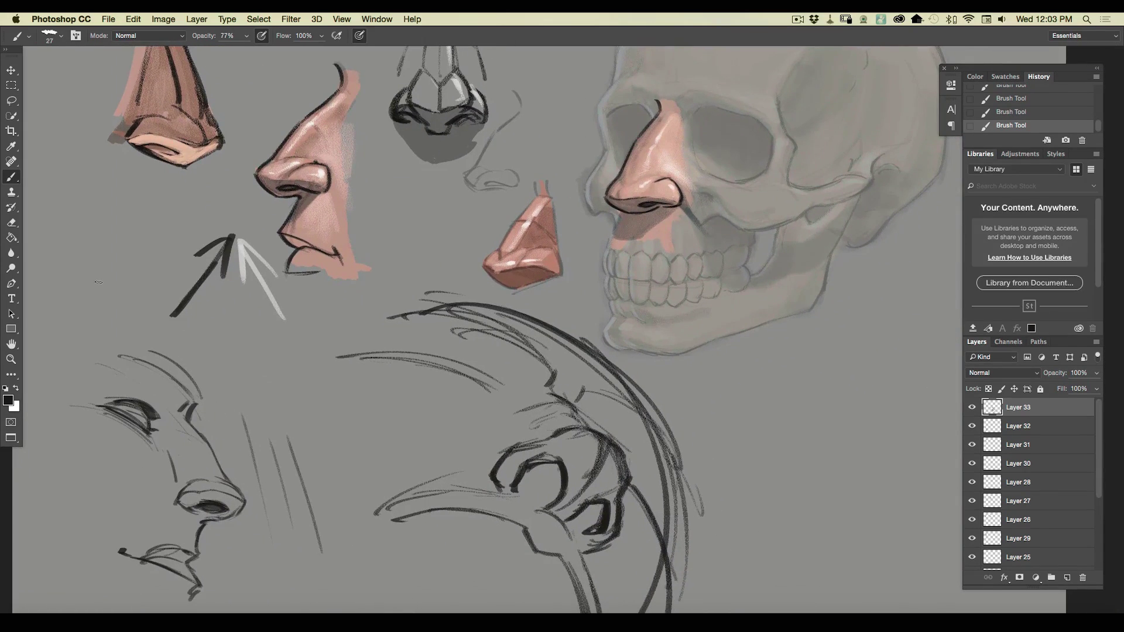
Reinforce the brow and upper lip strokes of the upturned face and fill both nostrils dark
left_click_drag(549, 405, 497, 432)
left_click_drag(534, 413, 496, 430)
mouse_move(580, 418)
left_mouse_down()
mouse_move(552, 396)
mouse_move(484, 435)
mouse_move(547, 393)
left_mouse_up()
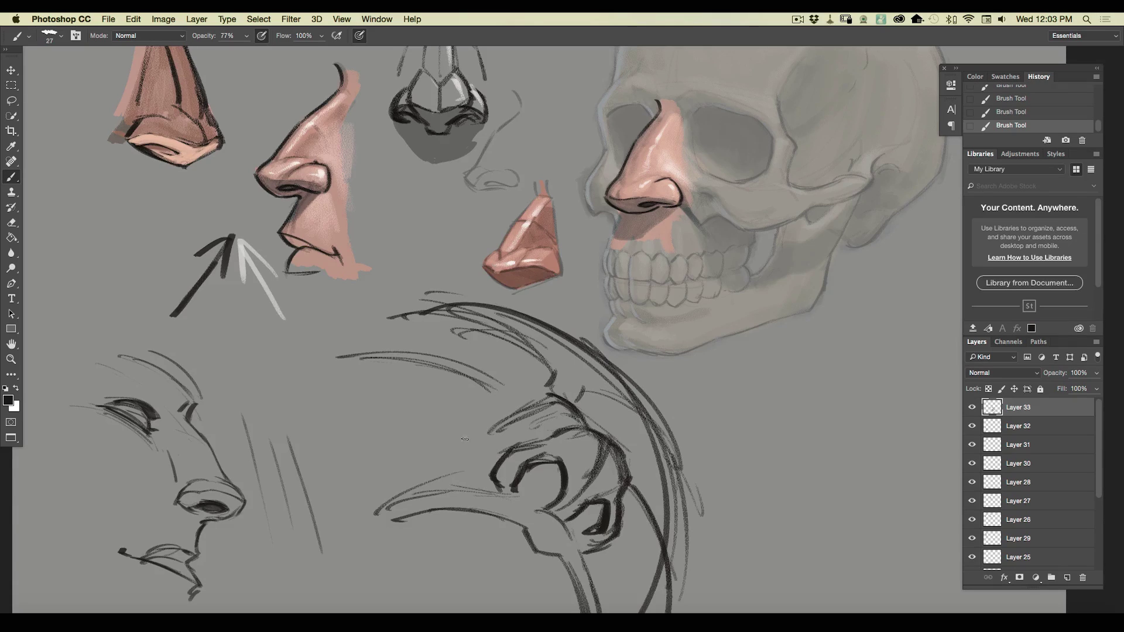
left_click_drag(603, 613, 587, 541)
left_click_drag(597, 613, 584, 544)
left_click_drag(497, 489, 408, 488)
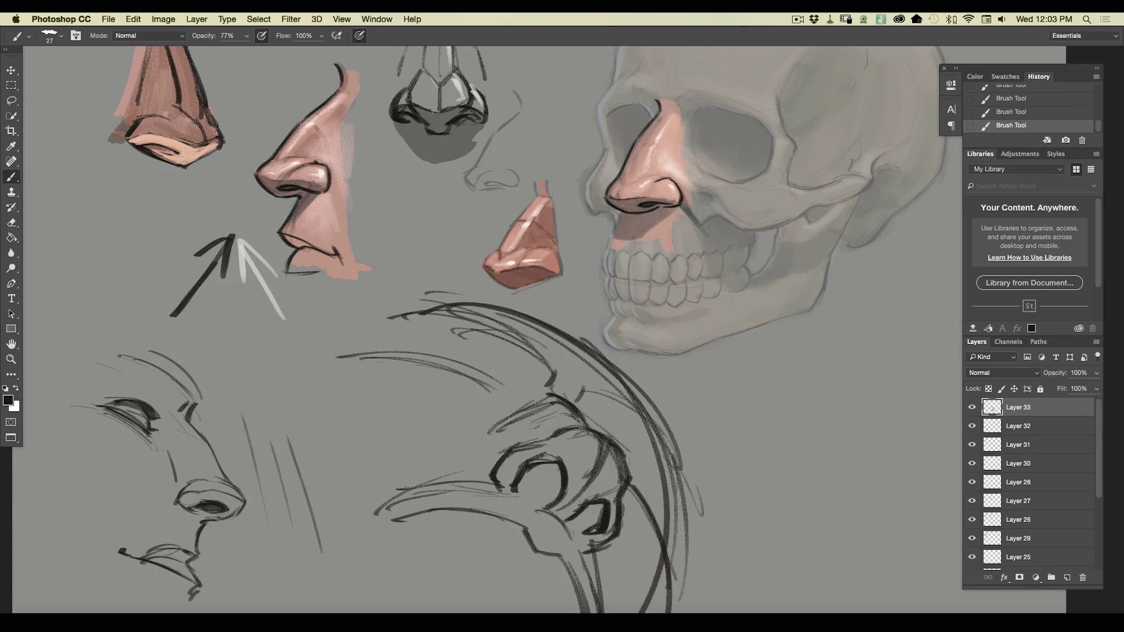
mouse_move(564, 467)
left_mouse_down()
mouse_move(522, 486)
mouse_move(556, 481)
mouse_move(534, 469)
mouse_move(526, 481)
left_mouse_up()
left_click_drag(600, 504, 572, 531)
Sketch two downward-pointing noses below the skull, a large long-bridged one and a smaller one with a rounded nostril
key("super+0")
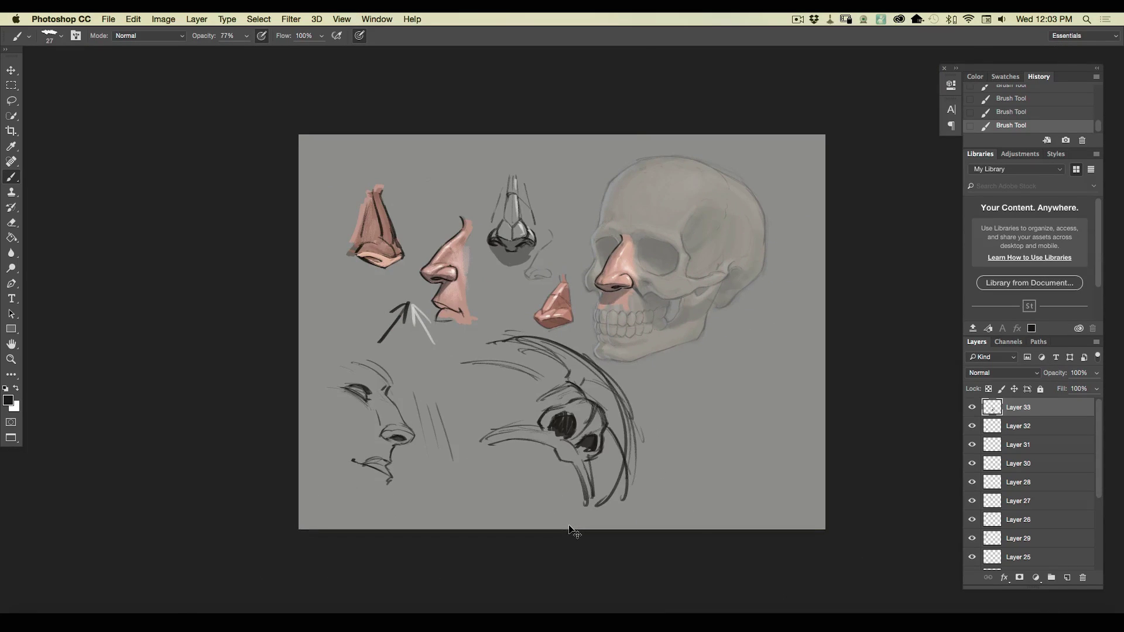
key("super+equal")
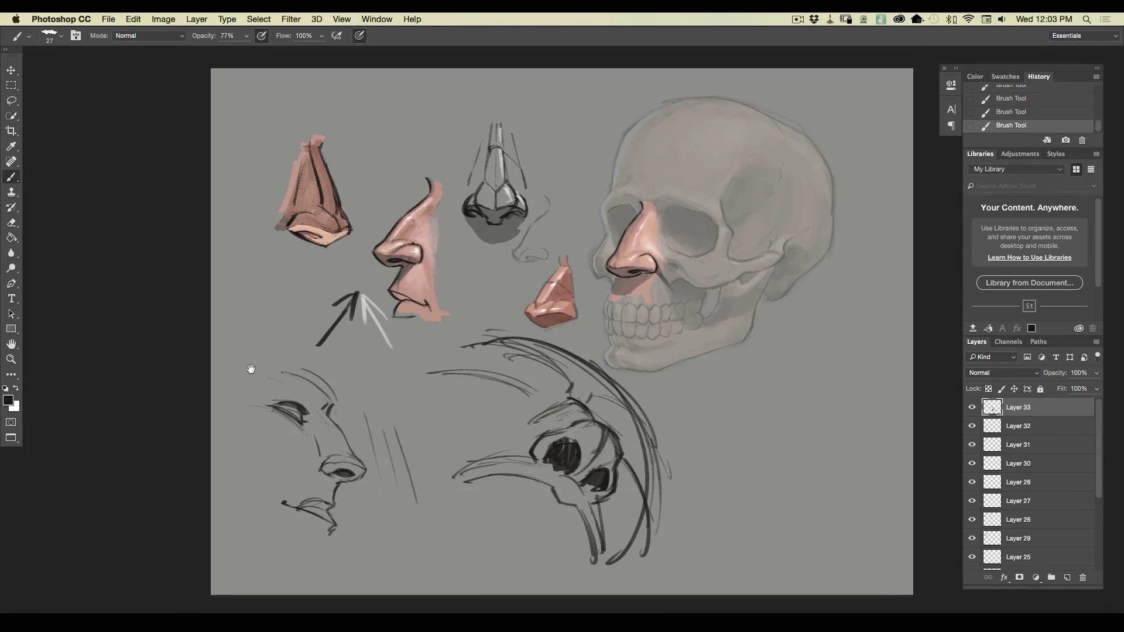
left_click_drag(250, 369, 75, 318)
mouse_move(558, 304)
left_mouse_down()
mouse_move(592, 336)
mouse_move(628, 439)
mouse_move(567, 438)
mouse_move(582, 434)
mouse_move(552, 421)
mouse_move(587, 424)
mouse_move(546, 431)
left_mouse_up()
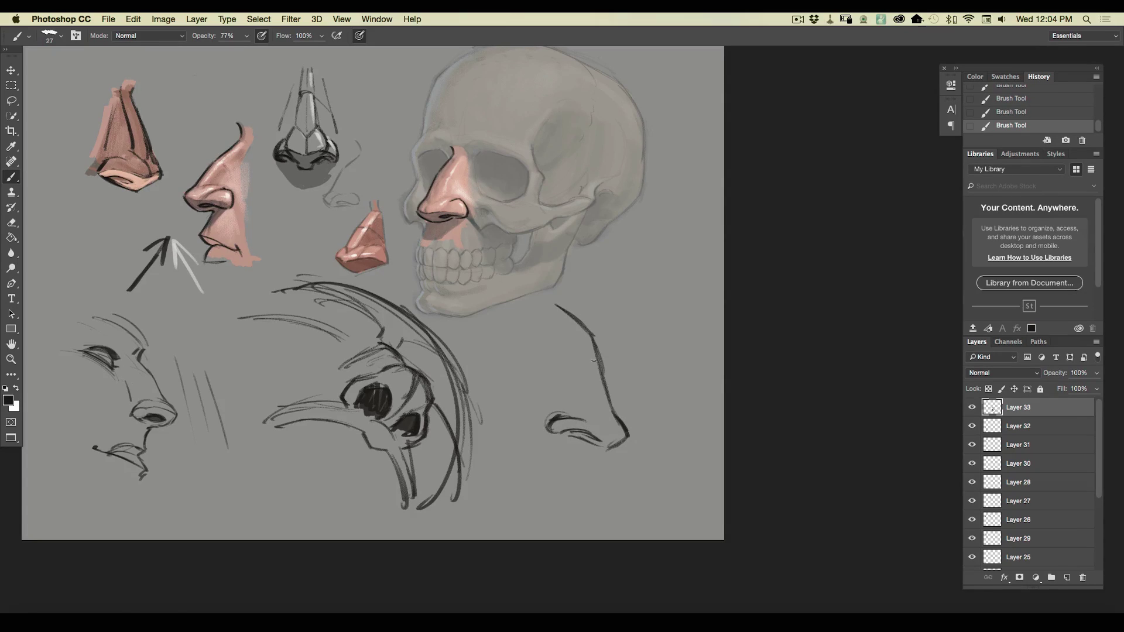
mouse_move(618, 234)
left_mouse_down()
mouse_move(676, 286)
mouse_move(647, 312)
left_mouse_up()
mouse_move(675, 284)
left_mouse_down()
mouse_move(650, 311)
mouse_move(655, 302)
mouse_move(600, 283)
mouse_move(635, 272)
mouse_move(600, 287)
left_mouse_up()
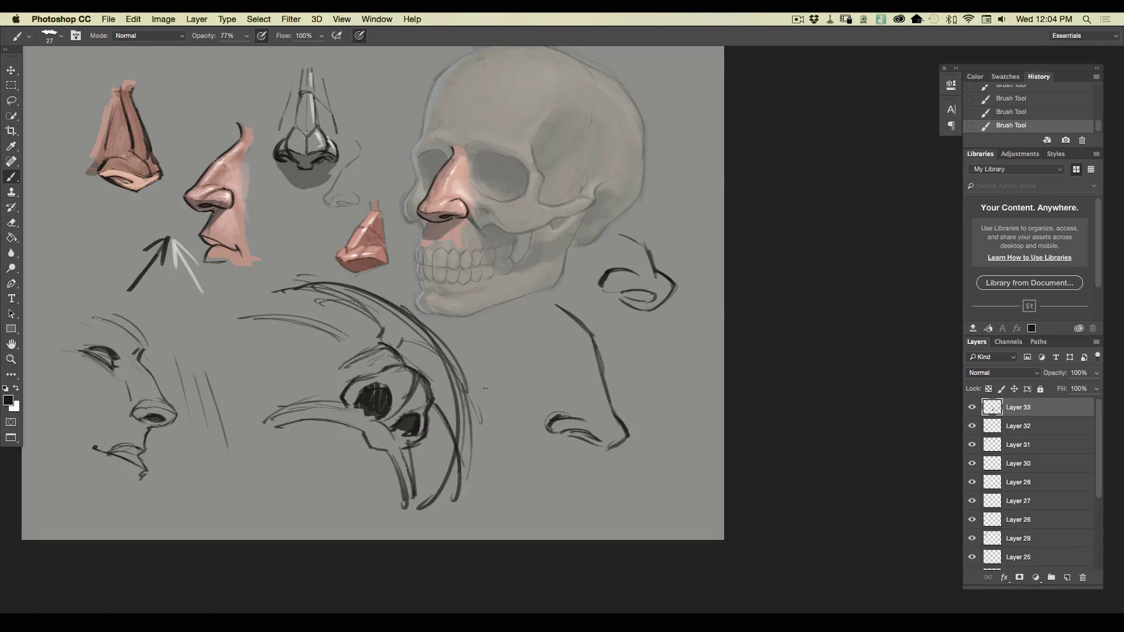
Sketch a narrow nose with a rounded tip between the upturned face and the large nose, thickening its bridge line
left_click_drag(488, 369, 501, 405)
key("super+plus")
left_click_drag(478, 456, 503, 497)
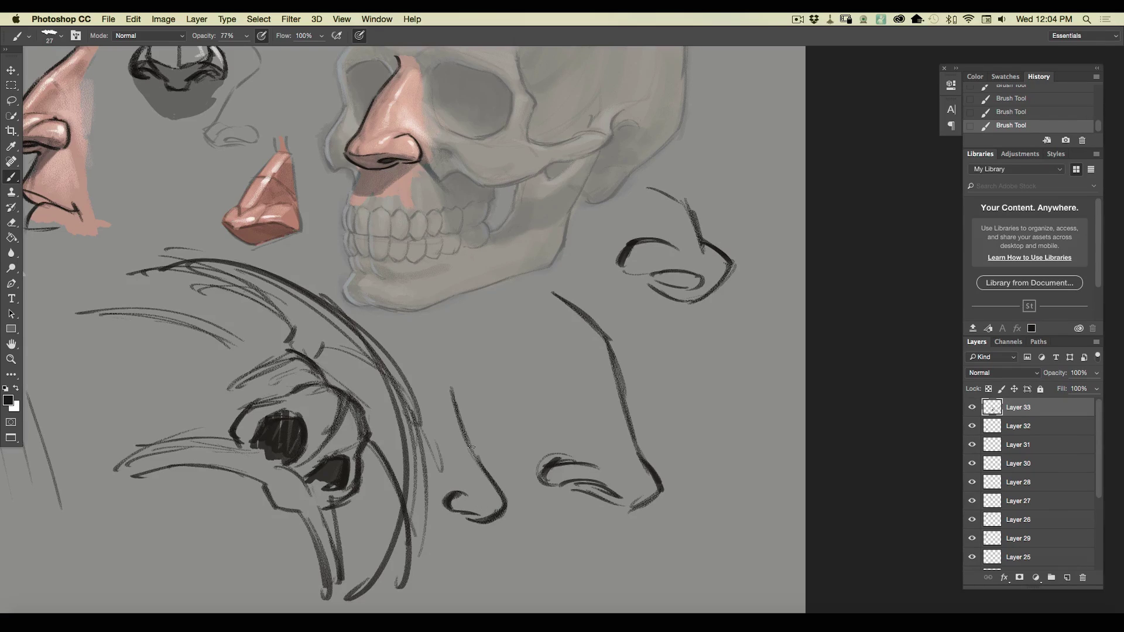
left_click_drag(457, 378, 507, 502)
mouse_move(458, 383)
left_mouse_down()
mouse_move(473, 453)
mouse_move(512, 511)
left_mouse_up()
key("super+minus")
key("super+minus")
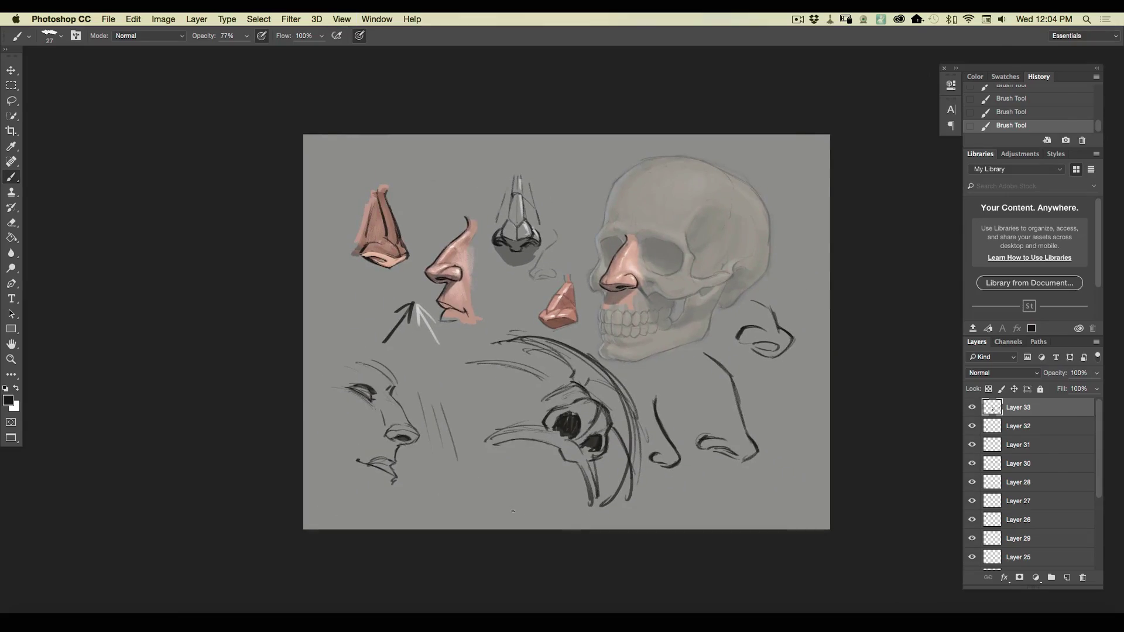